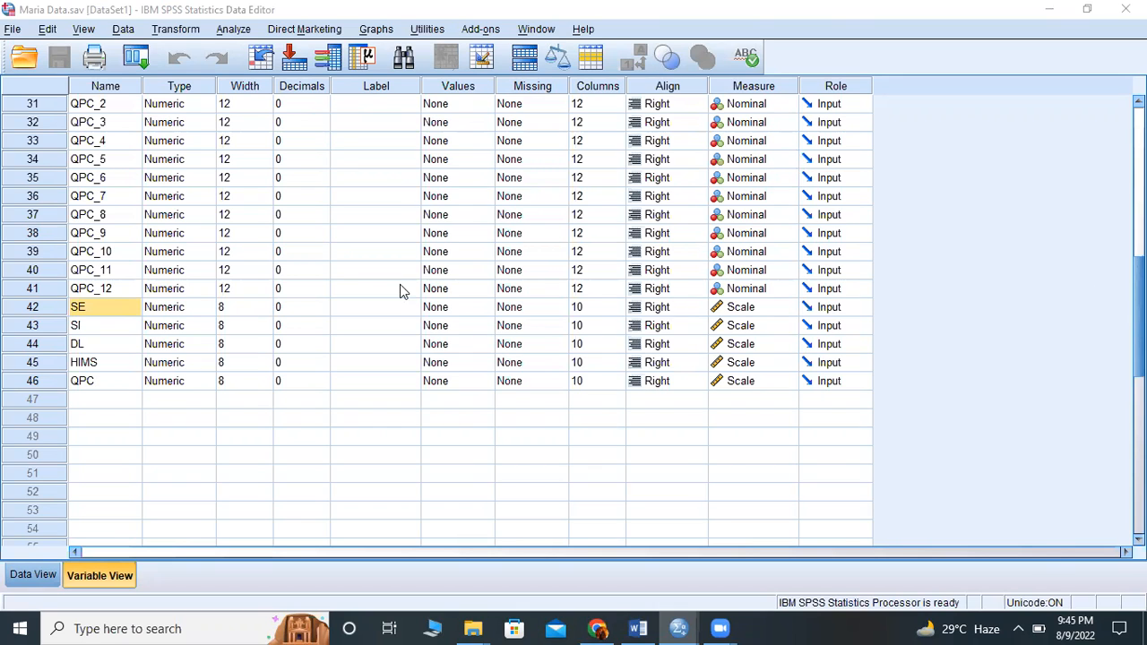
- Switch to WhatsApp Web and look back through the thesis student's chat for the shared SPSS data file
{"action": "left_click", "coordinate": [595, 629]}
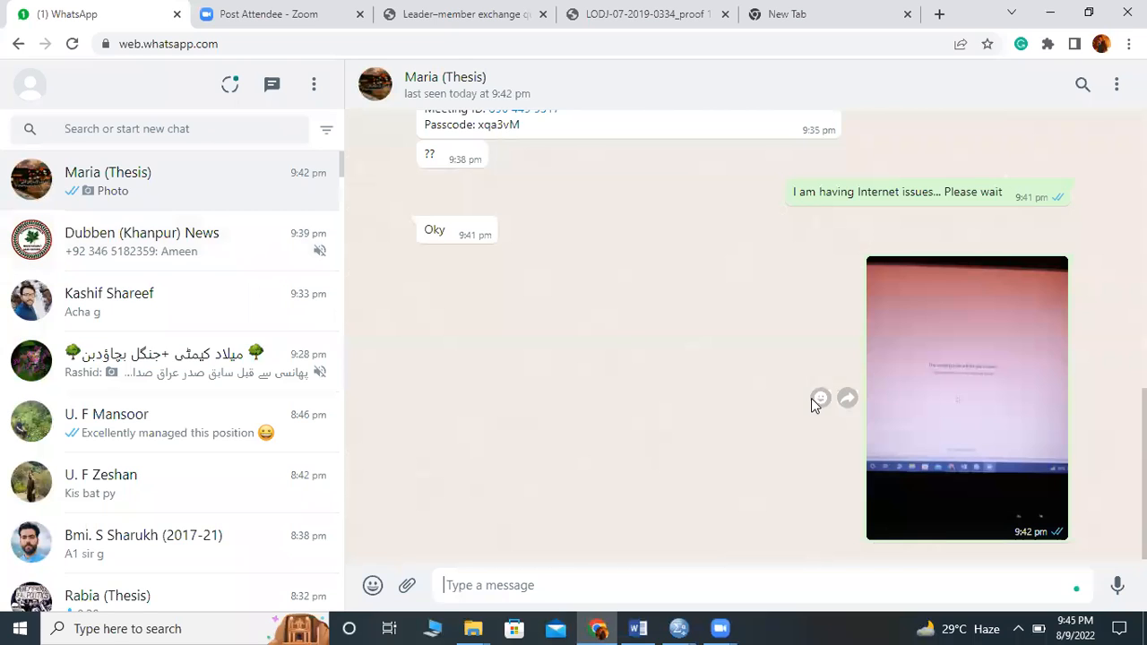
{"action": "scroll", "coordinate": [812, 398], "scroll_direction": "up", "scroll_amount": 5}
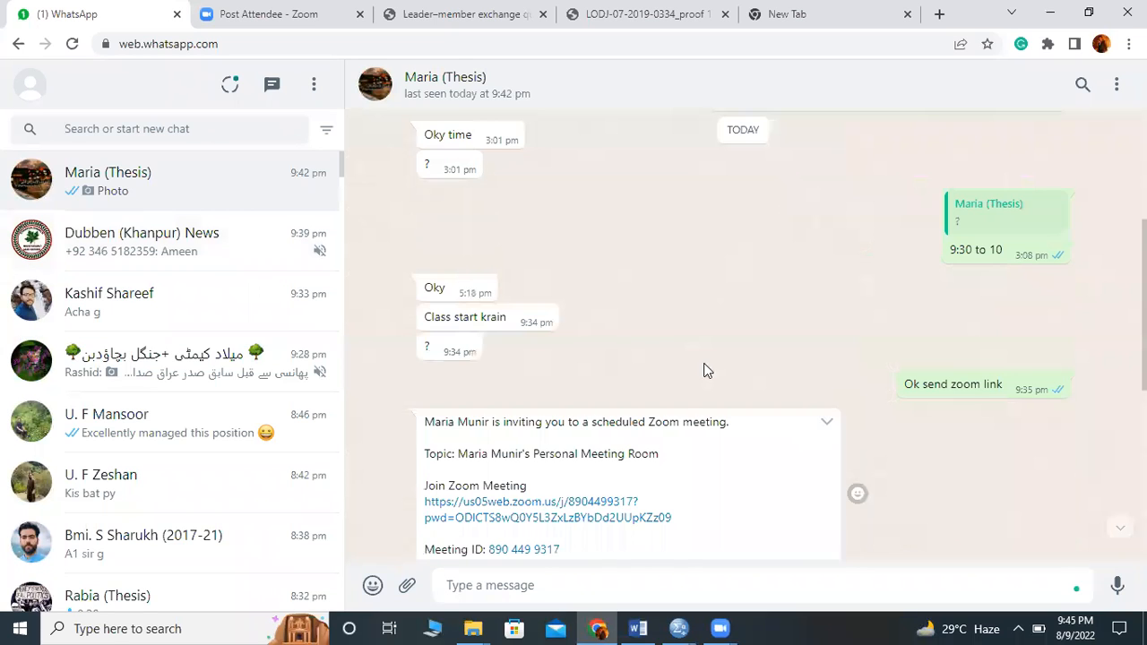
{"action": "scroll", "coordinate": [887, 450], "scroll_direction": "up", "scroll_amount": 5}
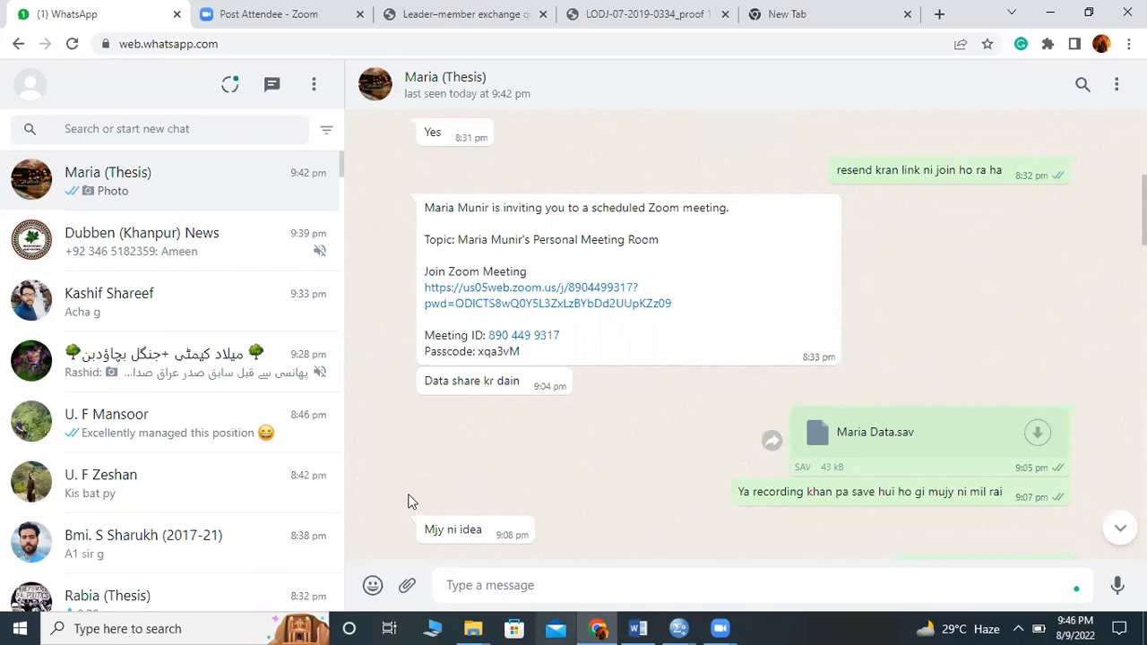
- Check the thesis Analysis folder in File Explorer for the SPSS data file, and return to the SPSS Data Editor
{"action": "mouse_move", "coordinate": [474, 628]}
{"action": "left_click", "coordinate": [543, 584]}
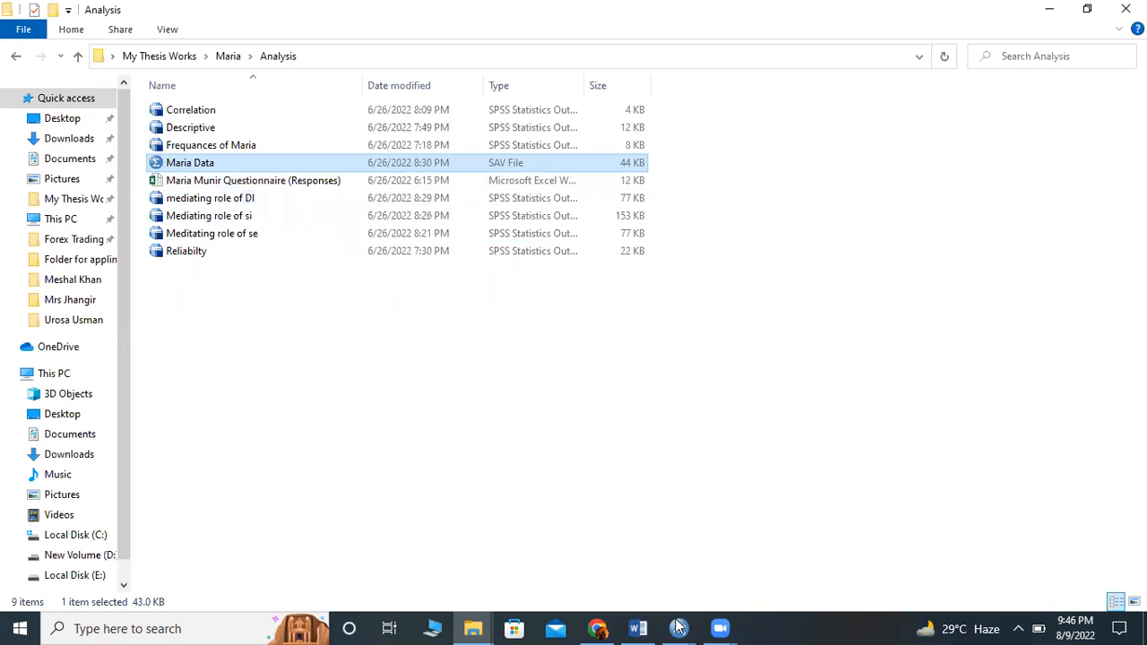
{"action": "mouse_move", "coordinate": [681, 628]}
{"action": "left_click", "coordinate": [755, 565]}
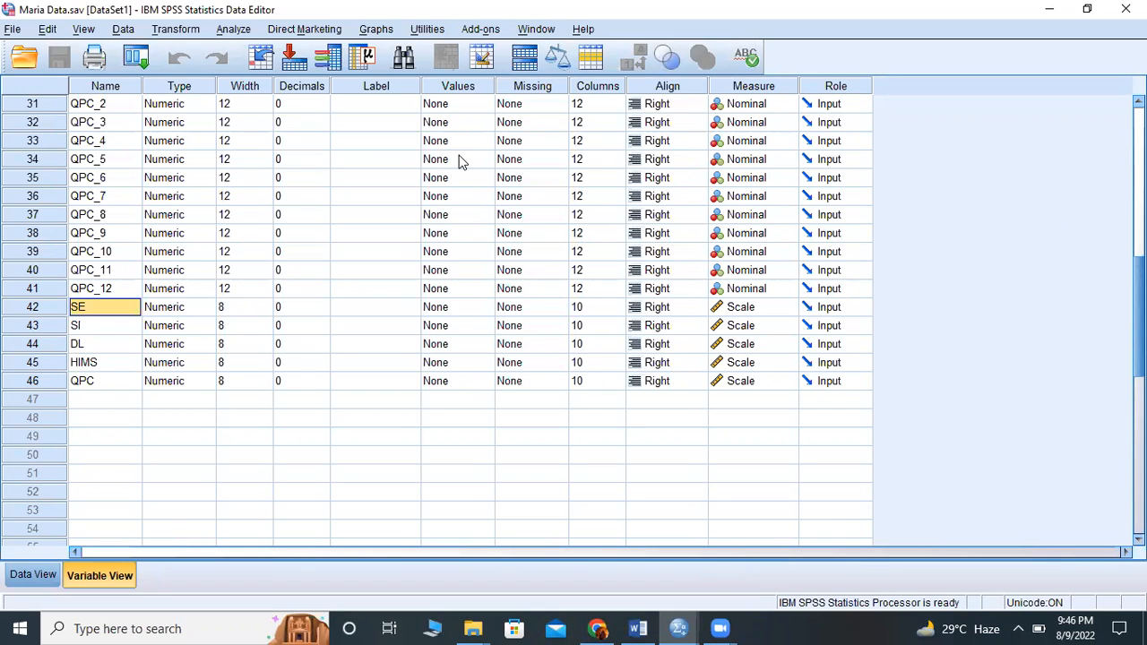
- Switch to WhatsApp Web, review the thesis student's earlier messages about the class, data and recordings, and return to SPSS
{"action": "left_click", "coordinate": [599, 628]}
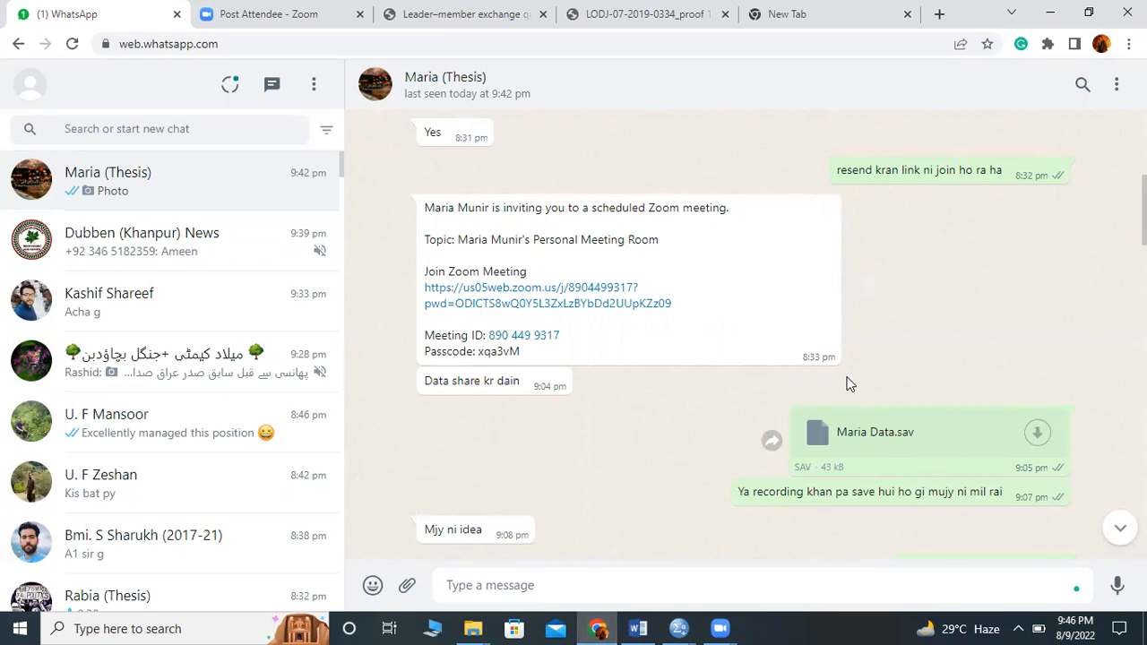
{"action": "scroll", "coordinate": [850, 384], "scroll_direction": "up", "scroll_amount": 1}
{"action": "scroll", "coordinate": [850, 384], "scroll_direction": "up", "scroll_amount": 2}
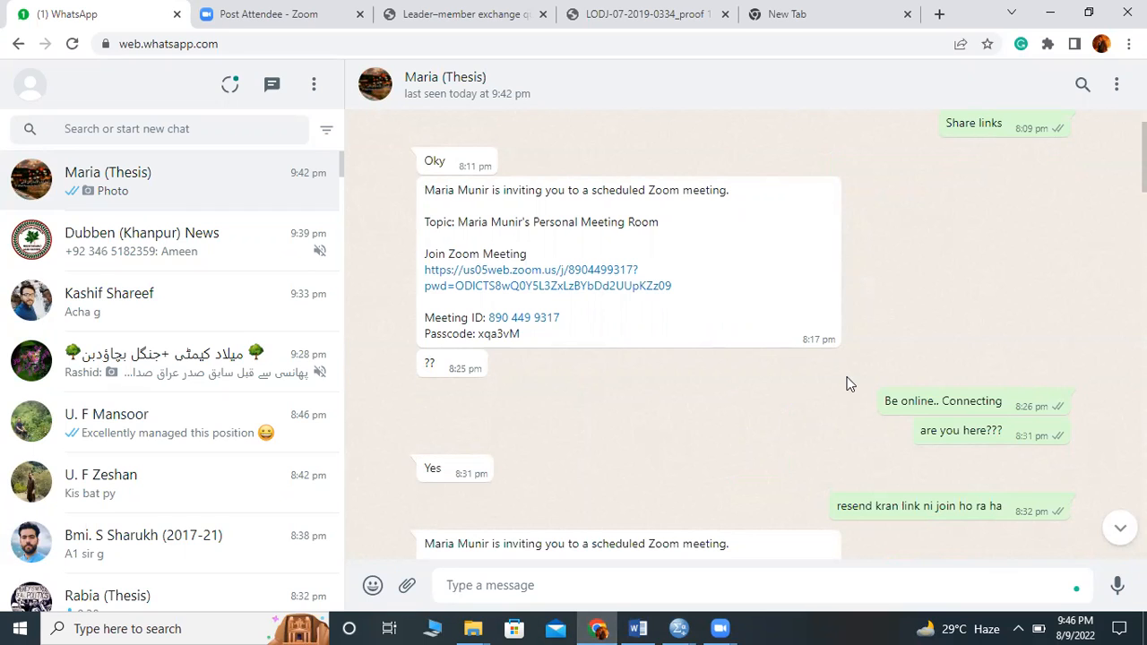
{"action": "mouse_move", "coordinate": [722, 351]}
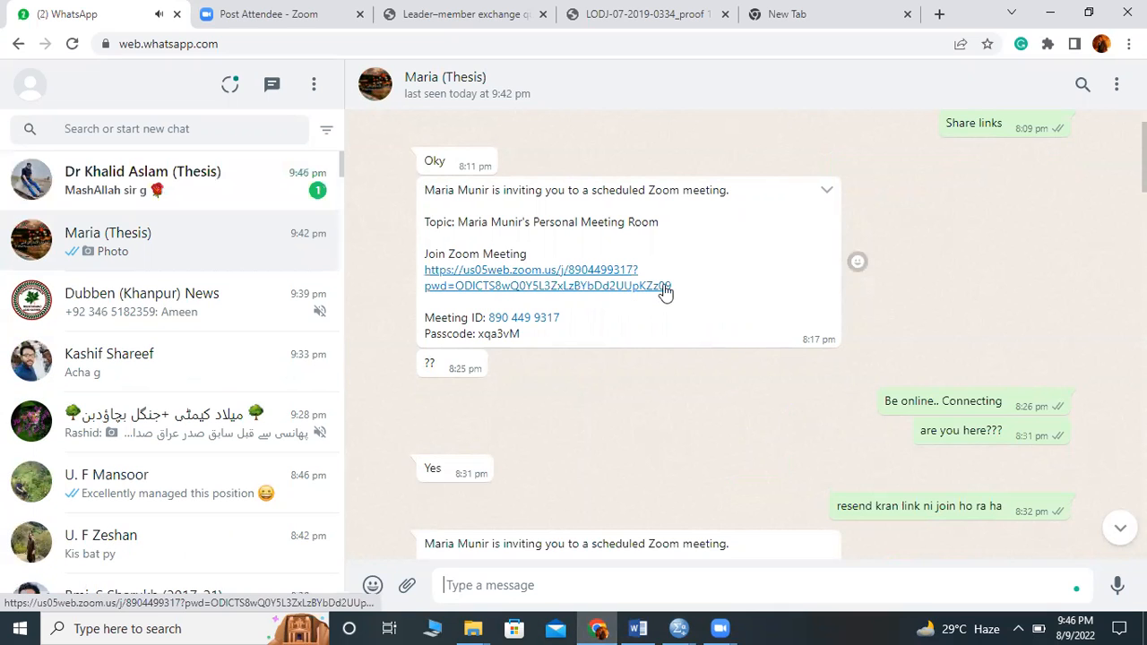
{"action": "scroll", "coordinate": [665, 291], "scroll_direction": "down", "scroll_amount": 5}
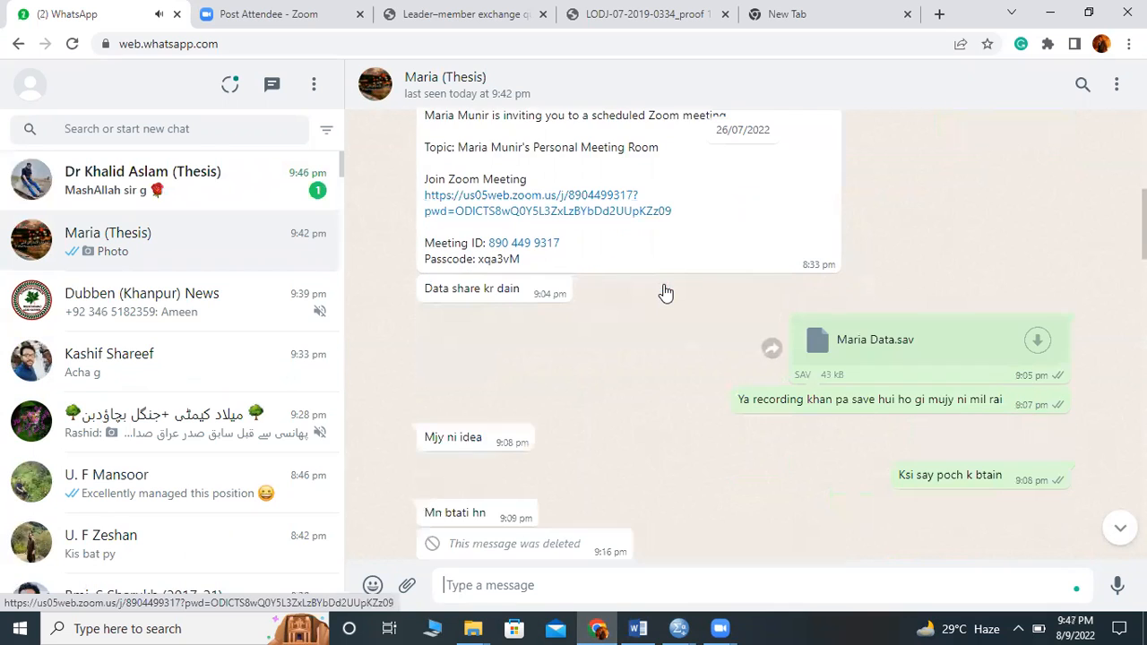
{"action": "scroll", "coordinate": [665, 293], "scroll_direction": "down", "scroll_amount": 5}
{"action": "scroll", "coordinate": [665, 293], "scroll_direction": "down", "scroll_amount": 4}
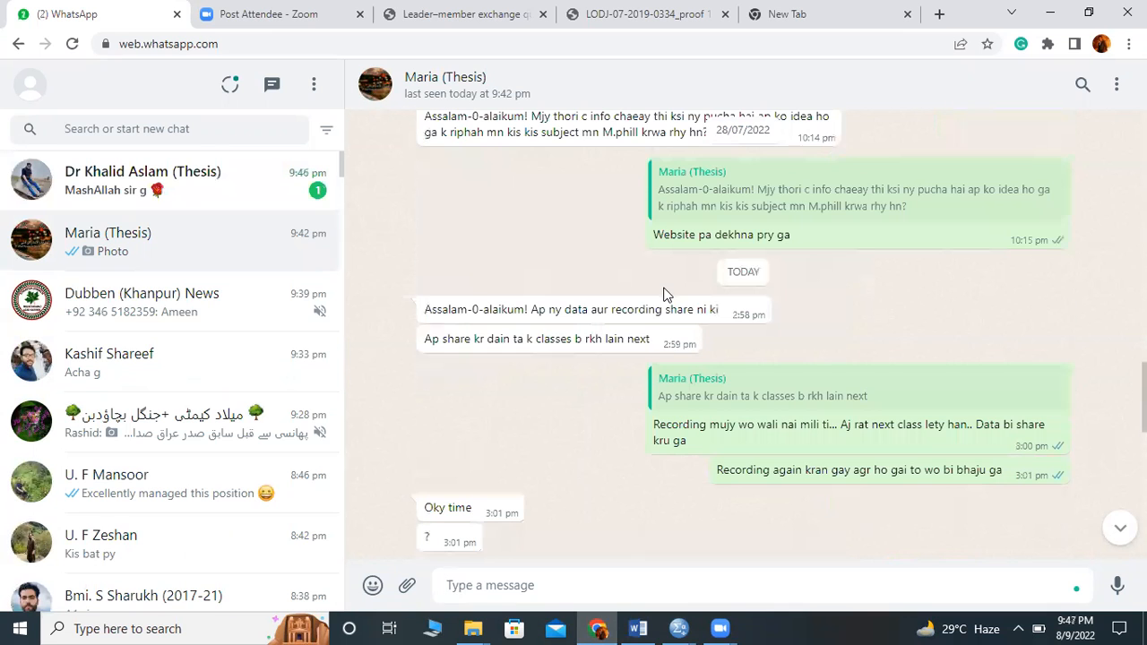
{"action": "scroll", "coordinate": [665, 295], "scroll_direction": "down", "scroll_amount": 5}
{"action": "scroll", "coordinate": [665, 295], "scroll_direction": "up", "scroll_amount": 3}
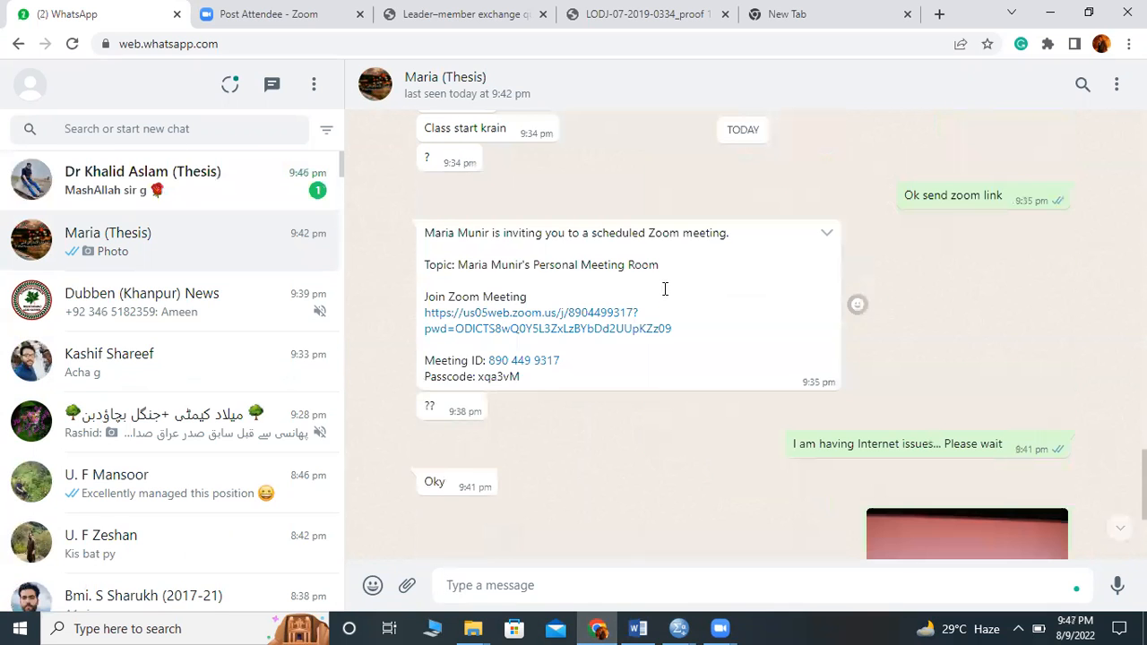
{"action": "scroll", "coordinate": [665, 295], "scroll_direction": "up", "scroll_amount": 5}
{"action": "scroll", "coordinate": [665, 294], "scroll_direction": "up", "scroll_amount": 5}
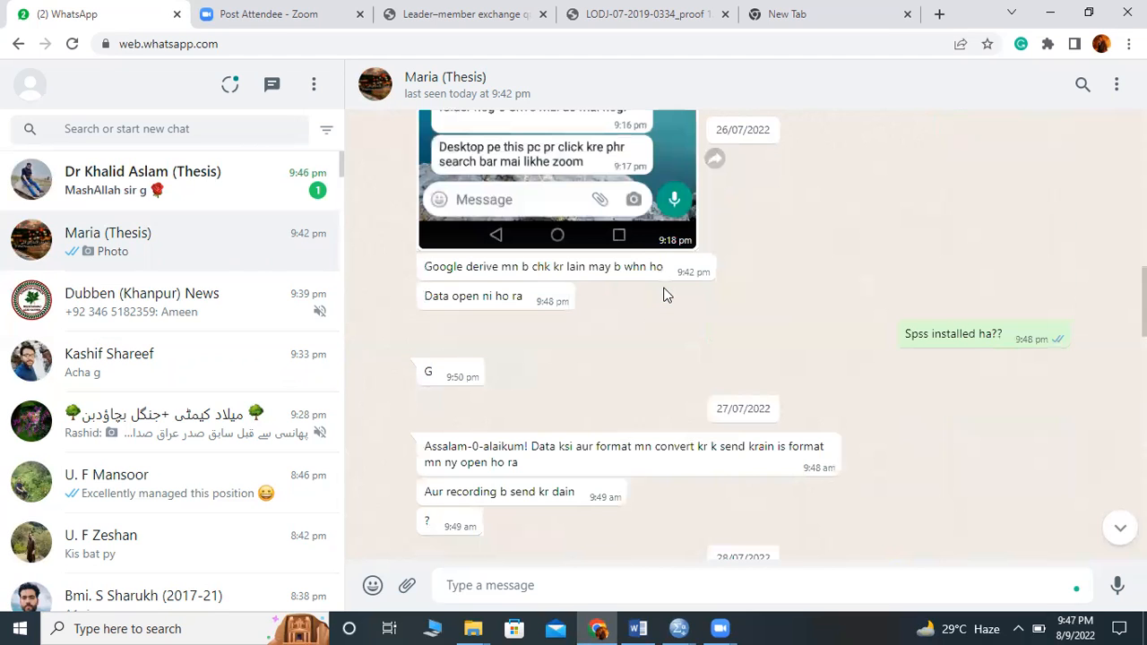
{"action": "scroll", "coordinate": [663, 293], "scroll_direction": "up", "scroll_amount": 3}
{"action": "scroll", "coordinate": [654, 296], "scroll_direction": "up", "scroll_amount": 1}
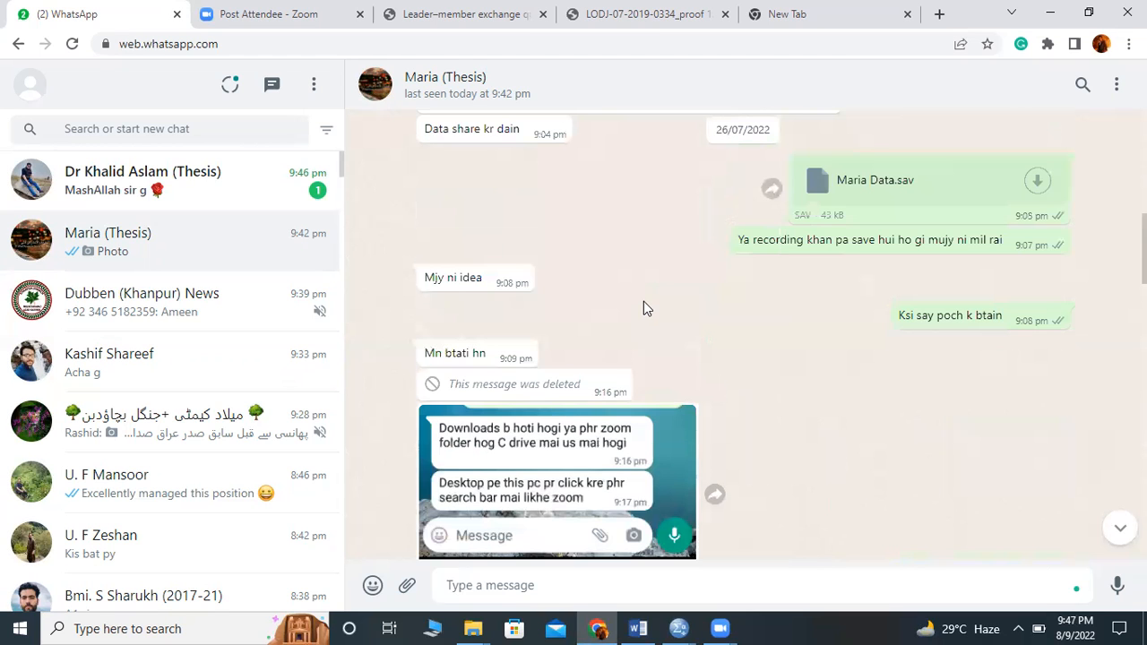
{"action": "scroll", "coordinate": [644, 302], "scroll_direction": "down", "scroll_amount": 10}
{"action": "scroll", "coordinate": [665, 179], "scroll_direction": "down", "scroll_amount": 2}
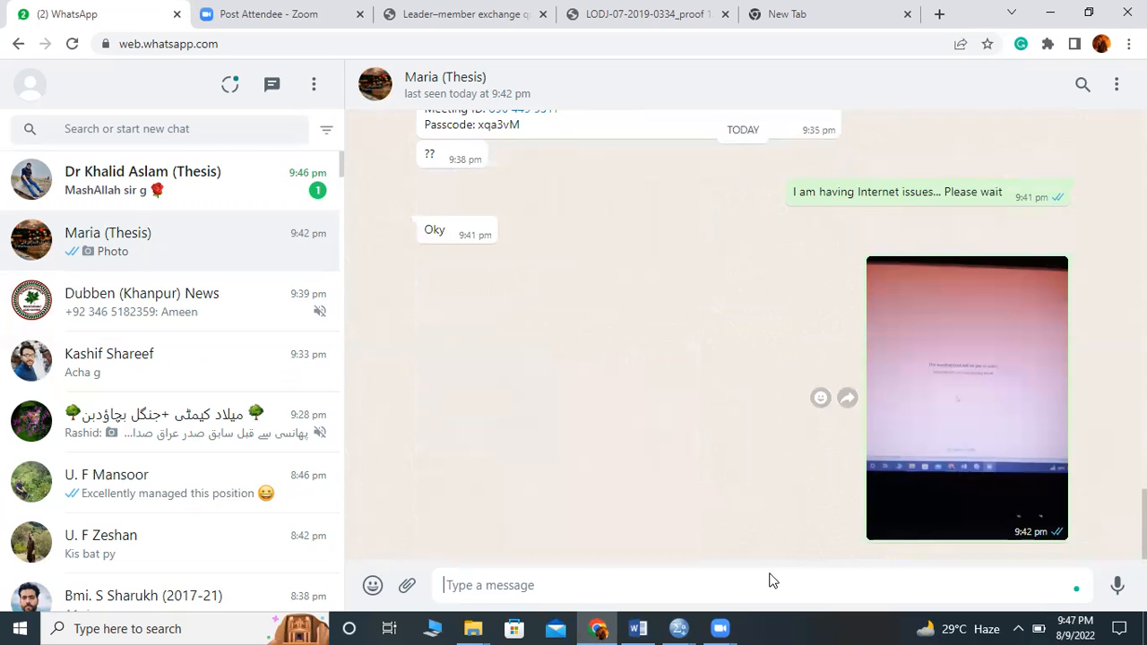
{"action": "key", "text": "alt+Tab"}
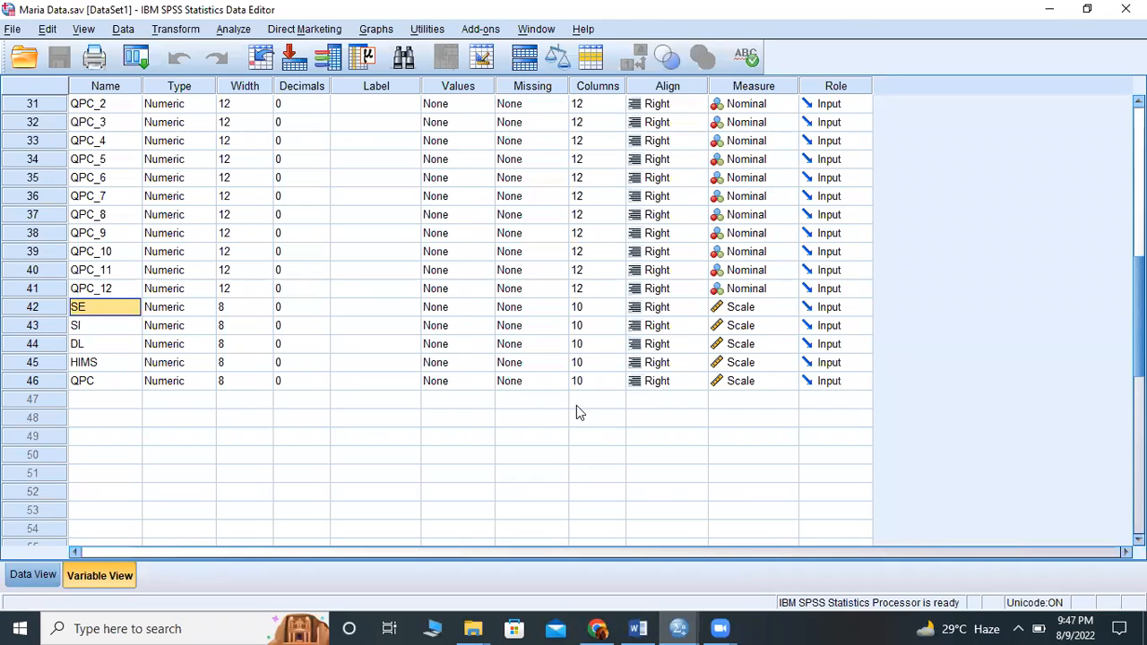
{"action": "left_click", "coordinate": [230, 30]}
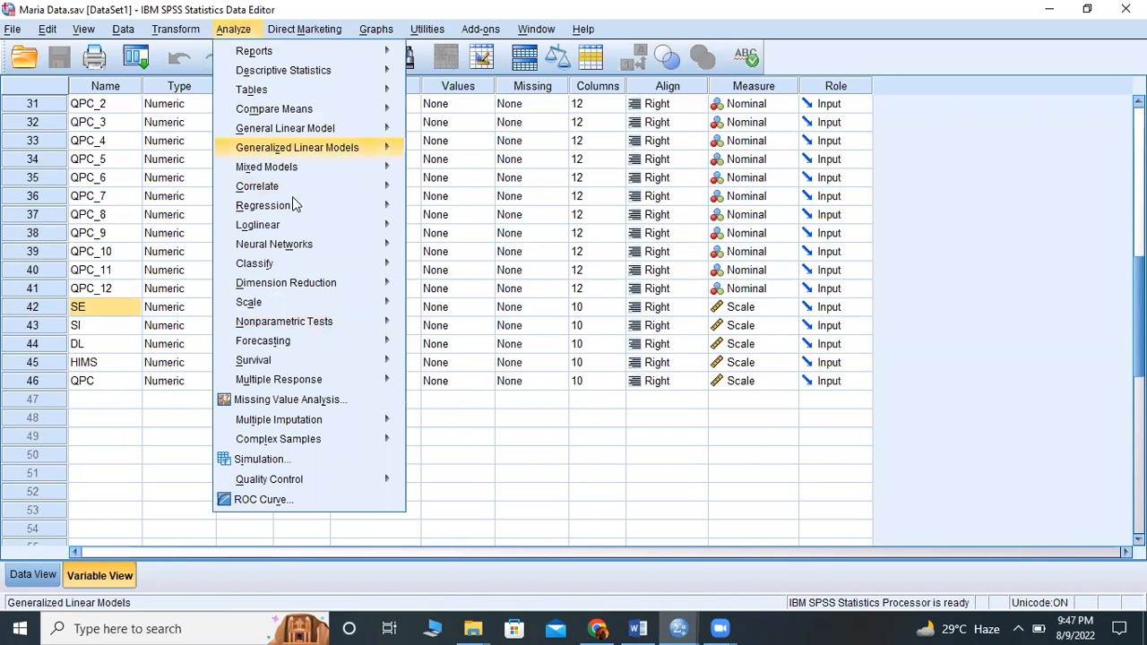
{"action": "mouse_move", "coordinate": [292, 188]}
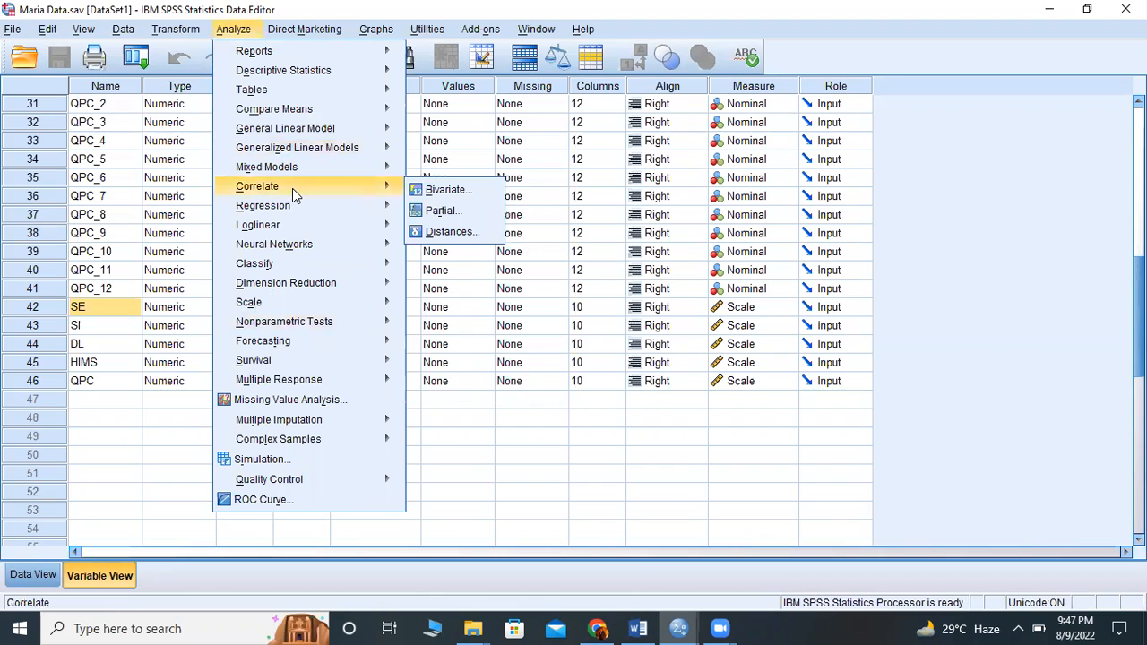
{"action": "left_click", "coordinate": [439, 190]}
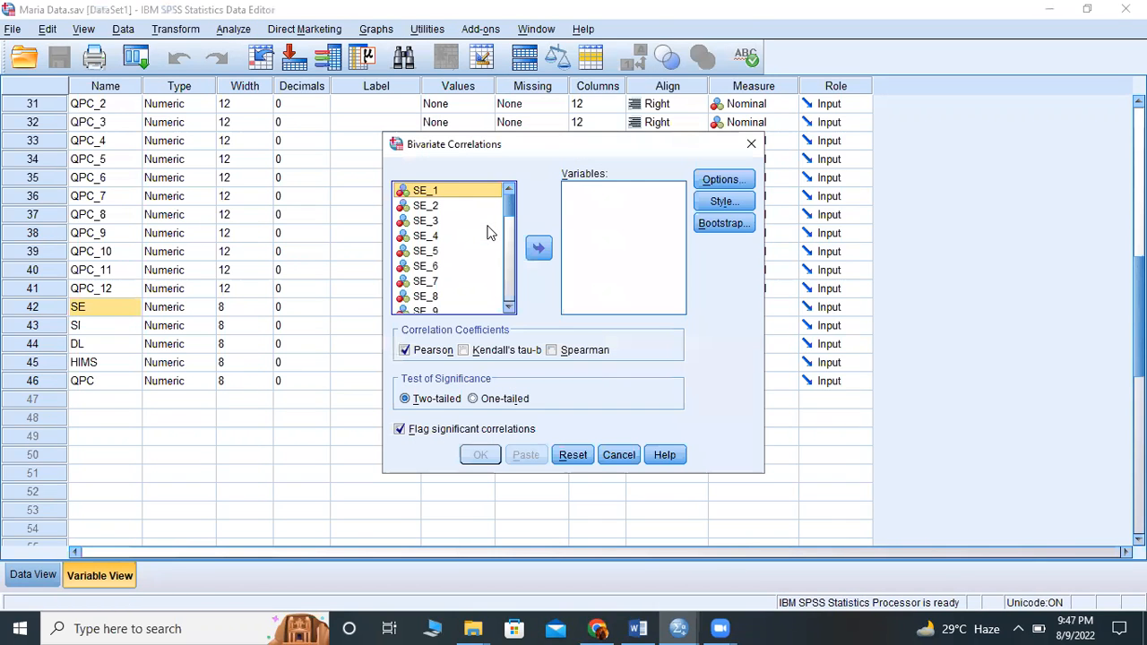
{"action": "scroll", "coordinate": [417, 264], "scroll_direction": "down", "scroll_amount": 15}
{"action": "left_click", "coordinate": [418, 246]}
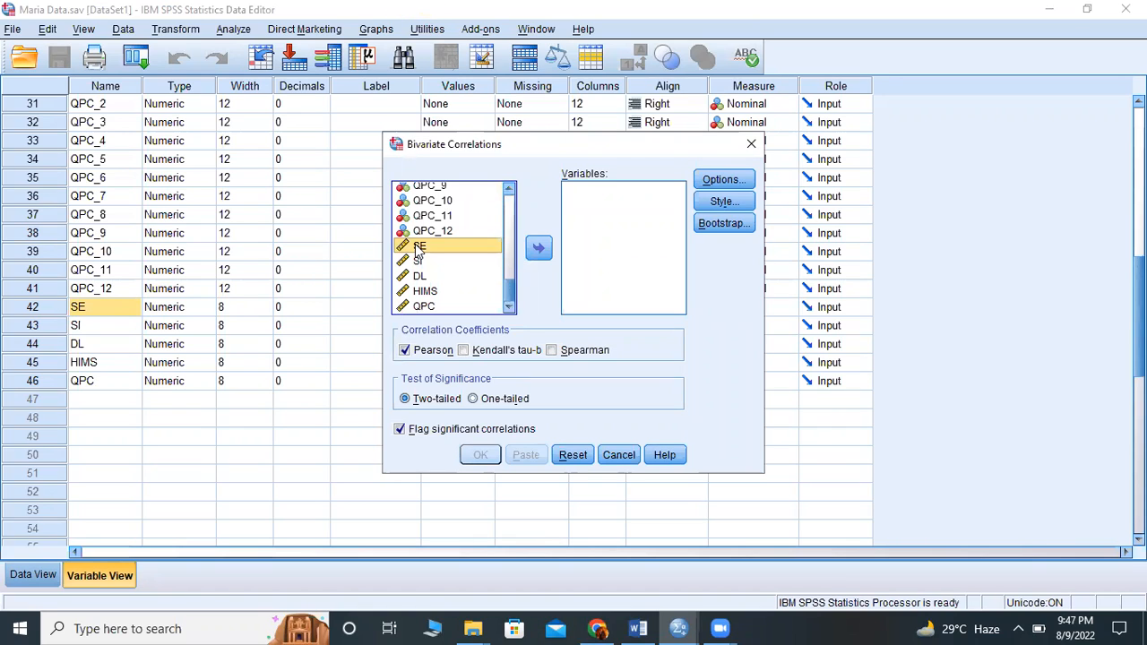
{"action": "left_click", "coordinate": [420, 261], "text": "shift"}
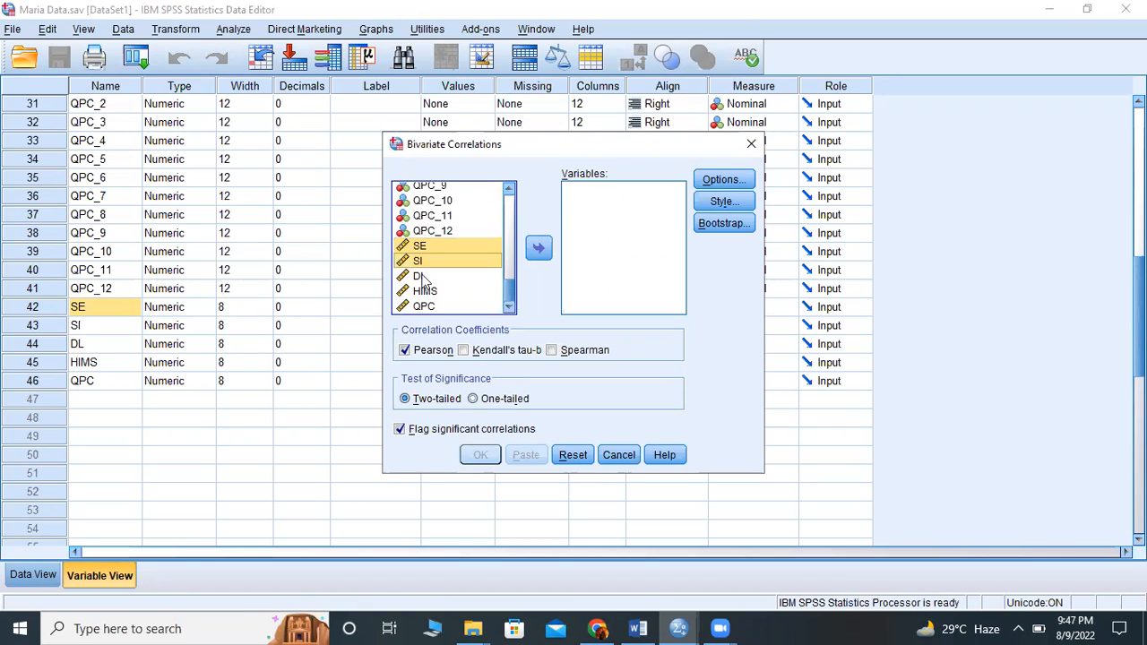
{"action": "left_click", "coordinate": [428, 293], "text": "shift"}
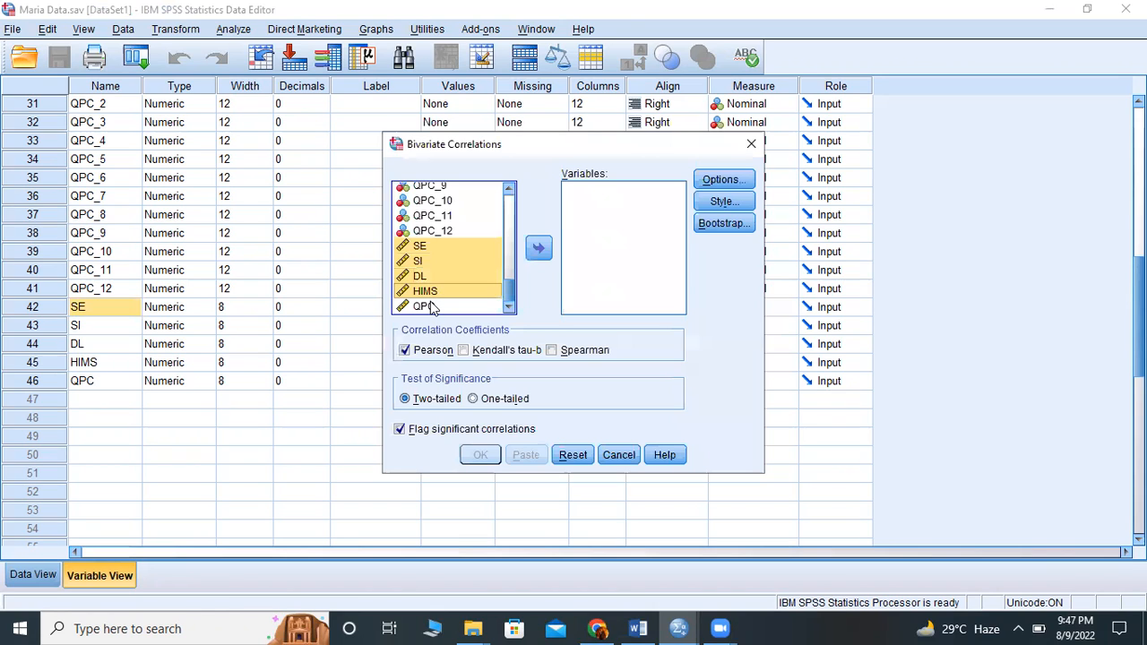
{"action": "left_click", "coordinate": [430, 306], "text": "shift"}
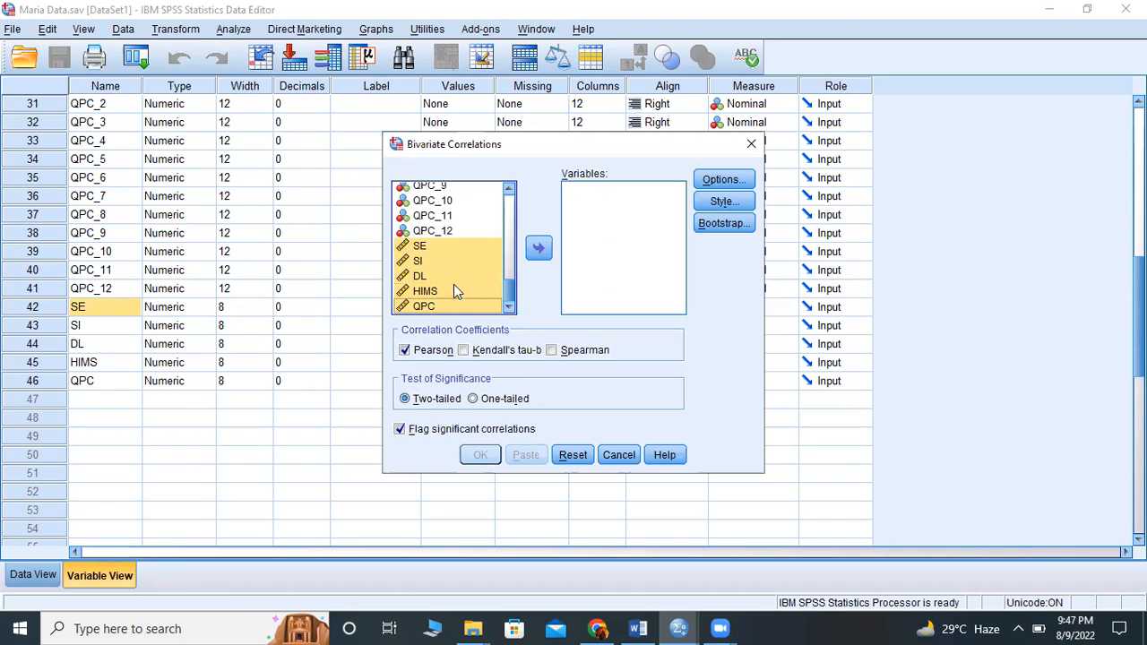
{"action": "scroll", "coordinate": [454, 280], "scroll_direction": "up", "scroll_amount": 2}
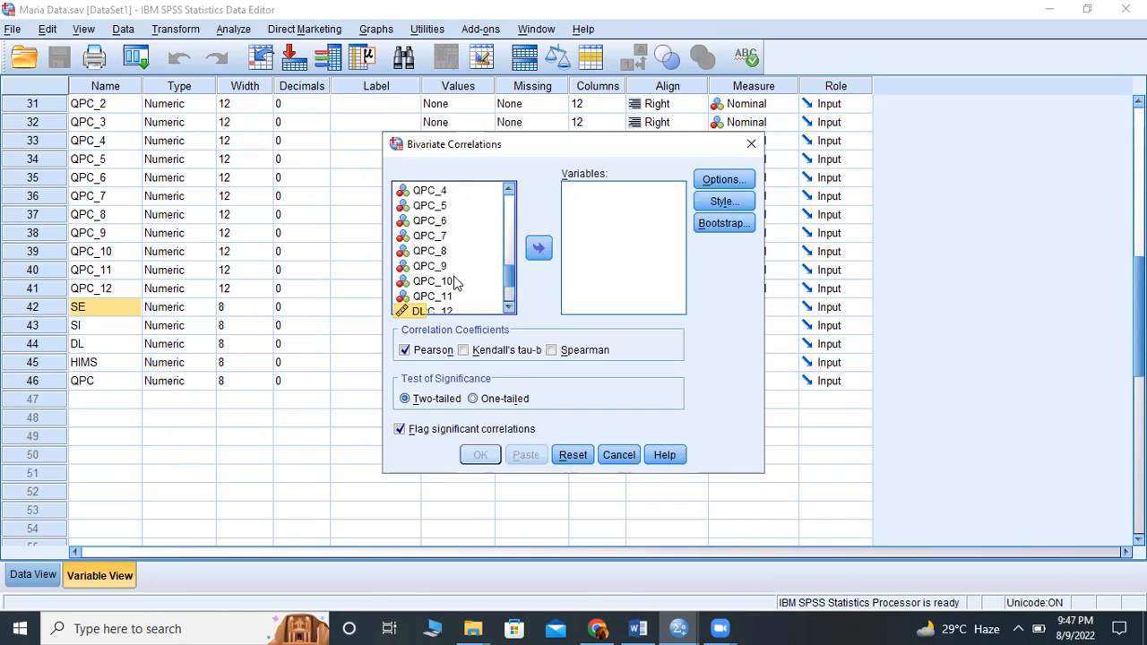
{"action": "scroll", "coordinate": [455, 283], "scroll_direction": "down", "scroll_amount": 2}
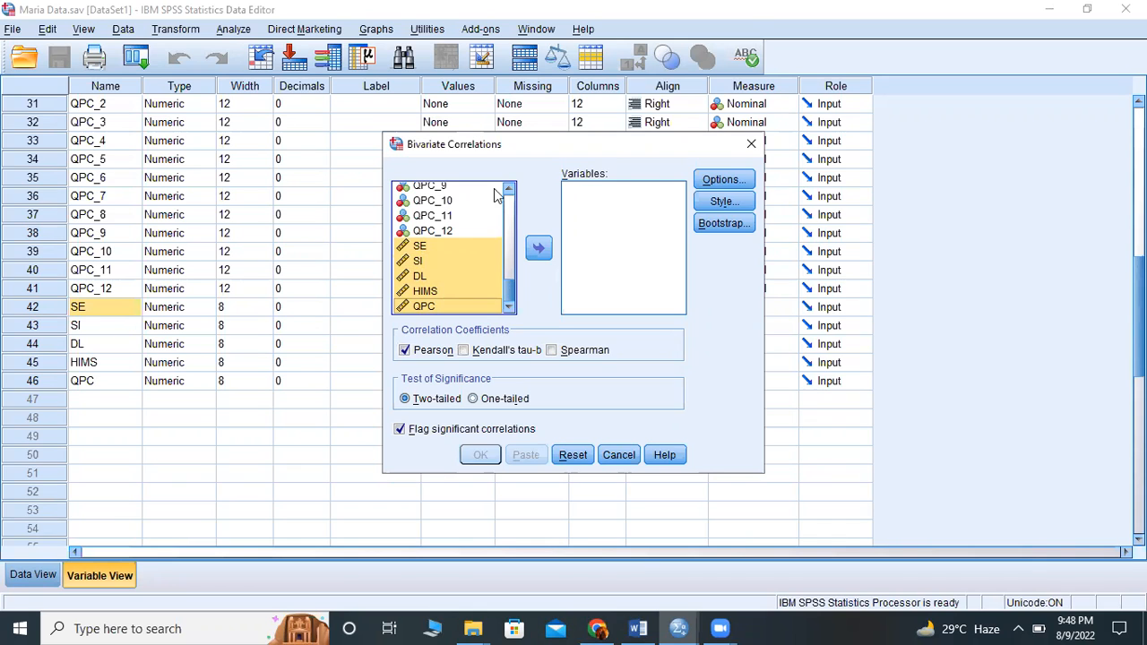
{"action": "left_click", "coordinate": [751, 145]}
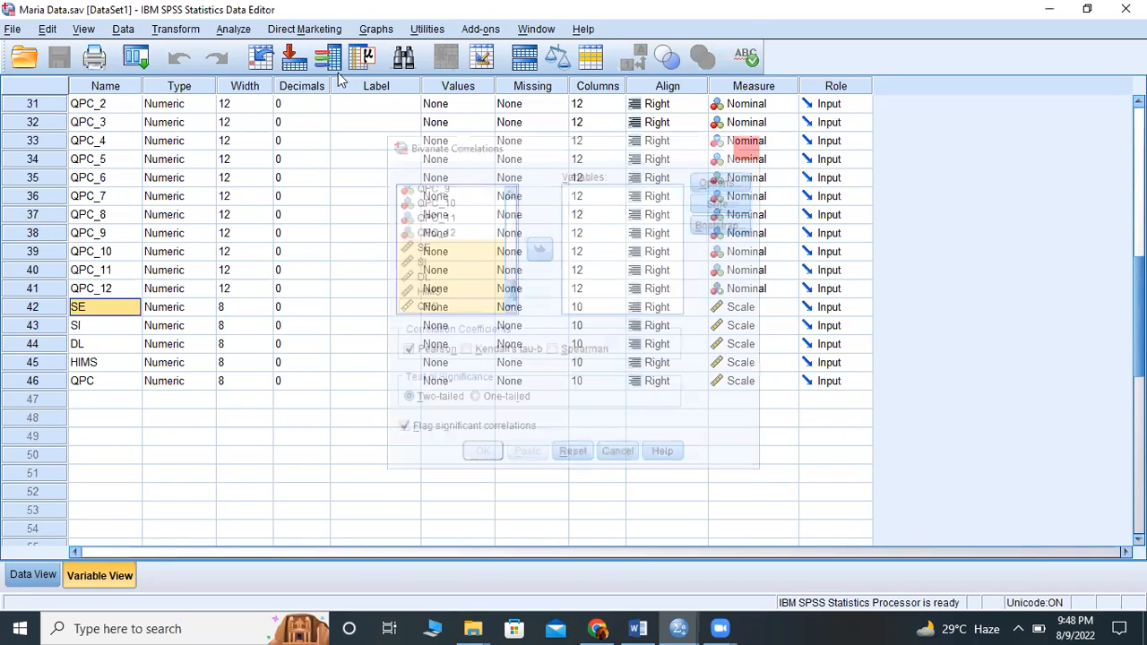
- Open a Bivariate Correlations analysis and add SE, SI, DL, HIMS and QPC to its variables
{"action": "left_click", "coordinate": [235, 30]}
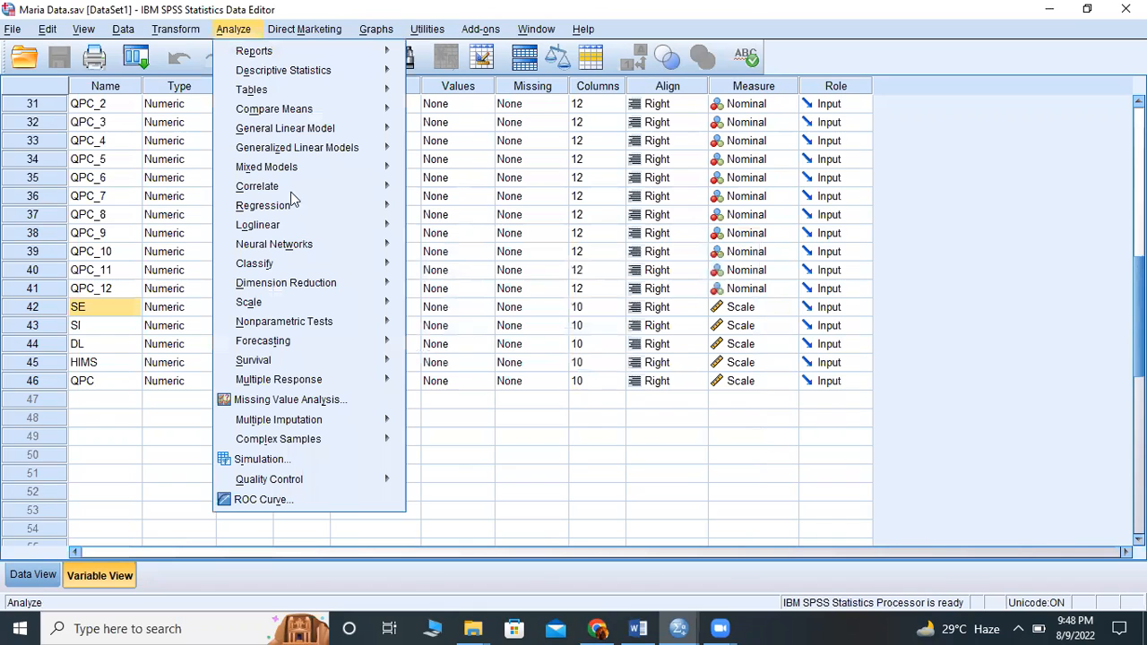
{"action": "mouse_move", "coordinate": [322, 184]}
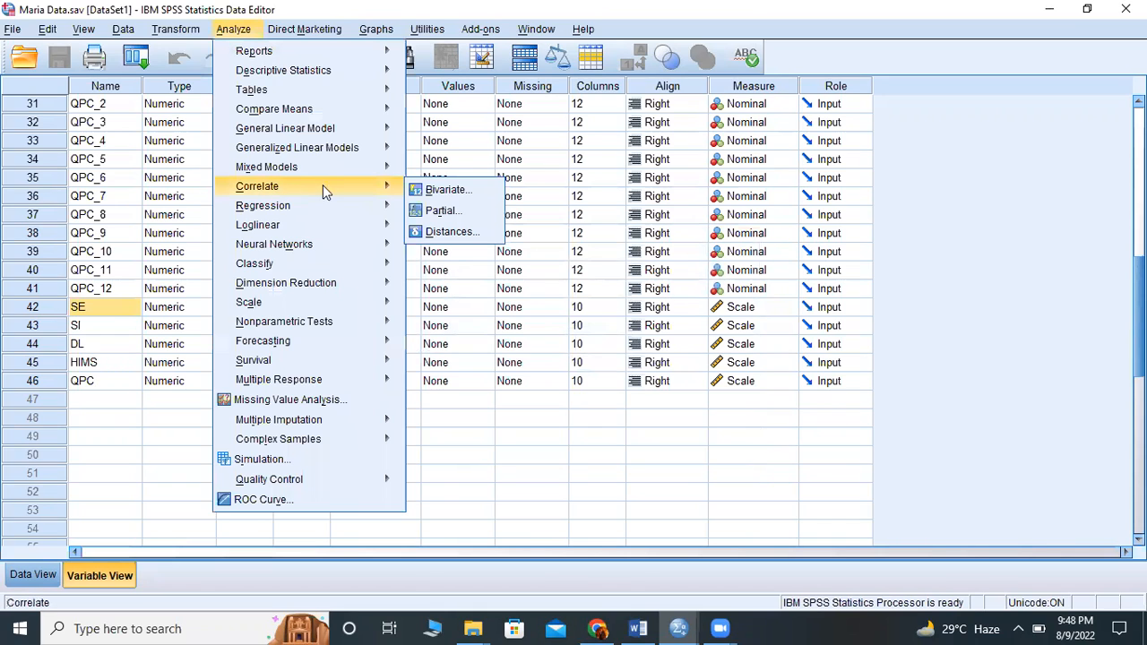
{"action": "left_click", "coordinate": [440, 193]}
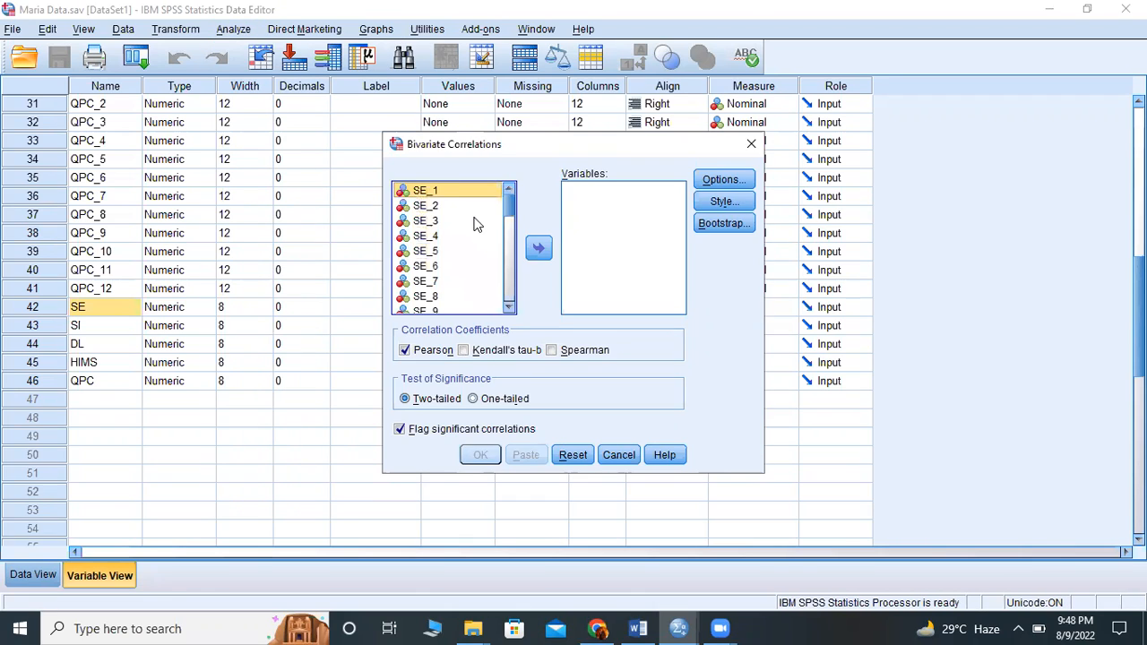
{"action": "scroll", "coordinate": [466, 237], "scroll_direction": "down", "scroll_amount": 10}
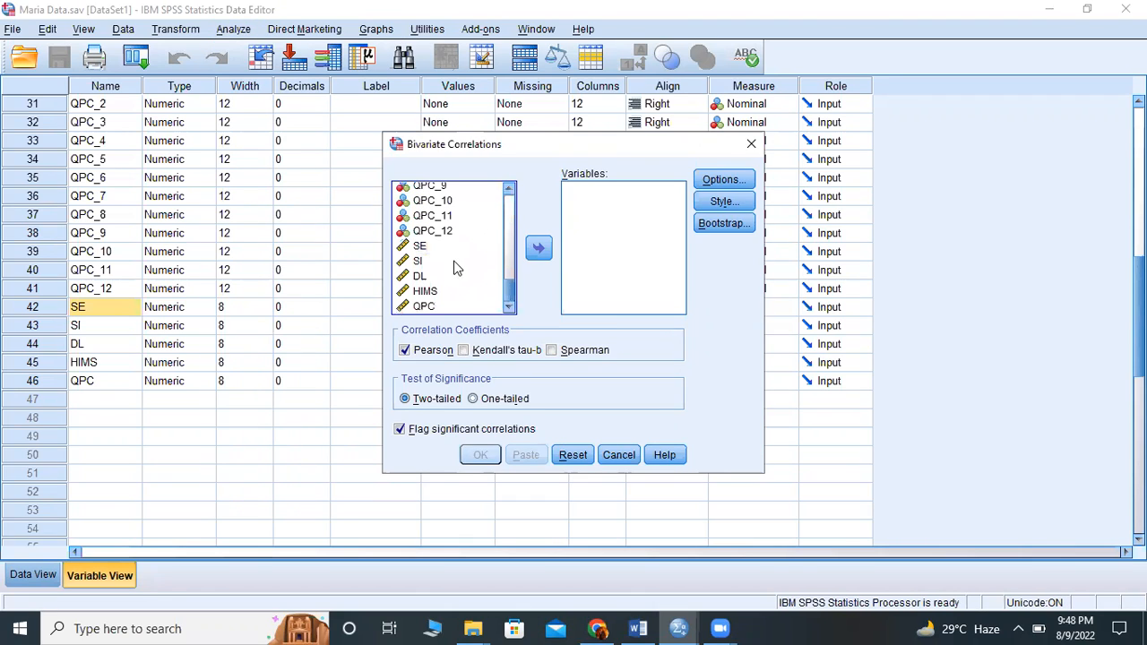
{"action": "left_click_drag", "start_coordinate": [420, 246], "coordinate": [425, 296]}
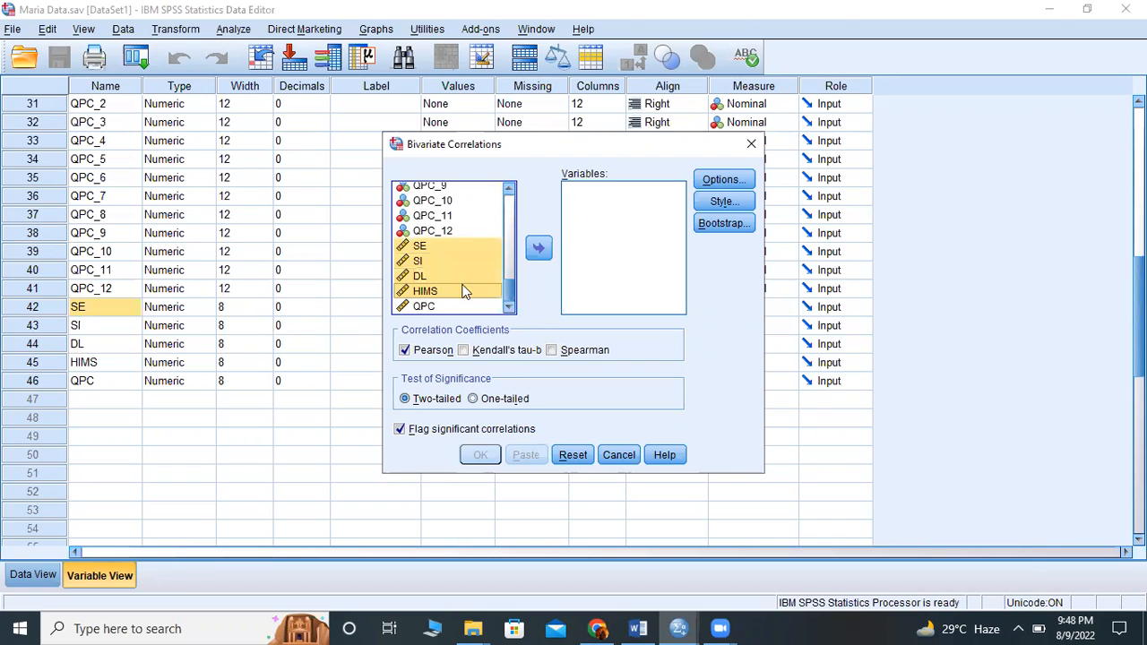
{"action": "key", "text": "shift+Down"}
{"action": "left_click", "coordinate": [547, 249]}
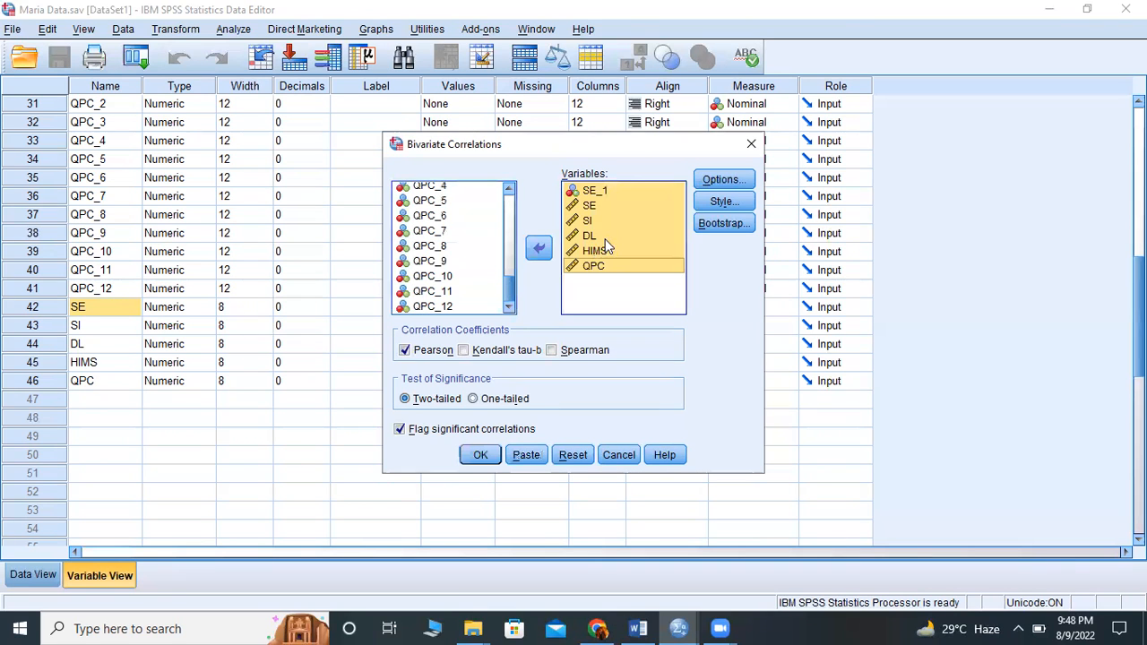
- Remove the item SE_1 from the variables of the bivariate correlation
{"action": "left_click", "coordinate": [604, 192]}
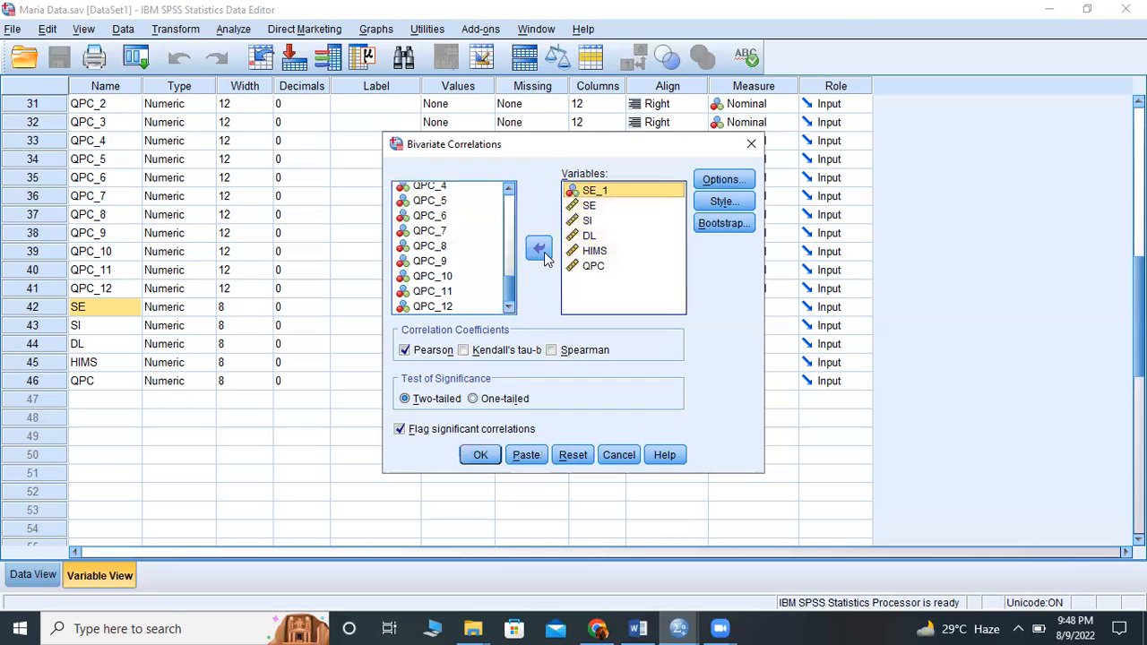
{"action": "left_click", "coordinate": [544, 255]}
{"action": "left_click", "coordinate": [604, 235]}
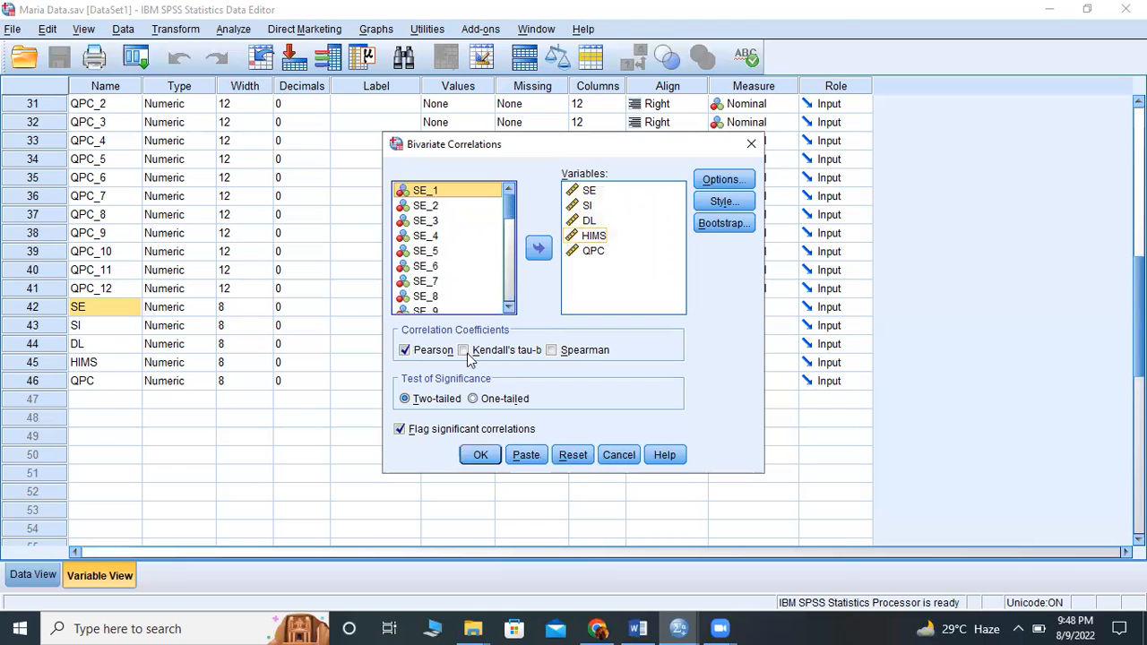
- Examine the statistics and missing-value options of the bivariate correlation, and close them
{"action": "left_click", "coordinate": [723, 180]}
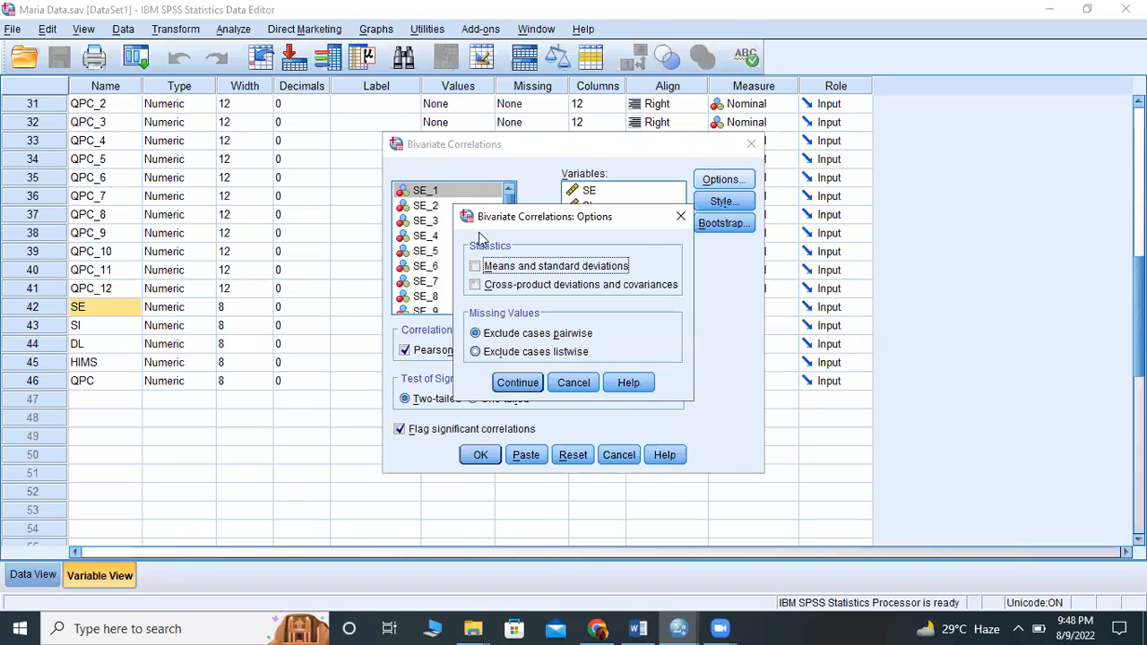
{"action": "left_click", "coordinate": [680, 219]}
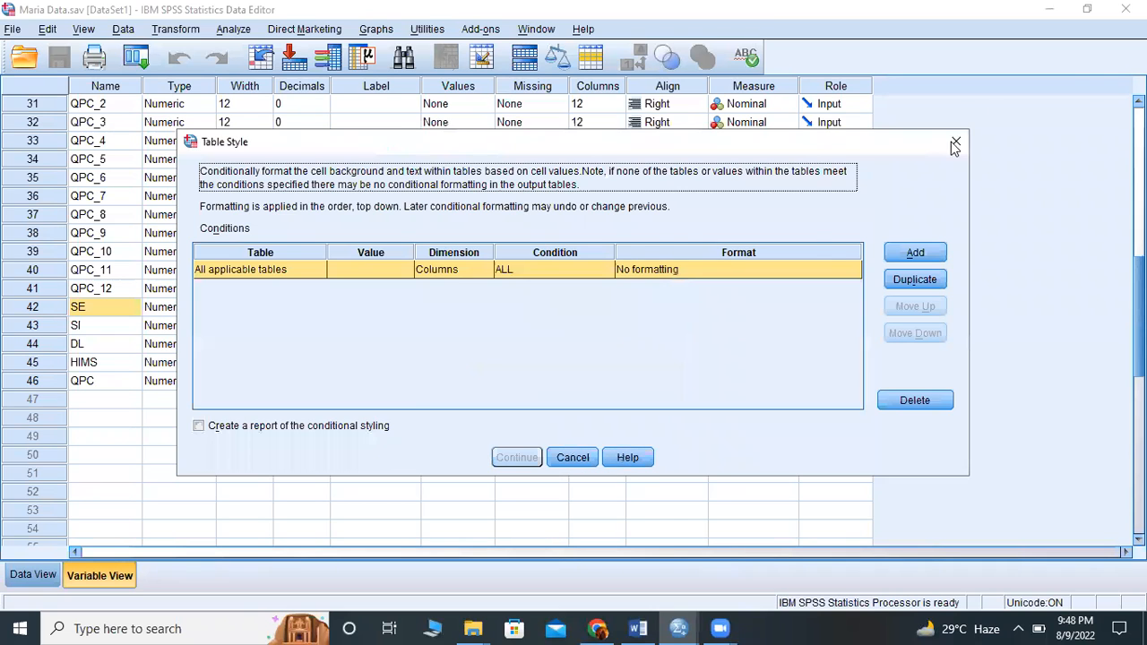
- Close the table style settings, then examine the bootstrap settings of the bivariate correlation and close them without changes
{"action": "left_click", "coordinate": [953, 148]}
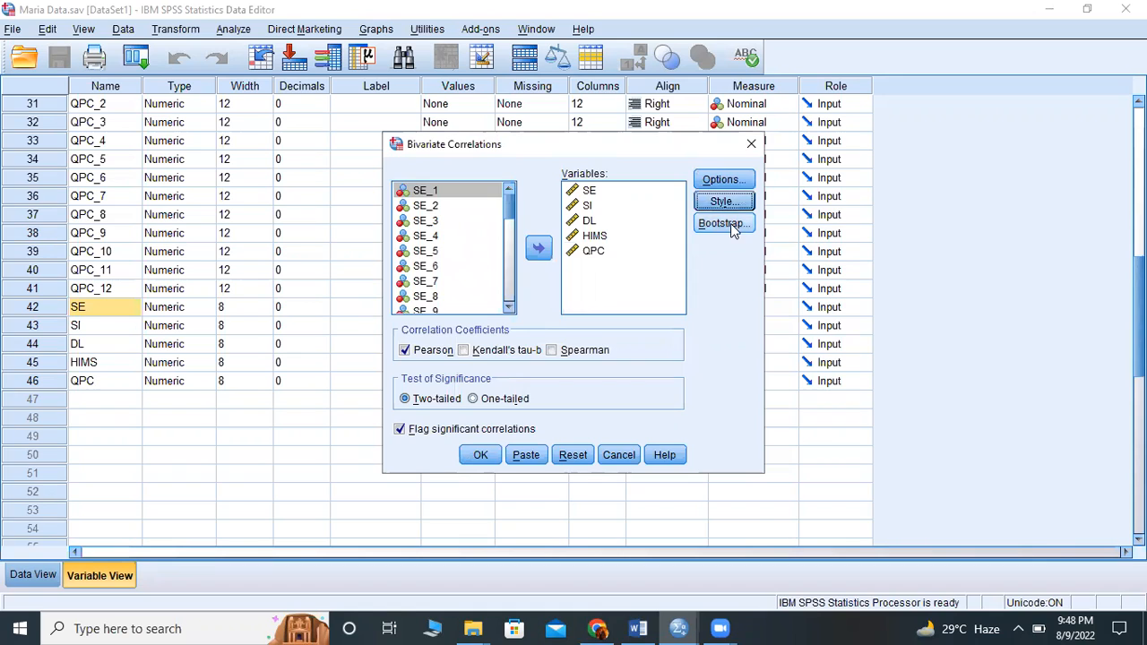
{"action": "left_click", "coordinate": [731, 223]}
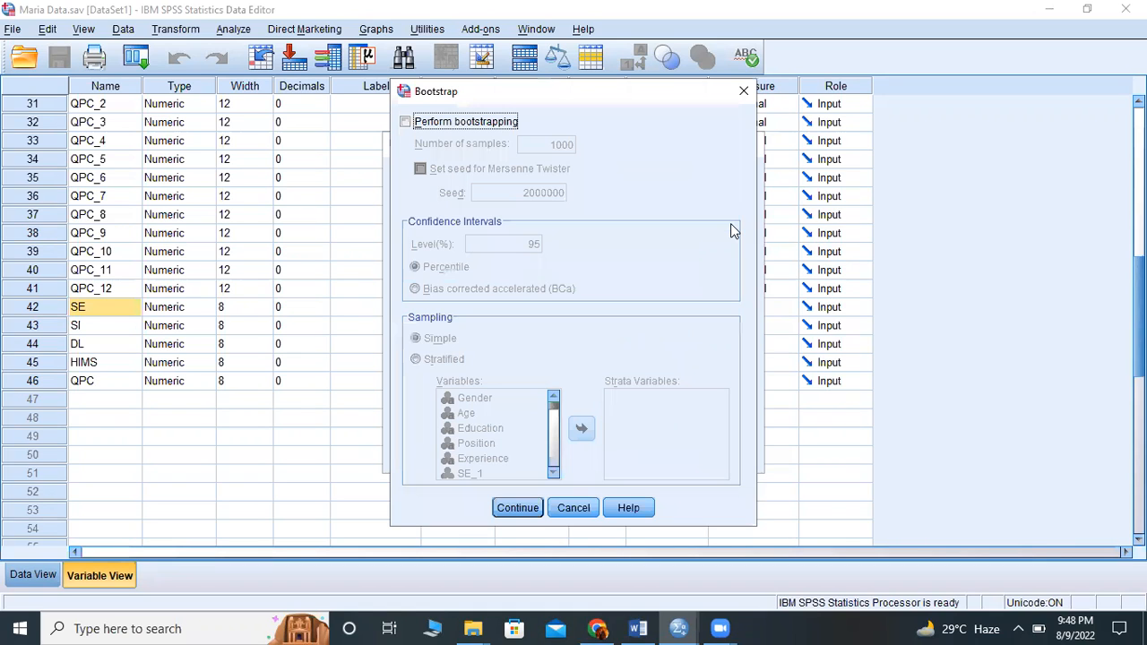
{"action": "left_click", "coordinate": [741, 93]}
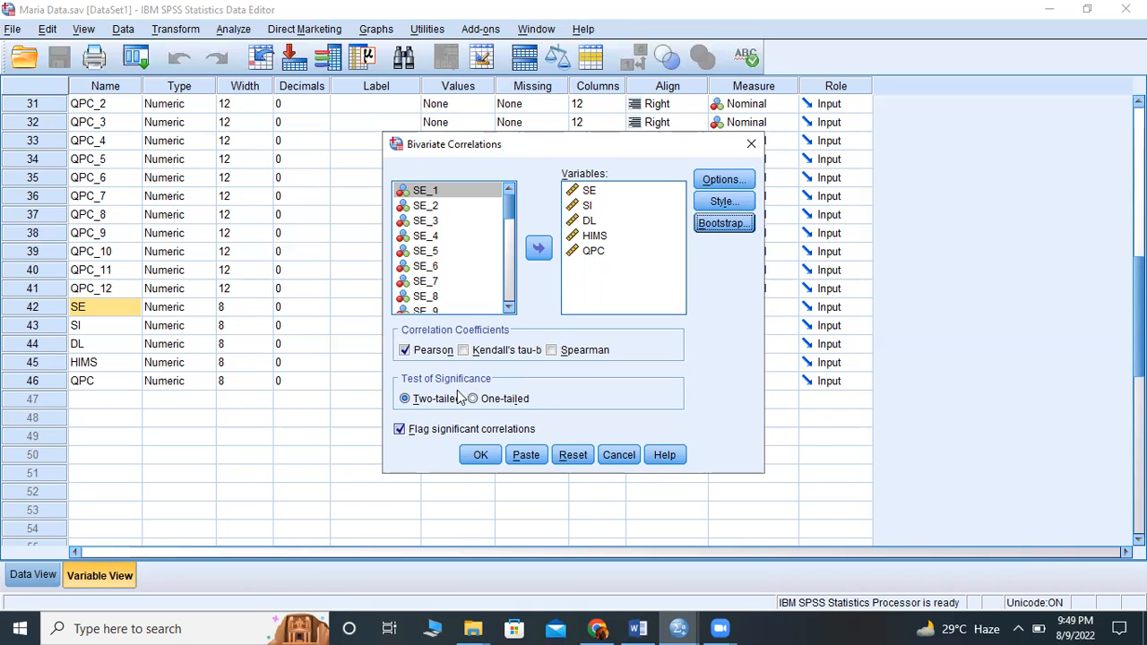
- Run the bivariate Pearson correlation and copy the resulting Correlations table from the output
{"action": "left_click", "coordinate": [480, 458]}
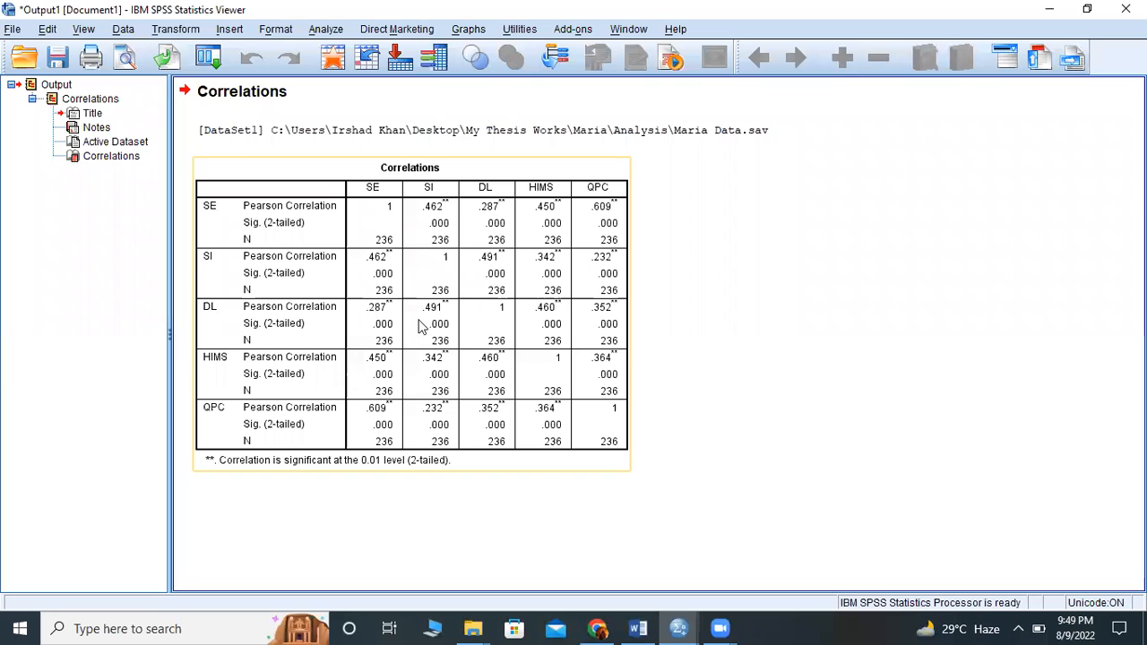
{"action": "right_click", "coordinate": [435, 328]}
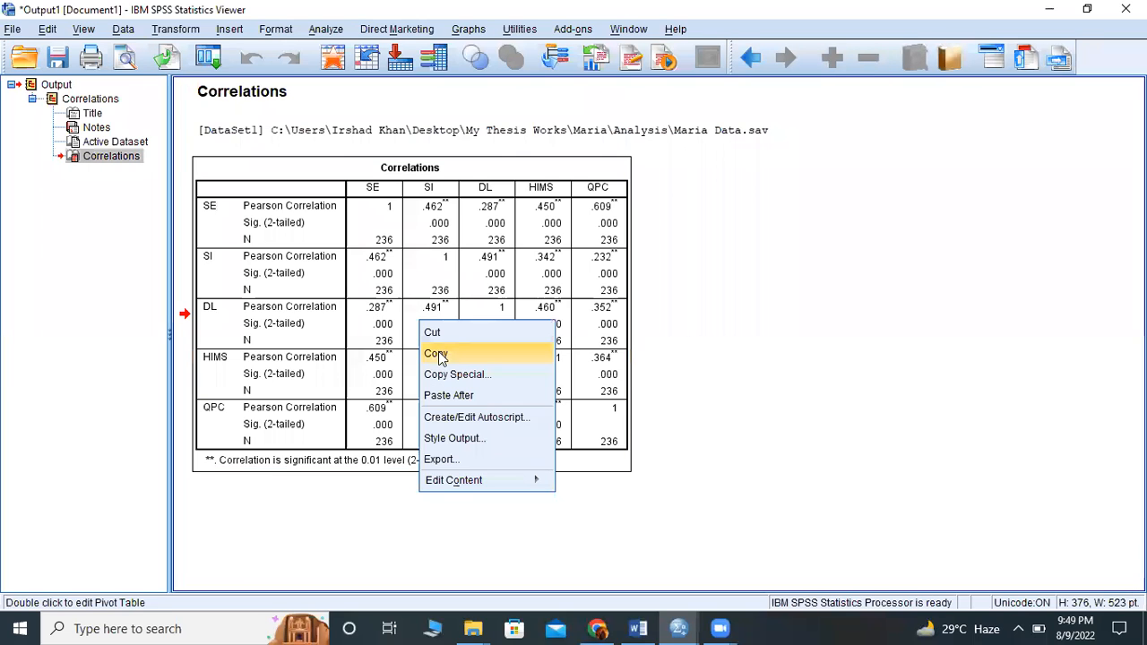
- Switch to Excel 2013, create a blank workbook and dismiss the Office activation wizard
{"action": "left_click", "coordinate": [173, 627]}
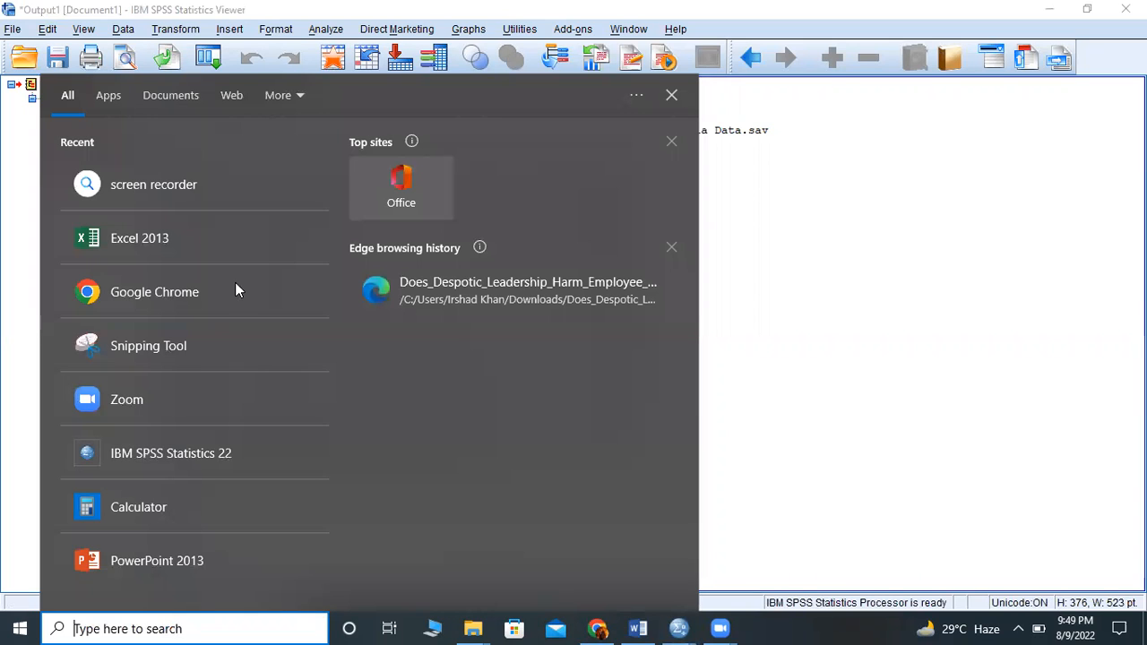
{"action": "left_click", "coordinate": [228, 251]}
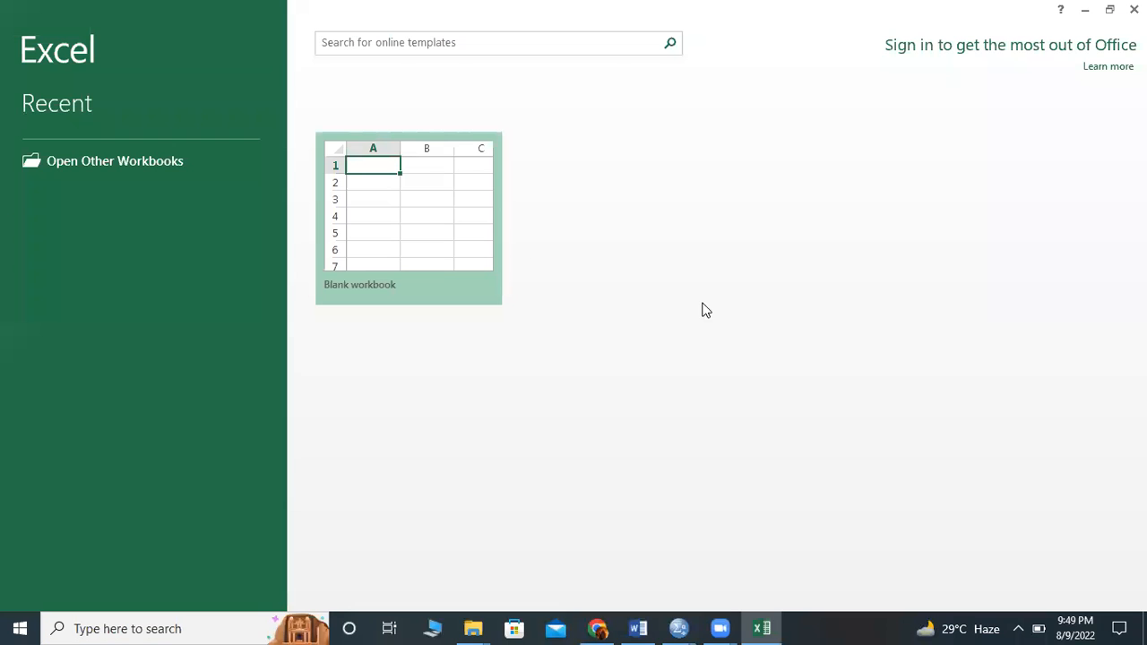
{"action": "left_click", "coordinate": [473, 245]}
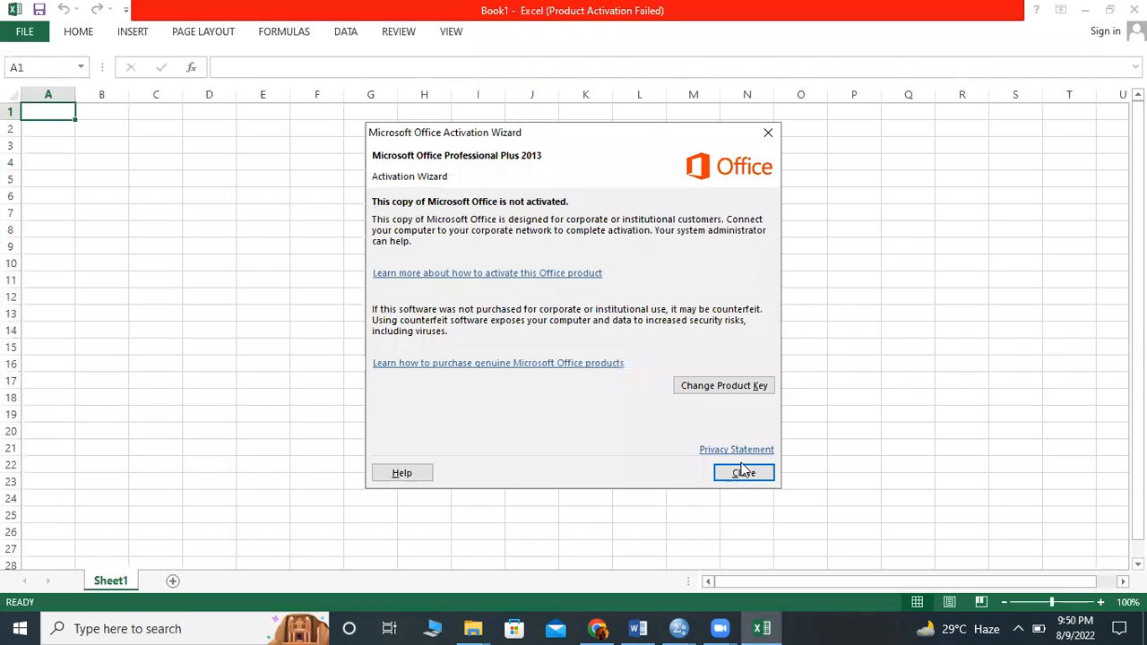
{"action": "left_click", "coordinate": [742, 472]}
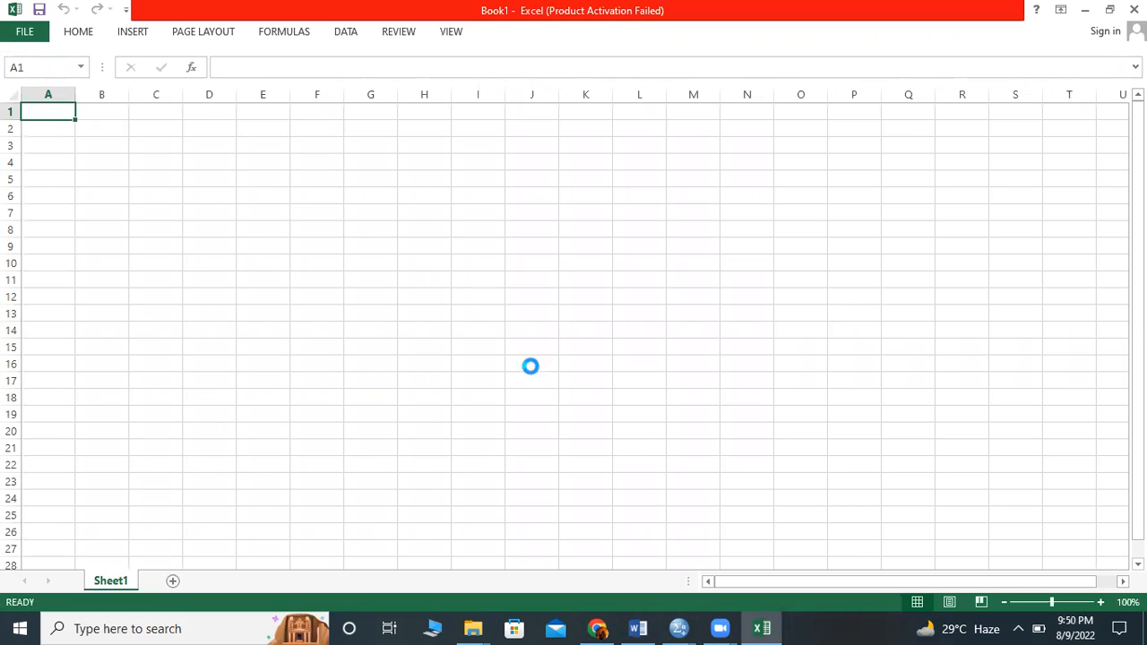
- Paste the copied Correlations table into the blank sheet starting at cell D7
{"action": "scroll", "coordinate": [530, 366], "scroll_direction": "up", "scroll_amount": 6}
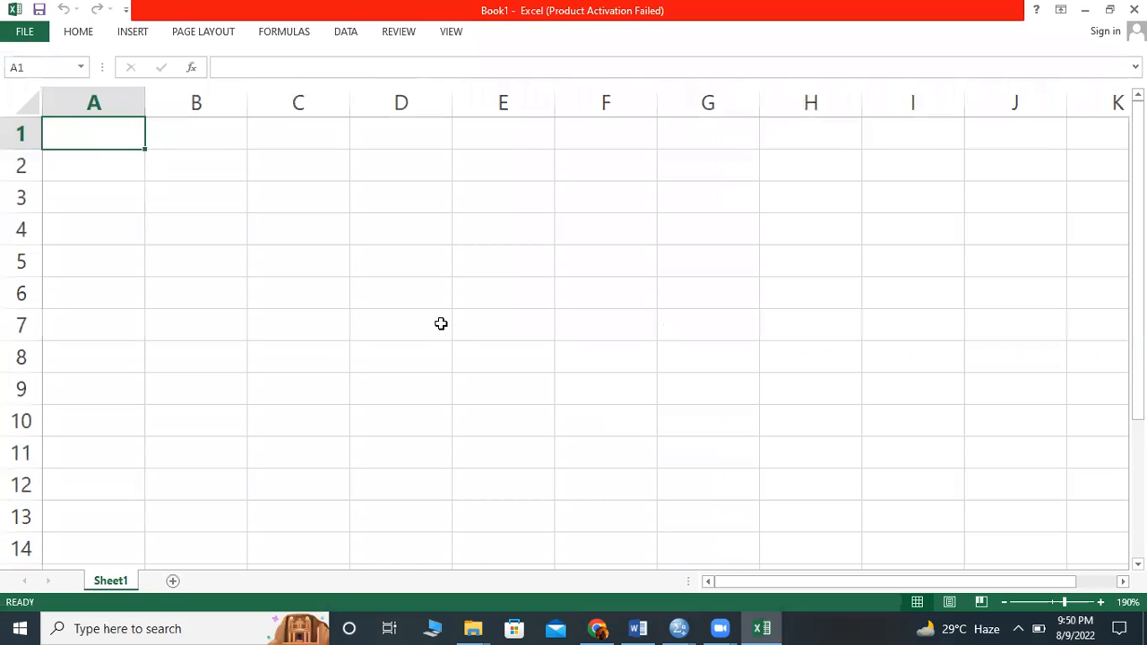
{"action": "left_click", "coordinate": [441, 324]}
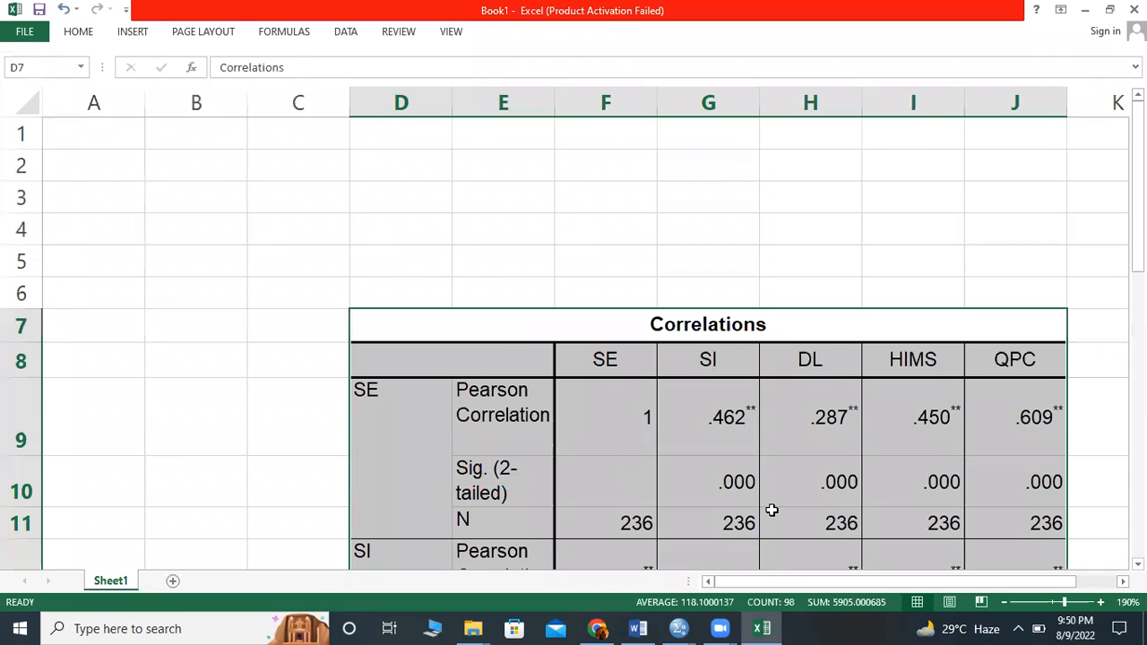
{"action": "scroll", "coordinate": [772, 510], "scroll_direction": "down", "scroll_amount": 2}
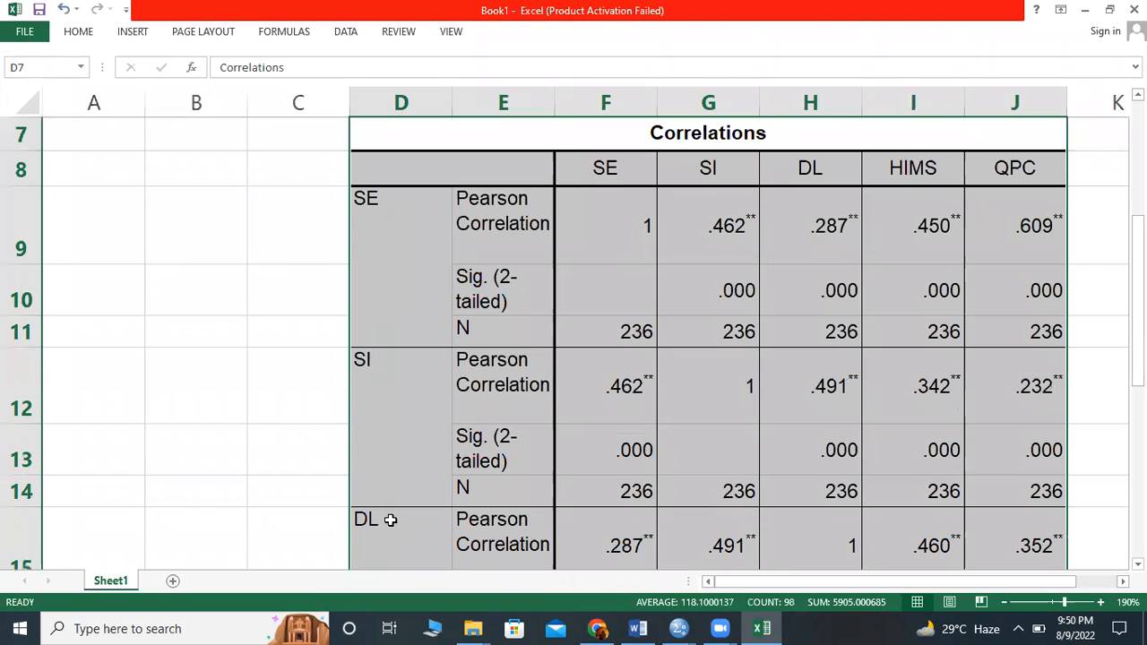
- Delete the Sig. (2-tailed) and N rows of the SE and SI variables from the pasted Correlations table
{"action": "left_click_drag", "start_coordinate": [19, 289], "coordinate": [26, 321]}
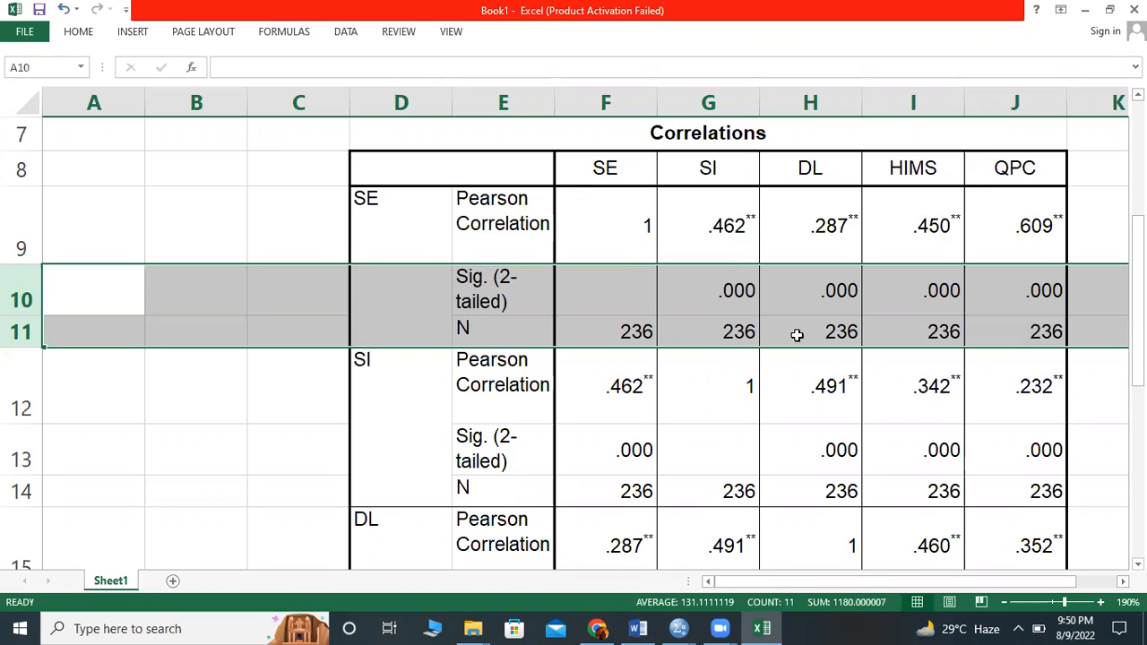
{"action": "right_click", "coordinate": [326, 296]}
{"action": "key", "text": "Escape"}
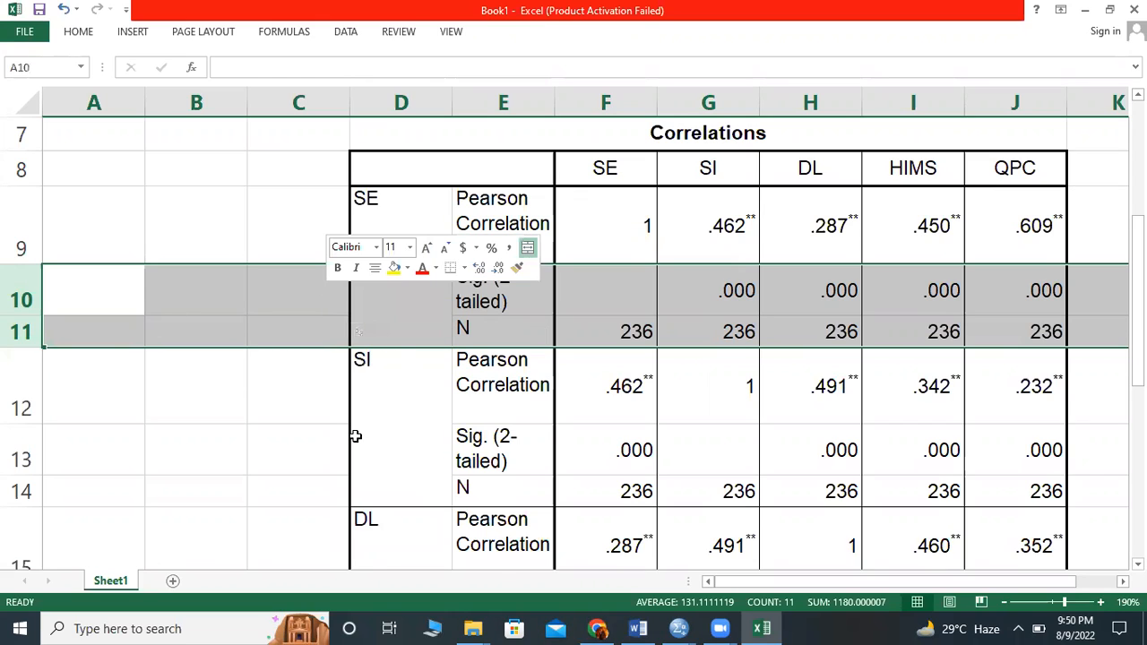
{"action": "key", "text": "ctrl+minus"}
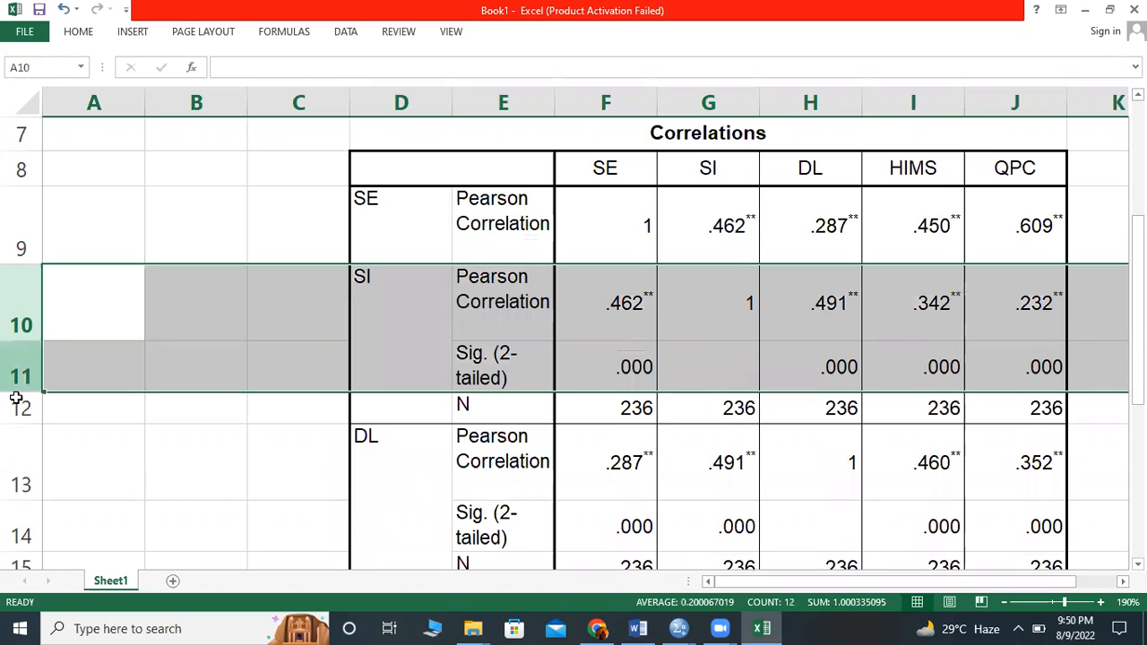
{"action": "left_click", "coordinate": [425, 369]}
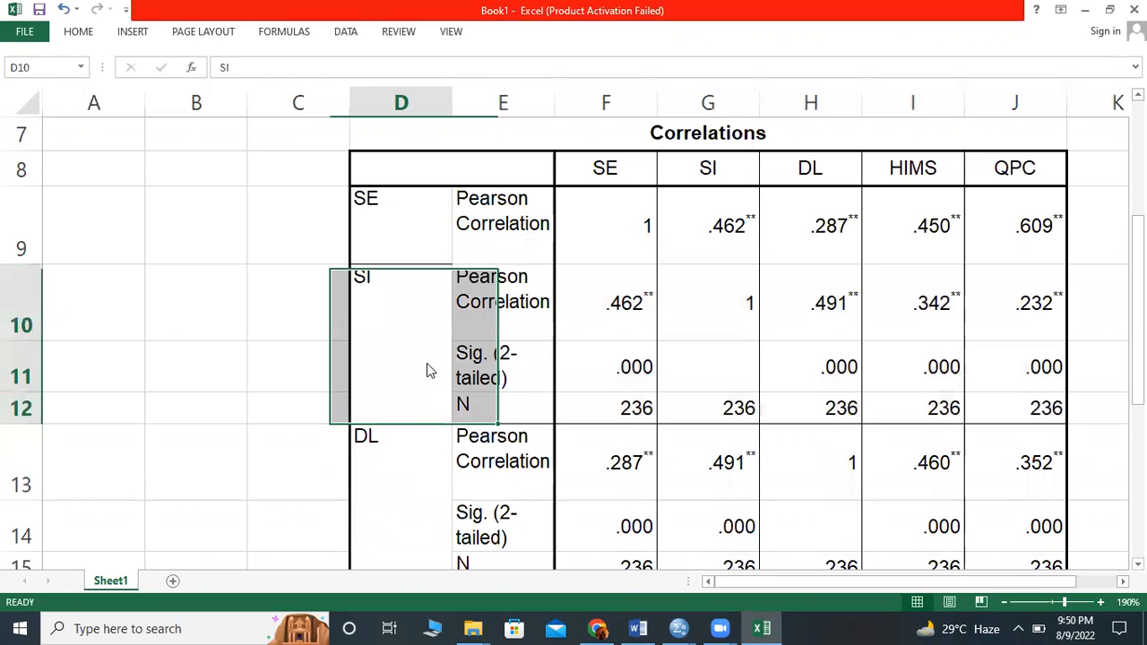
{"action": "left_click_drag", "start_coordinate": [20, 368], "coordinate": [21, 409]}
{"action": "right_click", "coordinate": [269, 378]}
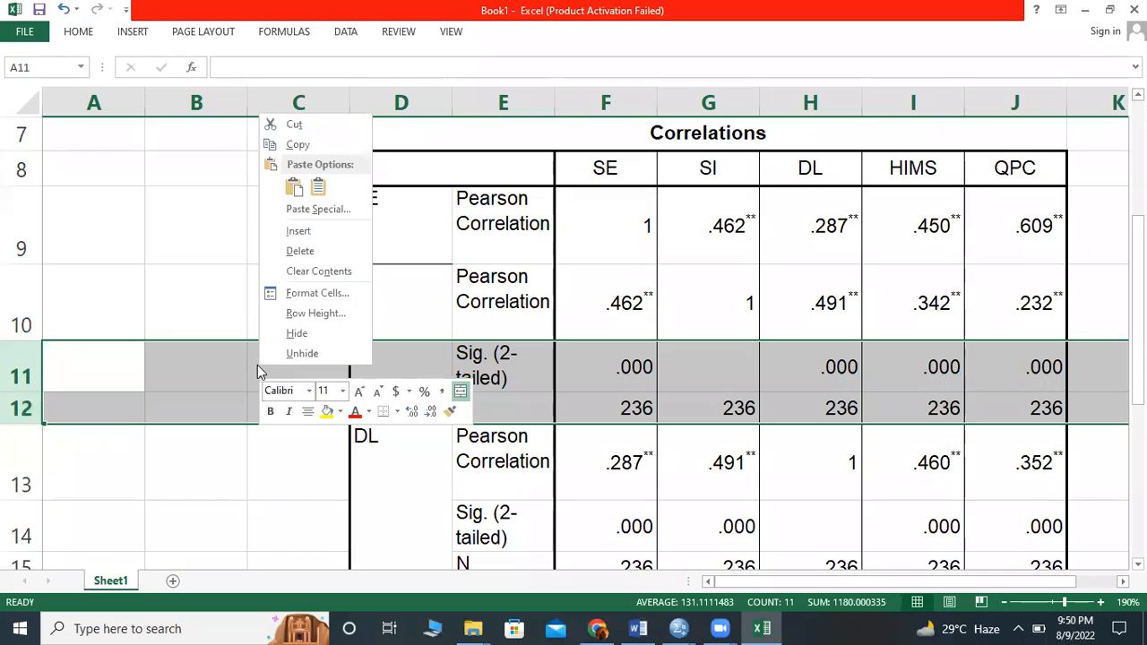
{"action": "left_click", "coordinate": [311, 251]}
- Delete the Sig. (2-tailed) and N rows of the DL and HIMS variables from the Correlations table
{"action": "left_click_drag", "start_coordinate": [18, 437], "coordinate": [20, 477]}
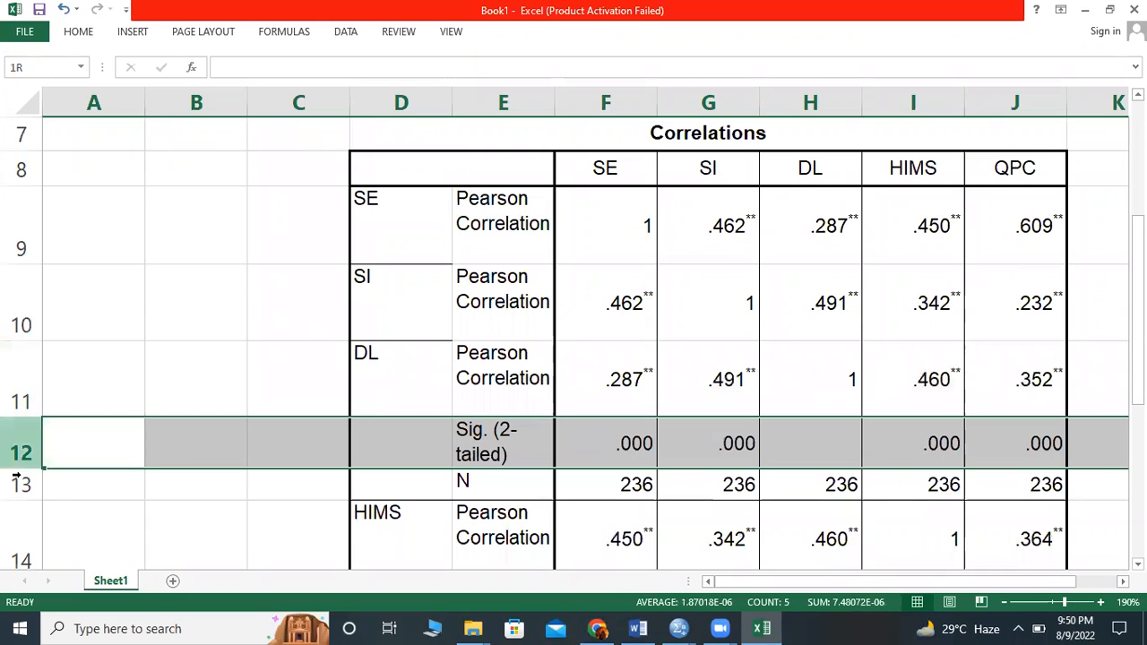
{"action": "right_click", "coordinate": [213, 452]}
{"action": "left_click", "coordinate": [284, 332]}
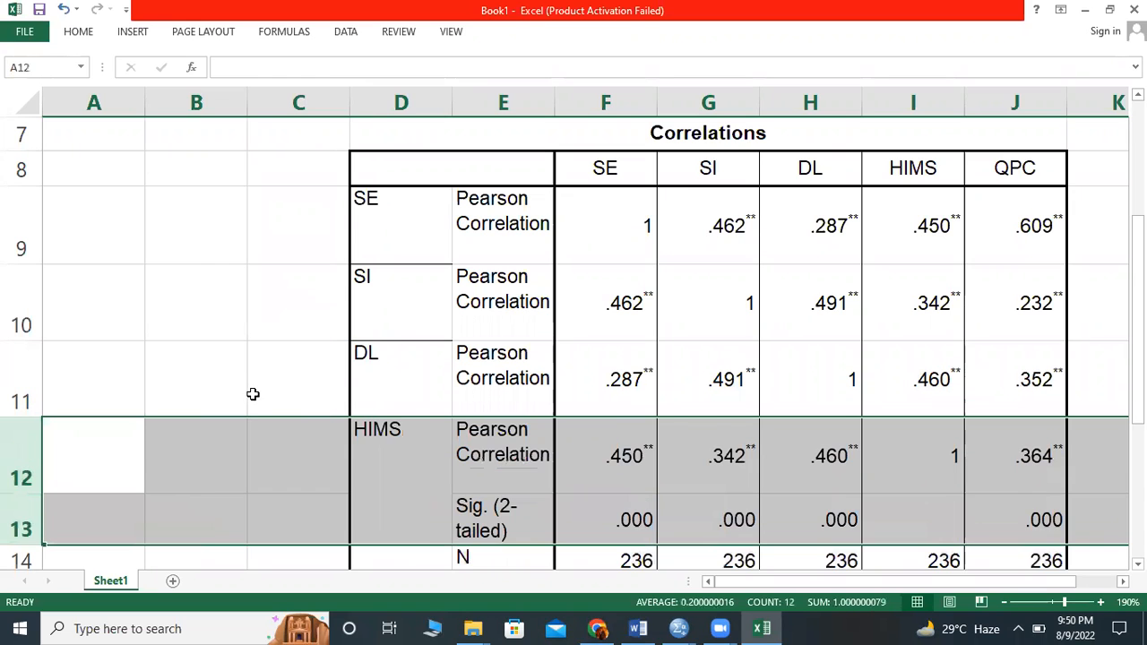
{"action": "scroll", "coordinate": [55, 363], "scroll_direction": "down", "scroll_amount": 1}
{"action": "left_click", "coordinate": [55, 363]}
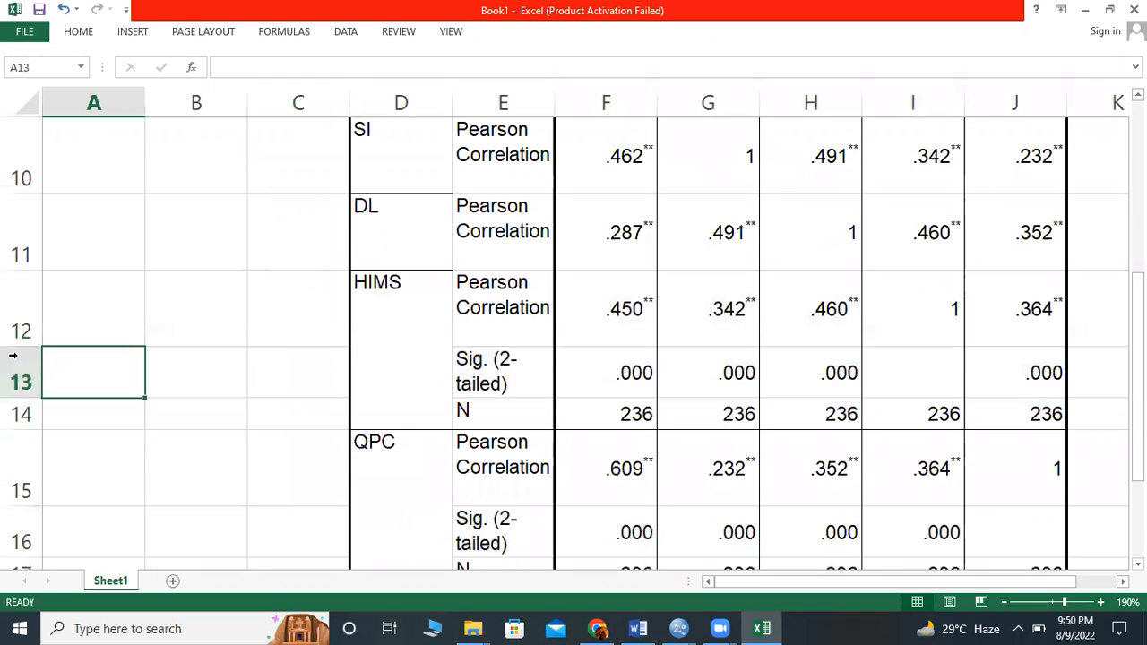
{"action": "left_click", "coordinate": [20, 333]}
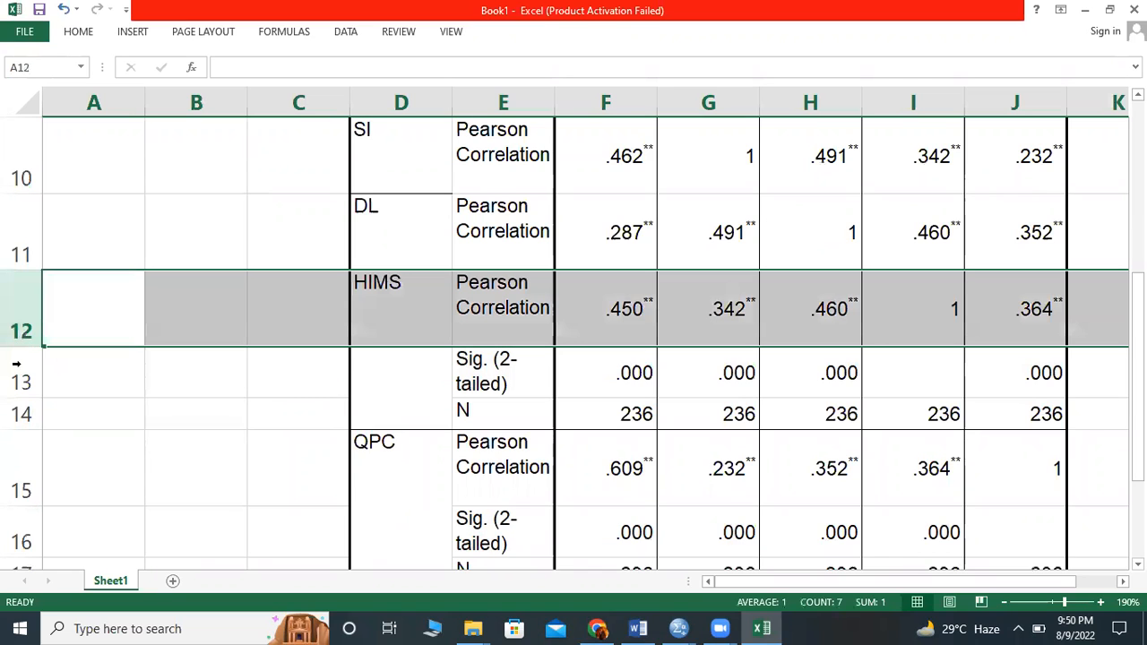
{"action": "left_click_drag", "start_coordinate": [16, 363], "coordinate": [20, 408]}
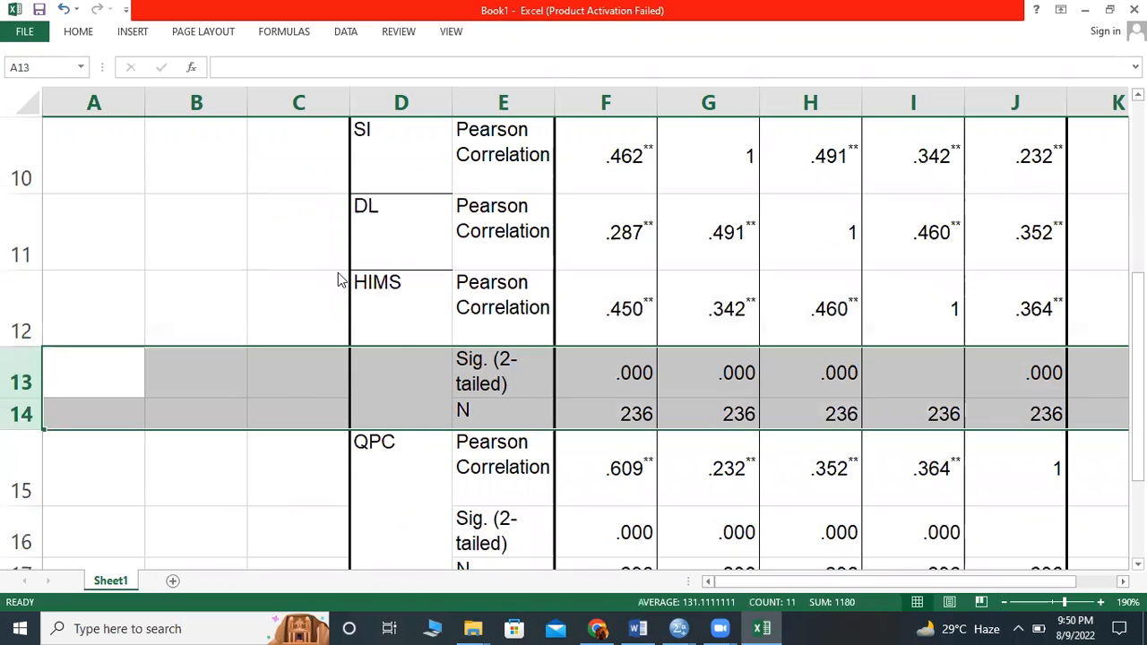
{"action": "right_click", "coordinate": [294, 394]}
{"action": "left_click", "coordinate": [322, 272]}
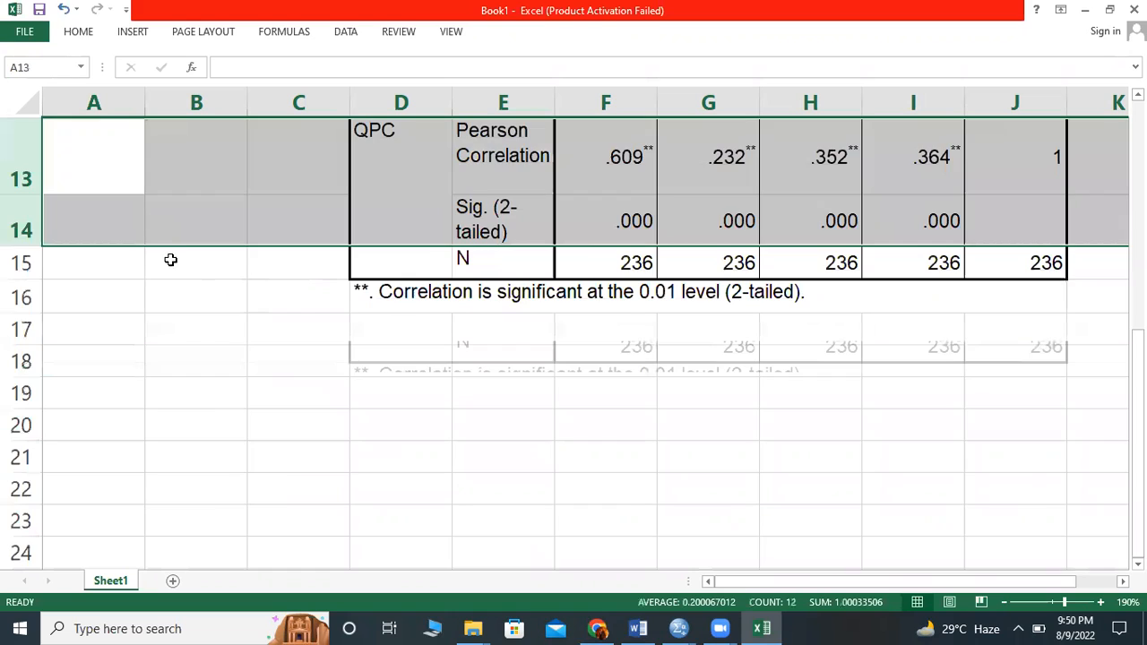
- Delete the Sig. (2-tailed) and N rows of the QPC variable from the Correlations table
{"action": "scroll", "coordinate": [86, 422], "scroll_direction": "up", "scroll_amount": 1}
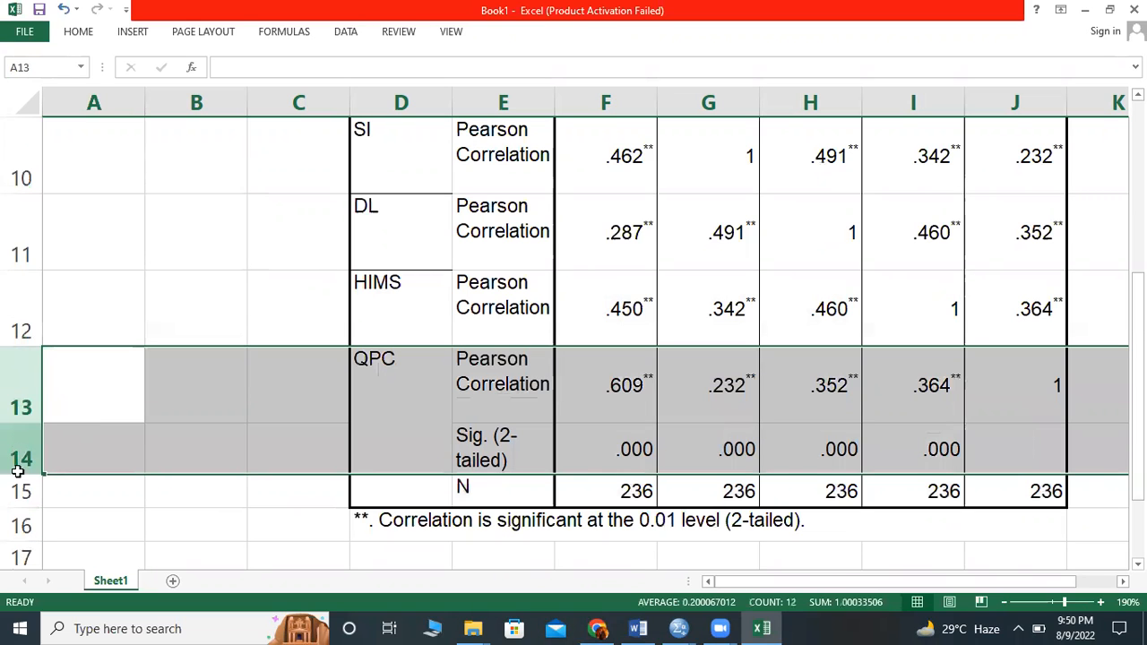
{"action": "left_click_drag", "start_coordinate": [16, 471], "coordinate": [14, 488]}
{"action": "right_click", "coordinate": [216, 440]}
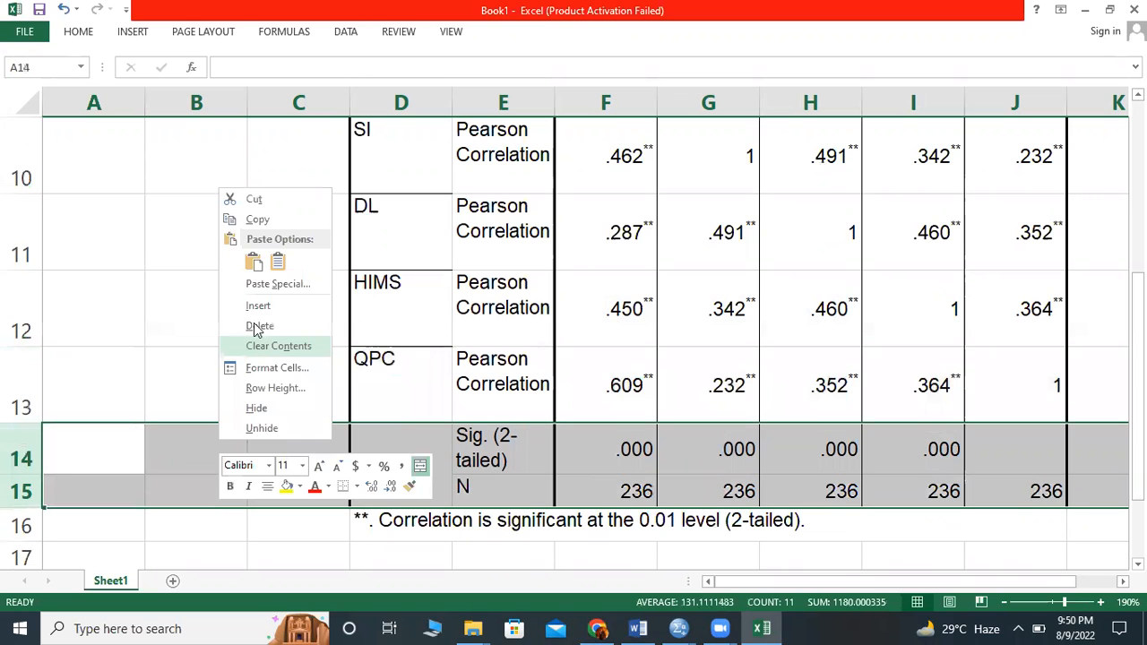
{"action": "key", "text": "Return"}
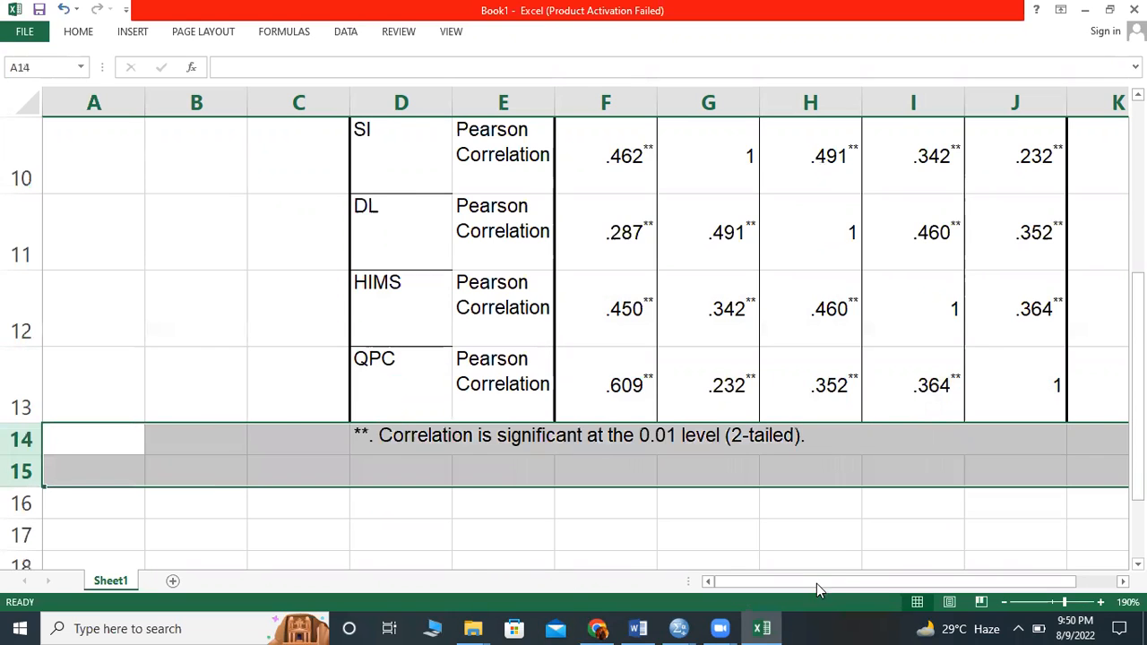
- Examine the diagonal of the reduced Correlations table and compare the SE–DL correlation on both sides of it
{"action": "left_click_drag", "start_coordinate": [817, 583], "coordinate": [847, 584]}
{"action": "scroll", "coordinate": [628, 282], "scroll_direction": "up", "scroll_amount": 1}
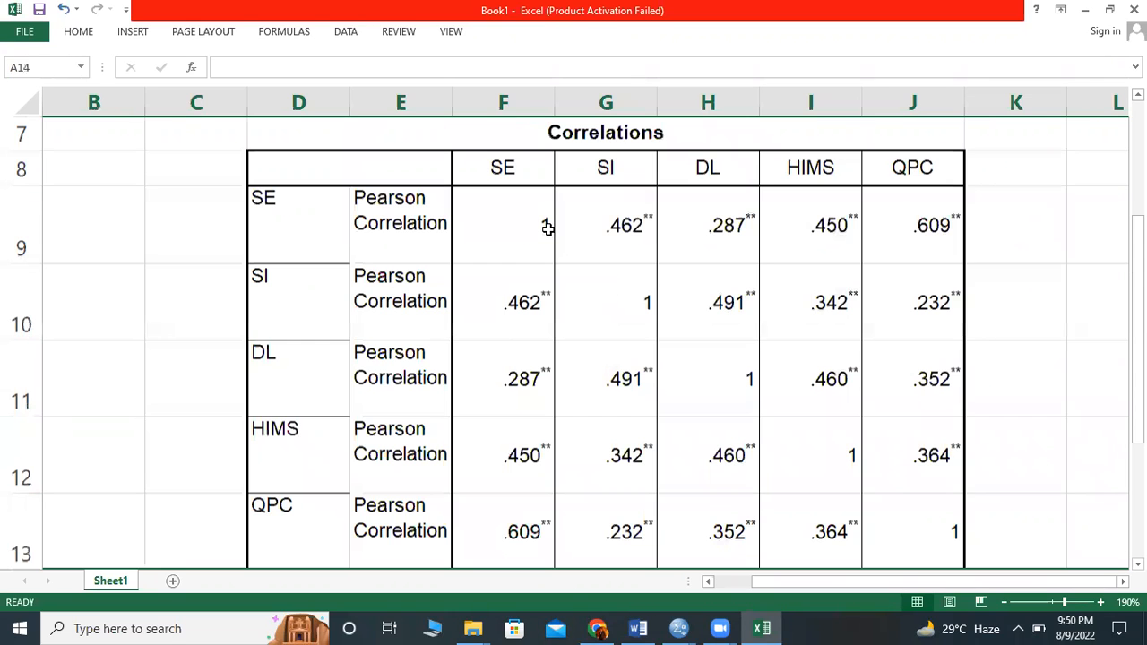
{"action": "left_click", "coordinate": [538, 250]}
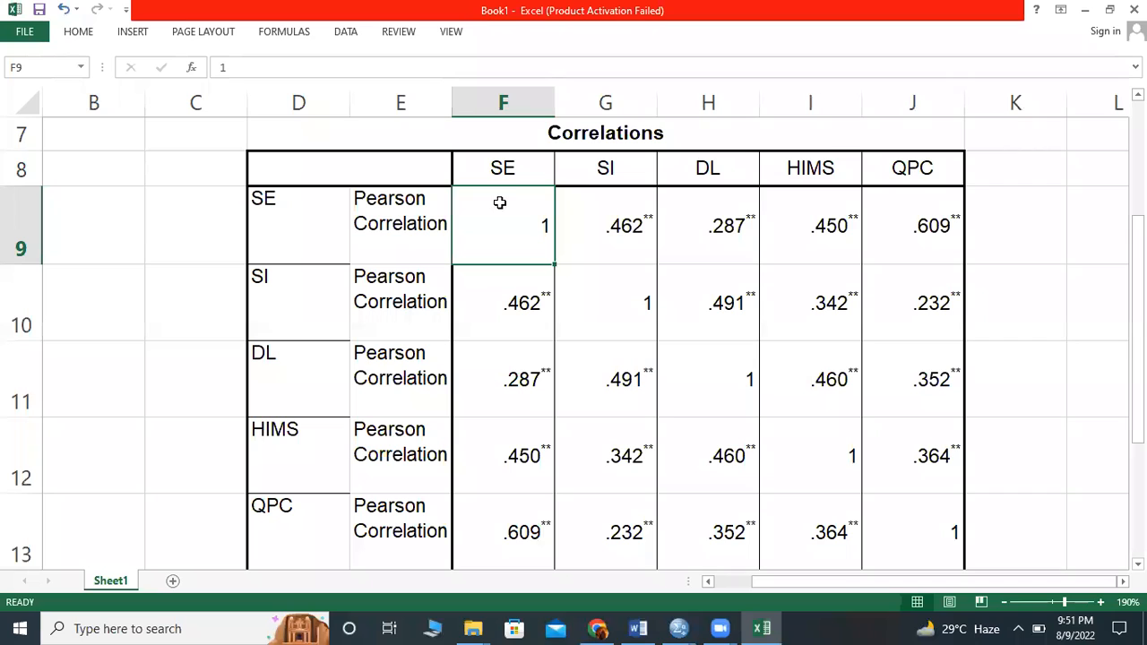
{"action": "left_click", "coordinate": [608, 312]}
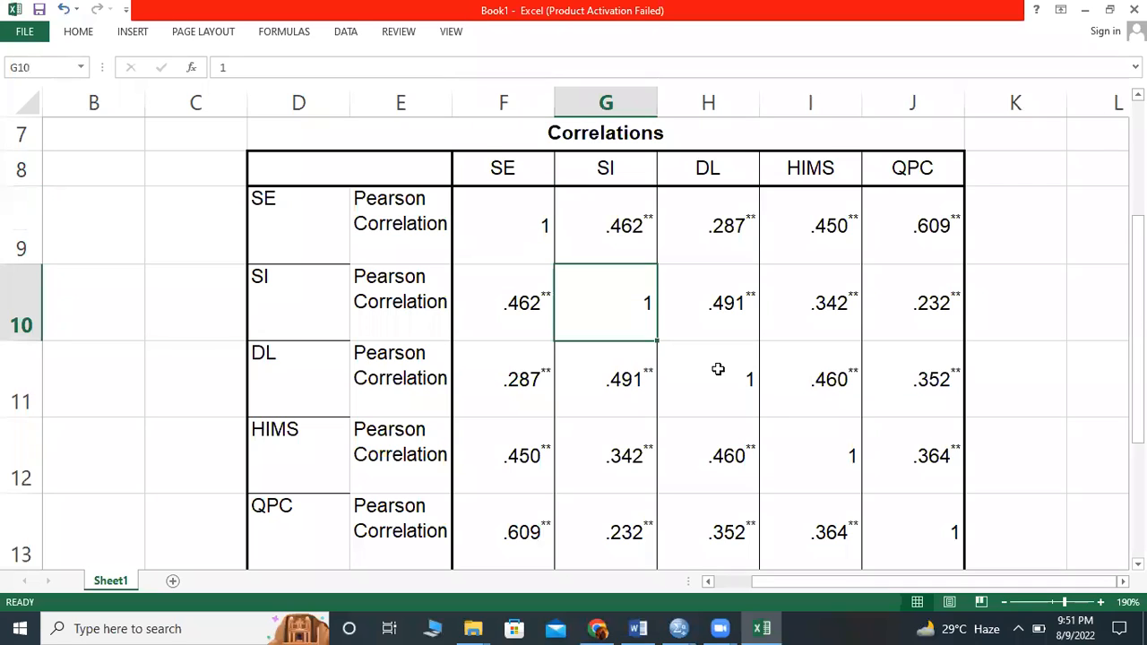
{"action": "left_click", "coordinate": [838, 480]}
{"action": "left_click", "coordinate": [888, 534]}
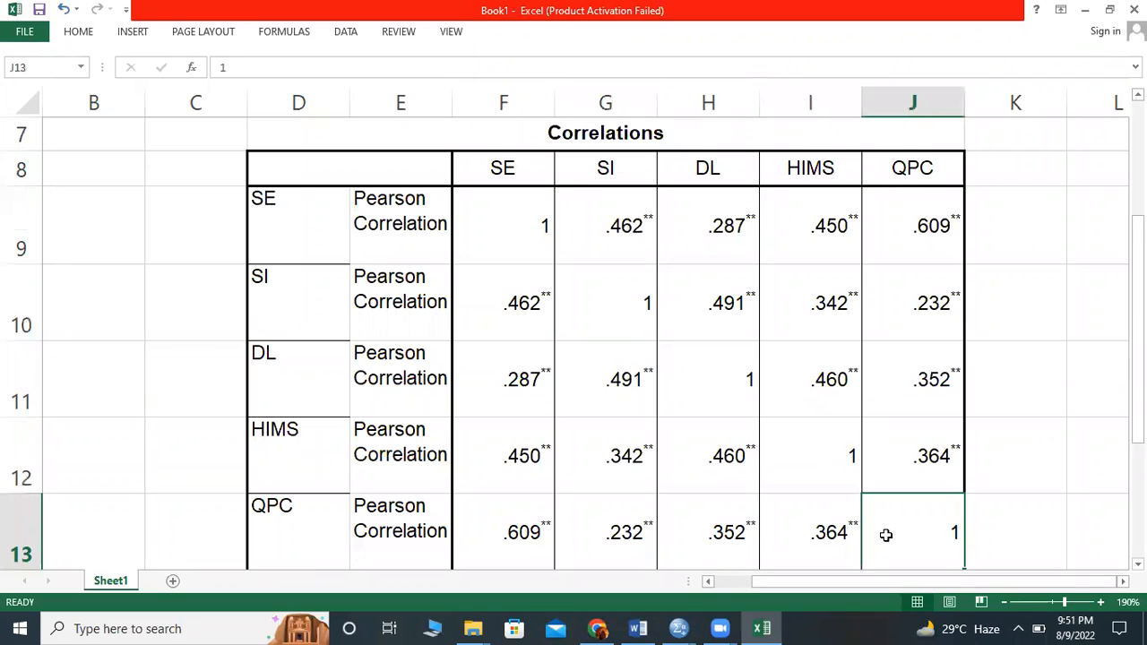
{"action": "left_click", "coordinate": [523, 236]}
{"action": "left_click", "coordinate": [526, 370]}
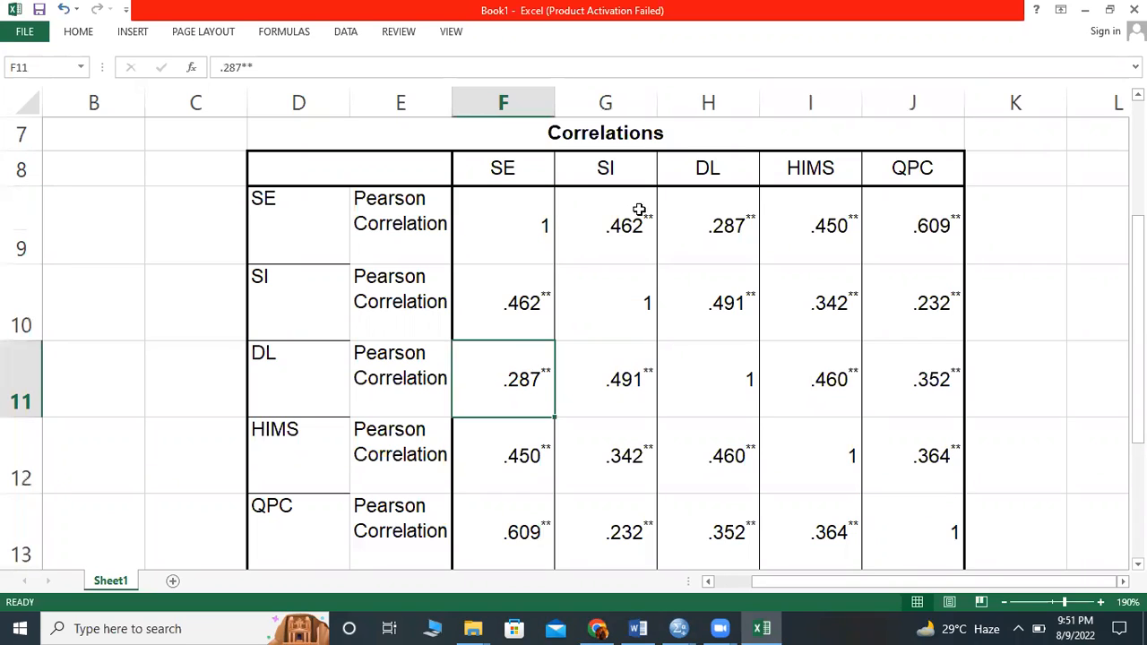
{"action": "left_click", "coordinate": [681, 218]}
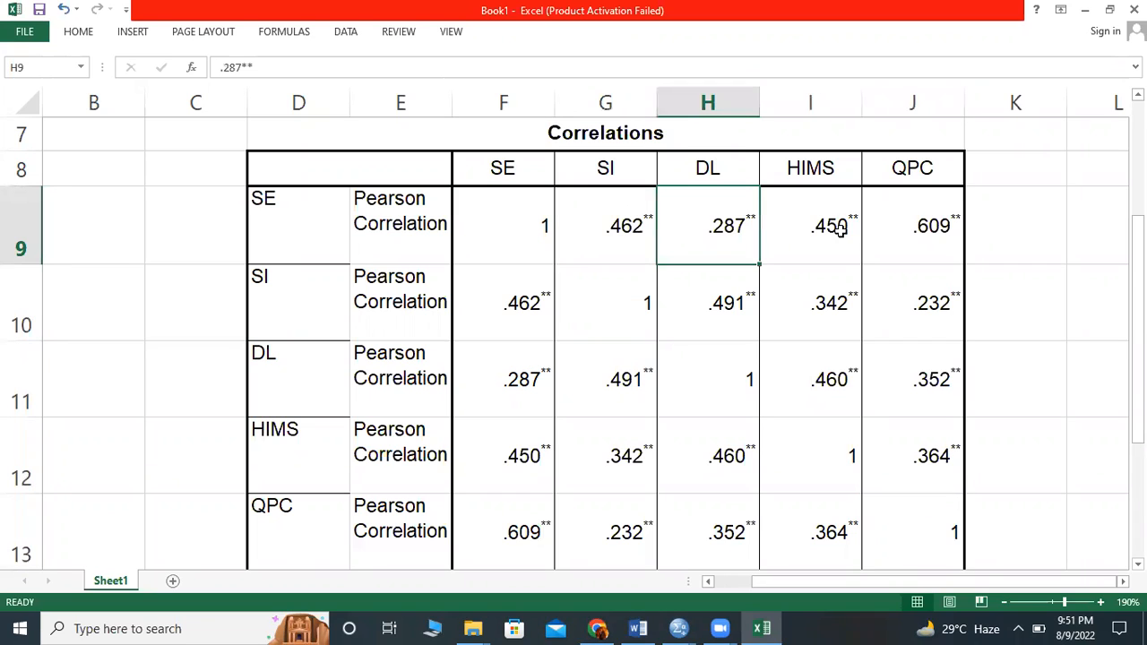
- Clear the duplicate HIMS–QPC, DL–QPC and DL–HIMS correlations above the diagonal of the Correlations table
{"action": "left_click", "coordinate": [934, 458]}
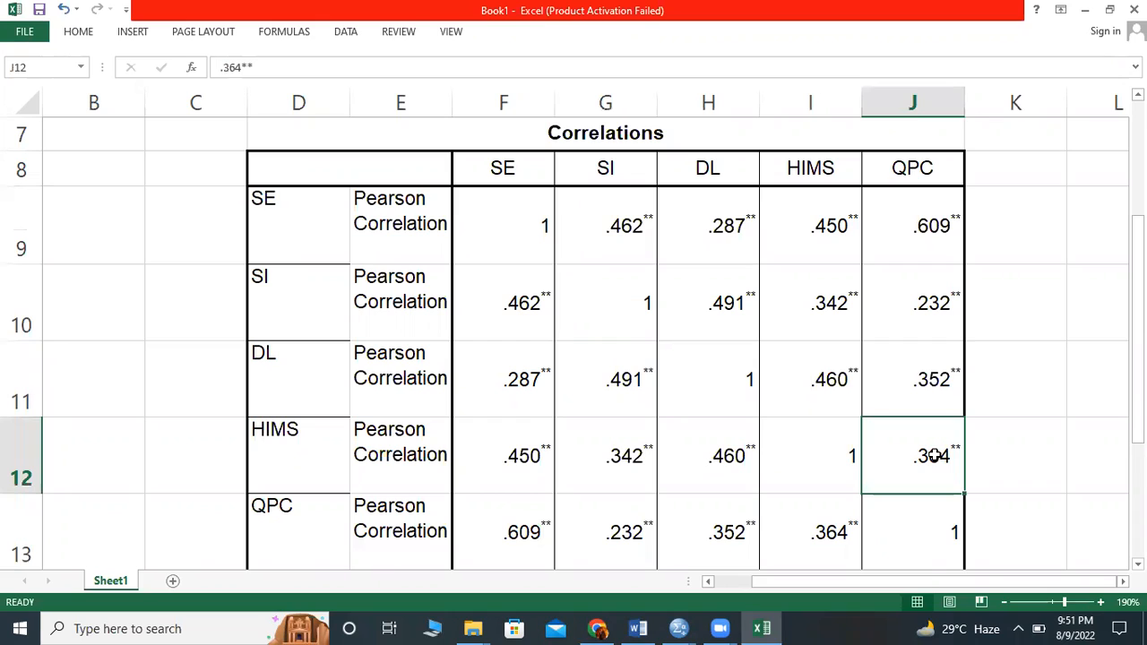
{"action": "key", "text": "BackSpace"}
{"action": "left_click", "coordinate": [918, 385]}
{"action": "key", "text": "BackSpace"}
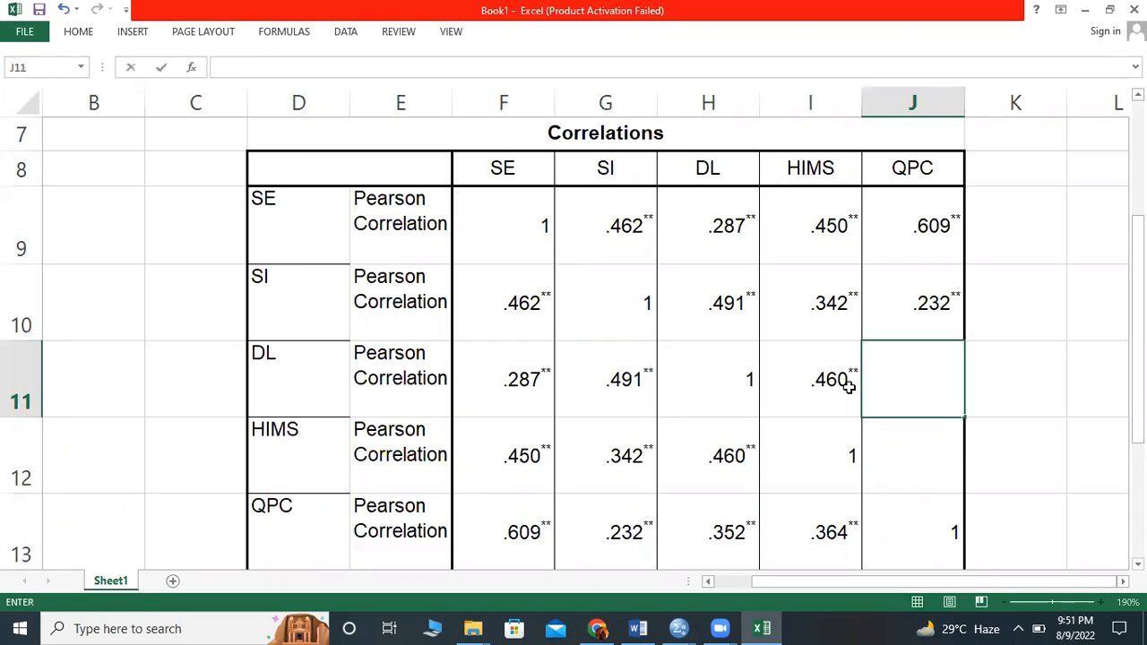
{"action": "left_click", "coordinate": [827, 385]}
{"action": "key", "text": "BackSpace"}
- Clear the SI–HIMS, SI–QPC and SE–QPC correlations above the table's diagonal
{"action": "left_click", "coordinate": [828, 309]}
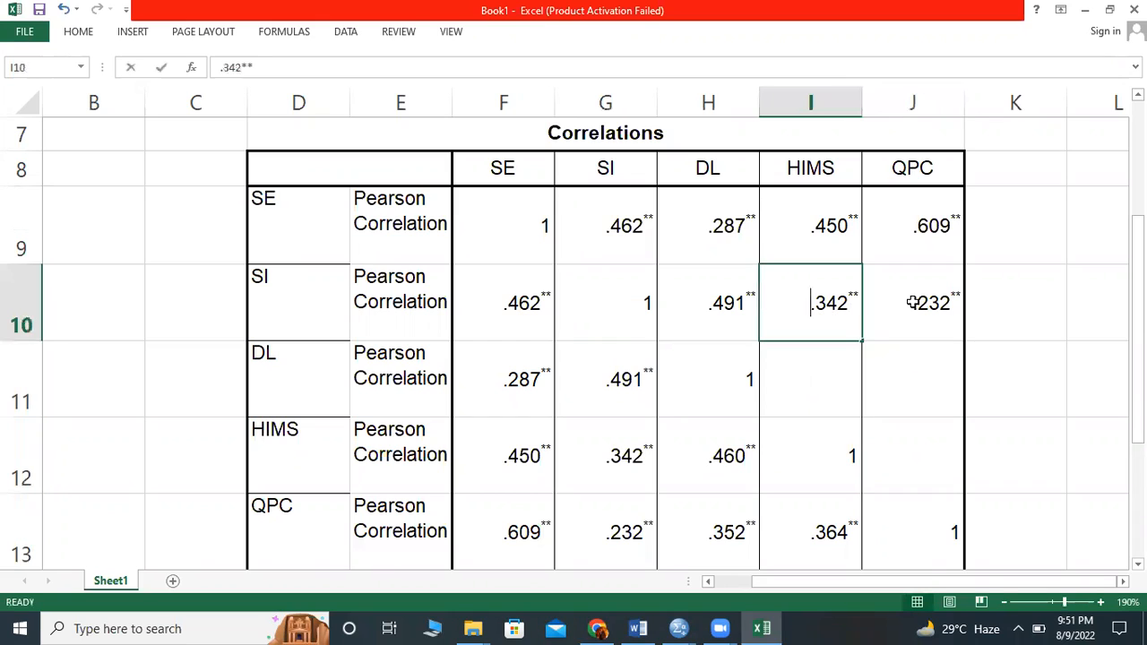
{"action": "key", "text": "BackSpace"}
{"action": "left_click", "coordinate": [912, 303]}
{"action": "key", "text": "BackSpace"}
{"action": "left_click", "coordinate": [891, 226]}
- Clear the remaining SE–HIMS, SE–DL, SI–DL and SE–SI correlations above the table's diagonal
{"action": "key", "text": "BackSpace"}
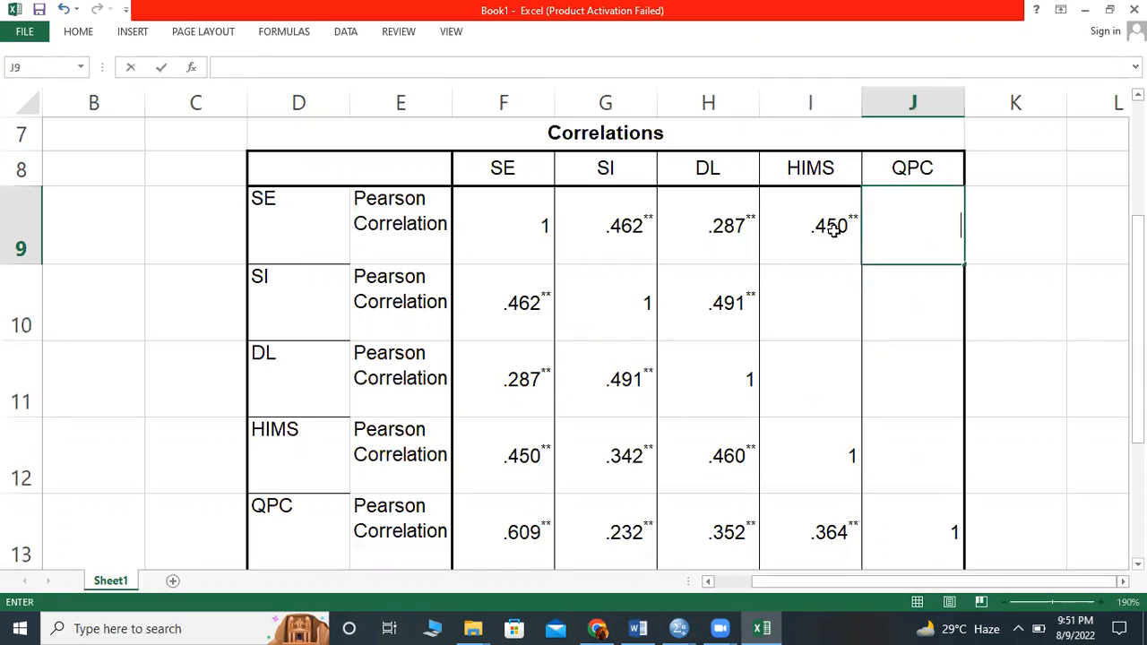
{"action": "key", "text": "Left"}
{"action": "key", "text": "BackSpace"}
{"action": "key", "text": "Left"}
{"action": "key", "text": "BackSpace"}
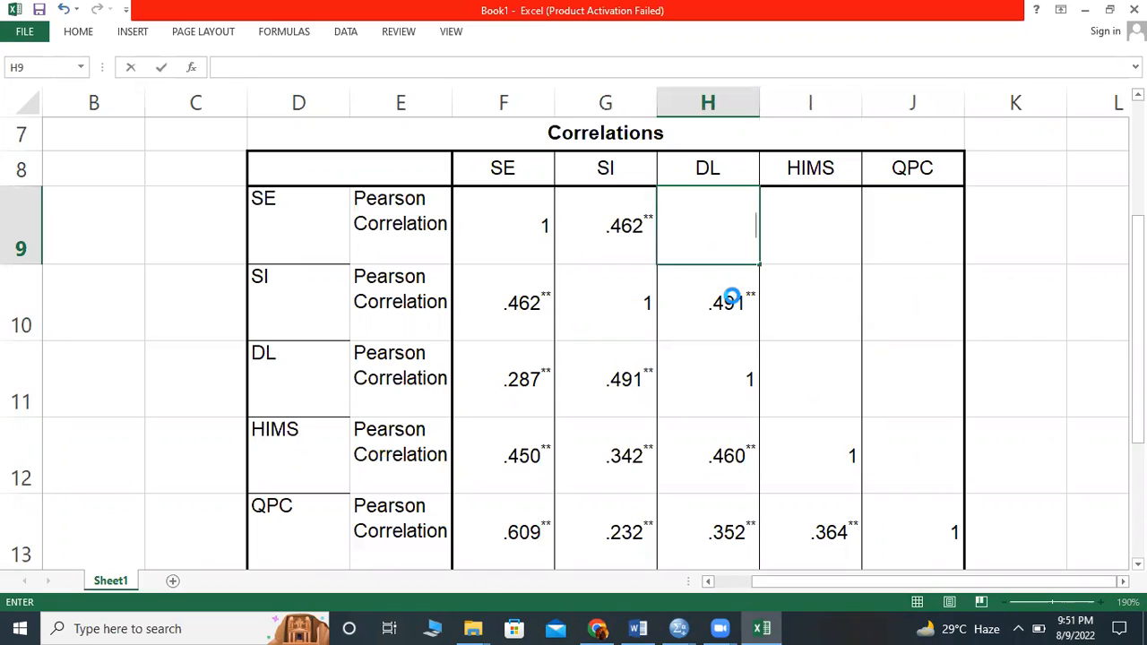
{"action": "key", "text": "Down"}
{"action": "key", "text": "BackSpace"}
{"action": "left_click", "coordinate": [621, 230]}
{"action": "key", "text": "BackSpace"}
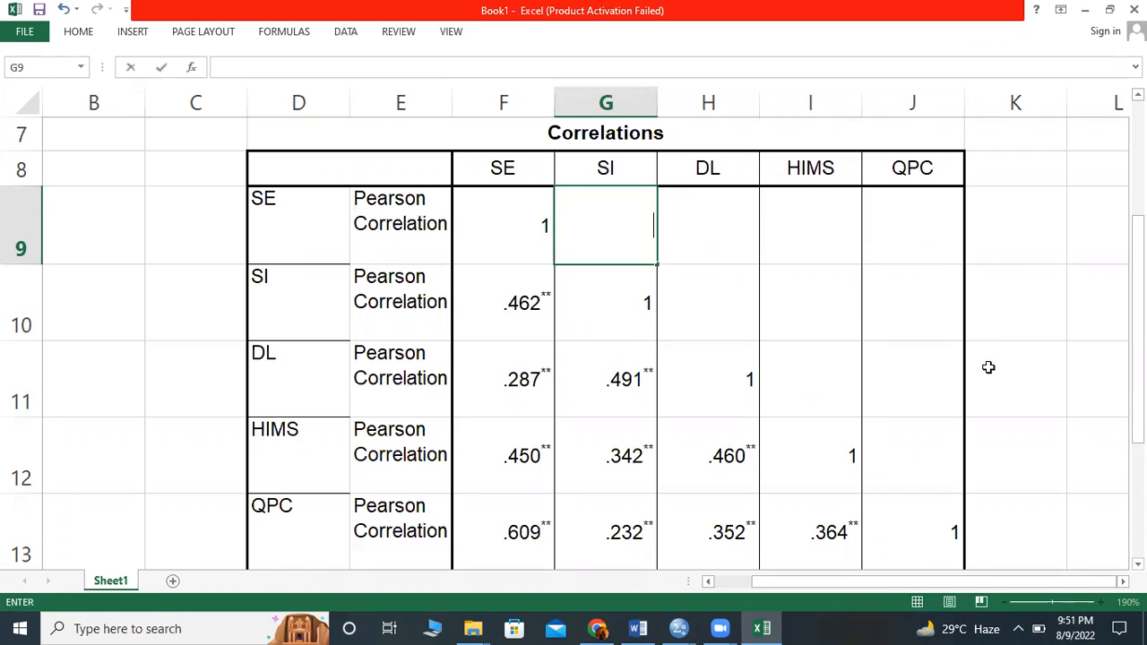
{"action": "scroll", "coordinate": [989, 367], "scroll_direction": "down", "scroll_amount": 1}
{"action": "scroll", "coordinate": [992, 366], "scroll_direction": "down", "scroll_amount": 1}
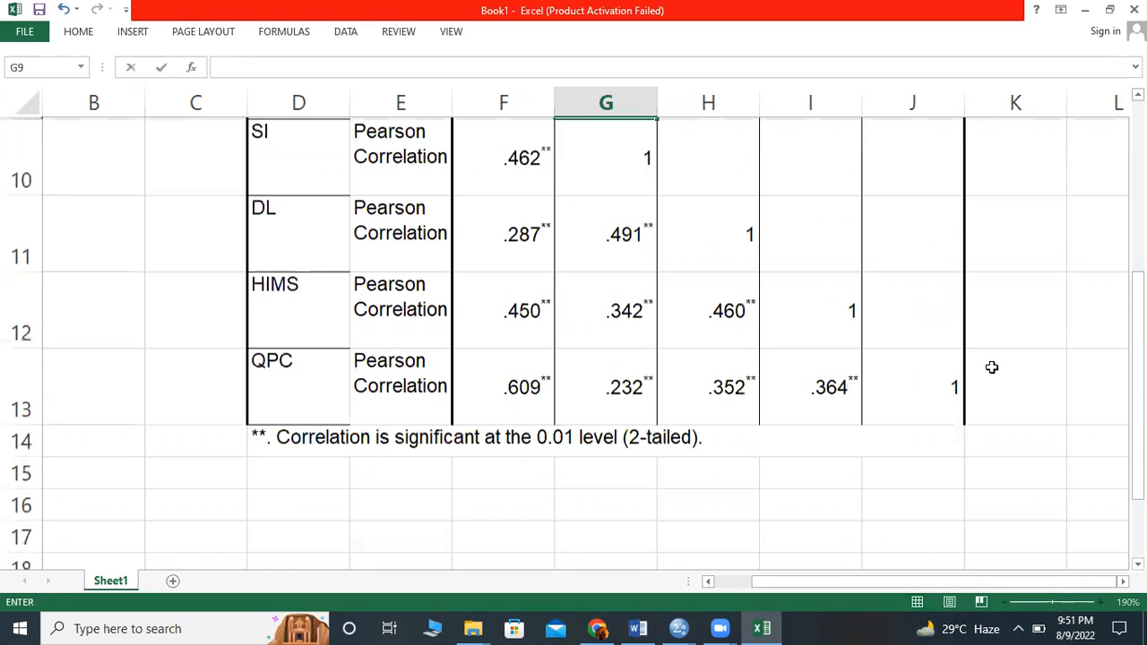
{"action": "scroll", "coordinate": [359, 193], "scroll_direction": "up", "scroll_amount": 3}
{"action": "left_click_drag", "start_coordinate": [359, 170], "coordinate": [812, 515]}
{"action": "scroll", "coordinate": [812, 513], "scroll_direction": "up", "scroll_amount": 3}
{"action": "left_click", "coordinate": [854, 312]}
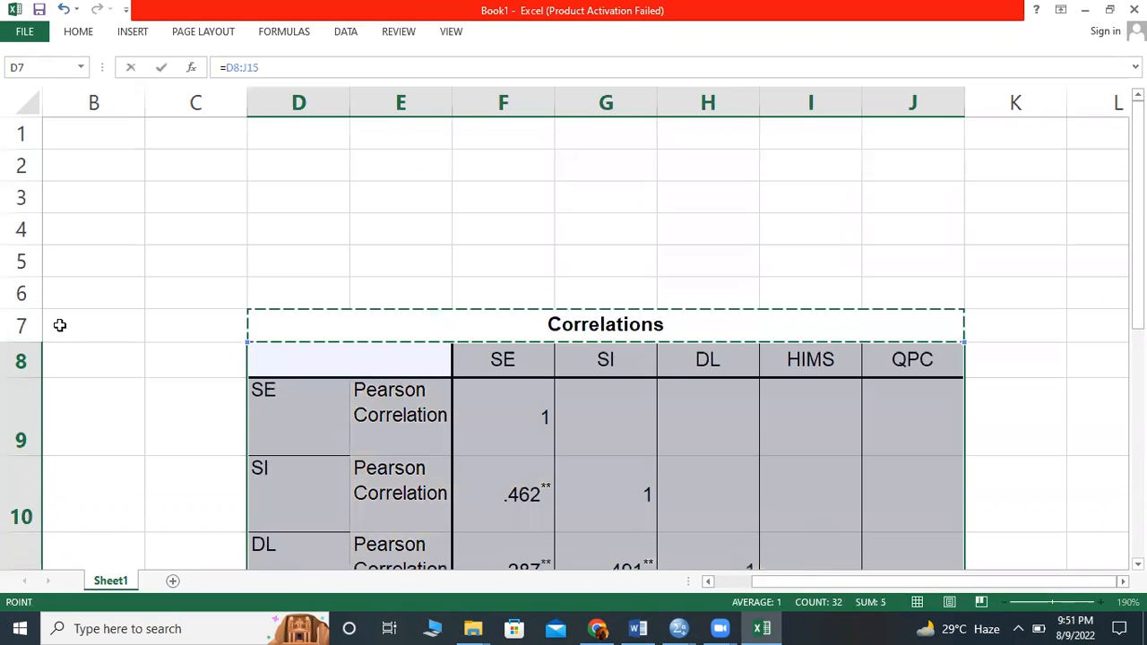
{"action": "left_click", "coordinate": [14, 324]}
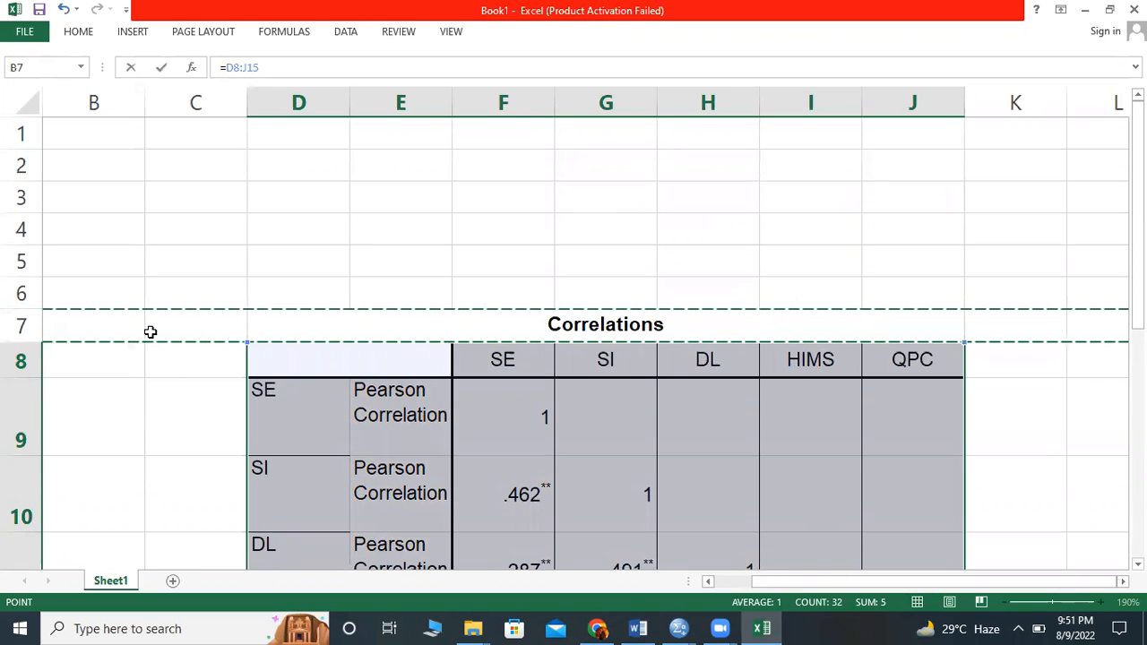
{"action": "left_click", "coordinate": [207, 455]}
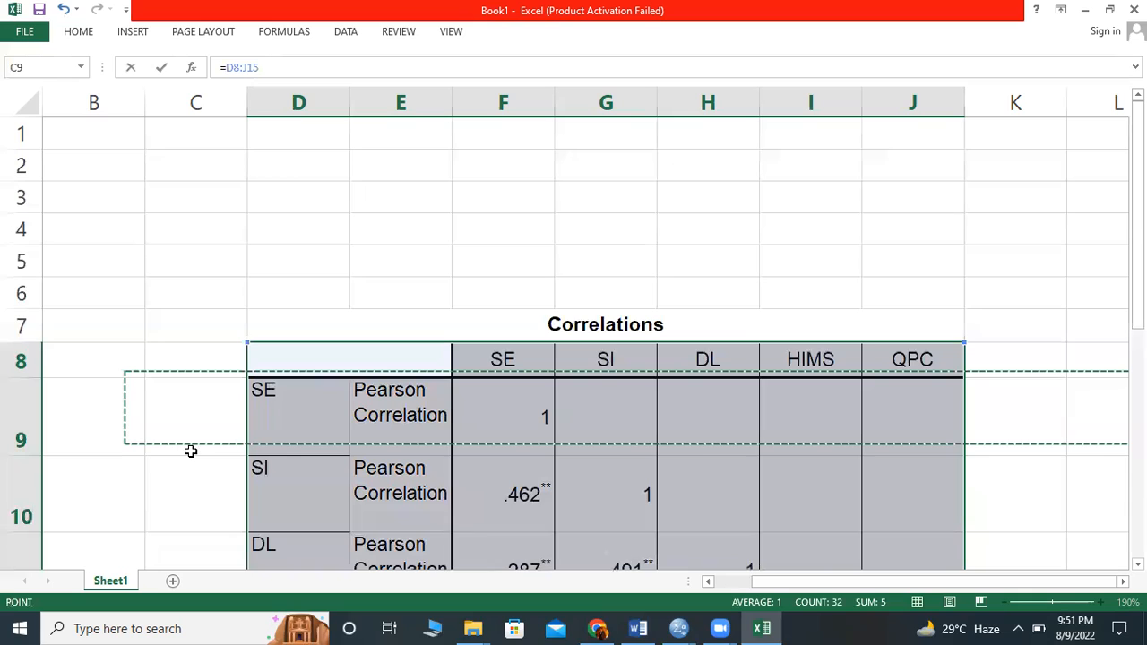
{"action": "left_click", "coordinate": [22, 326]}
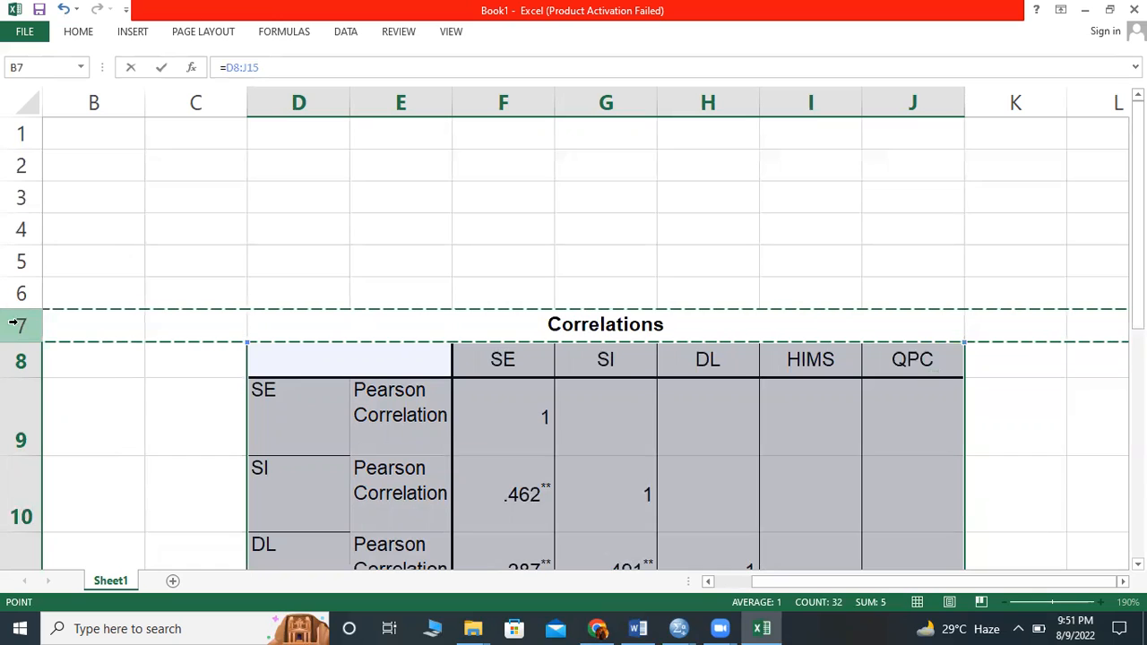
{"action": "left_click", "coordinate": [68, 448]}
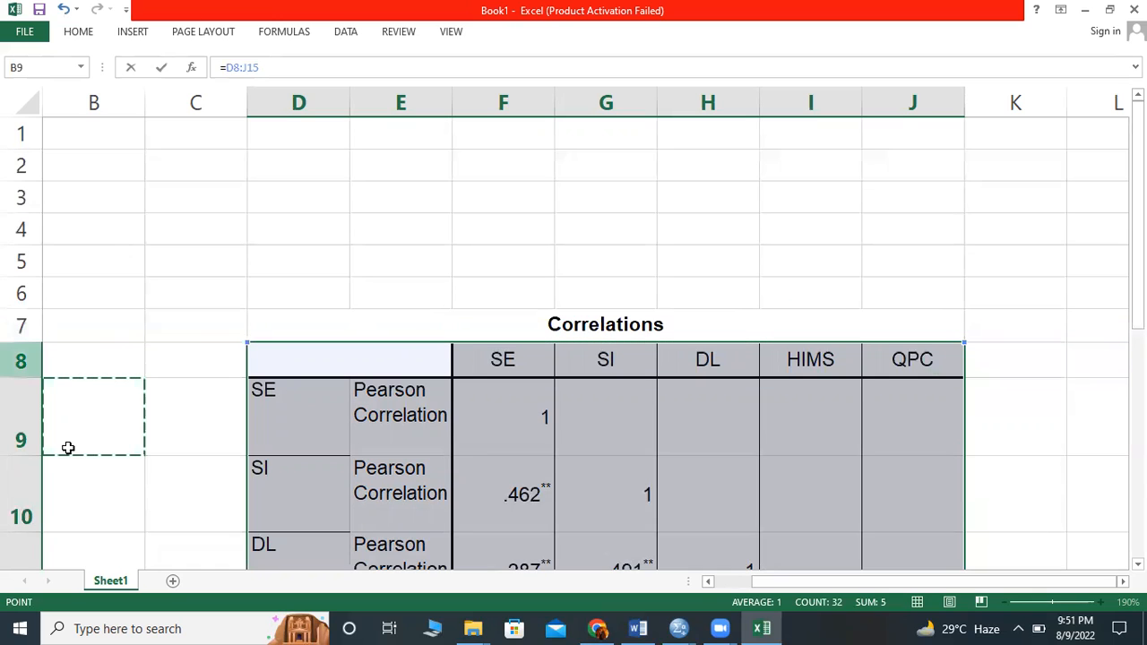
{"action": "left_click", "coordinate": [5, 452]}
{"action": "left_click", "coordinate": [1024, 507]}
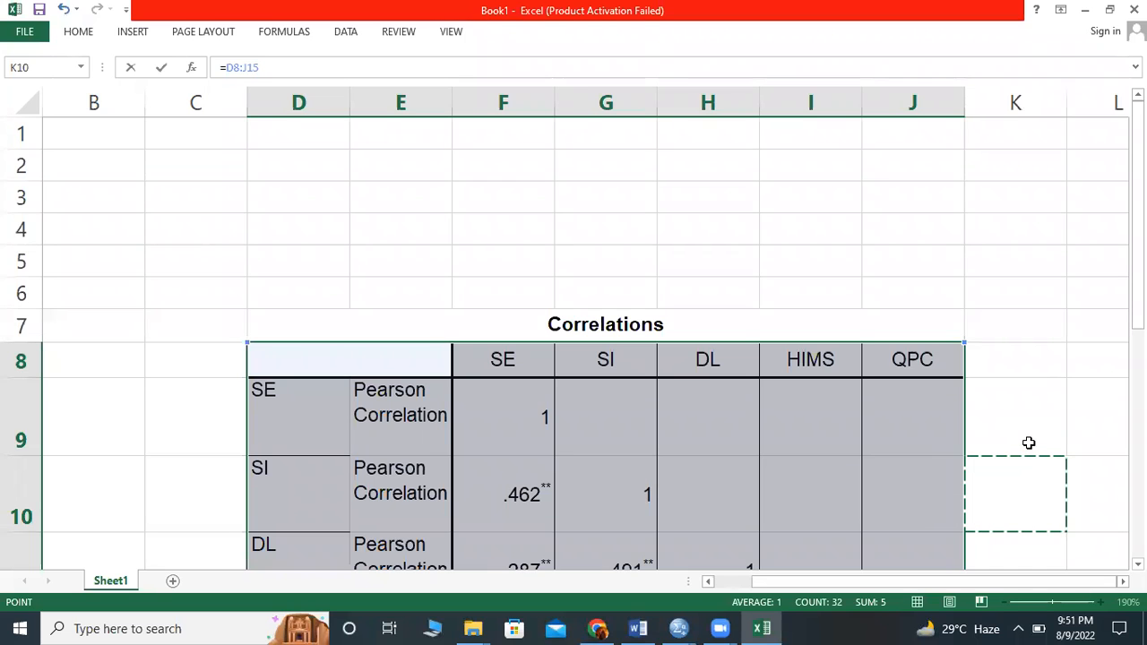
{"action": "key", "text": "Return"}
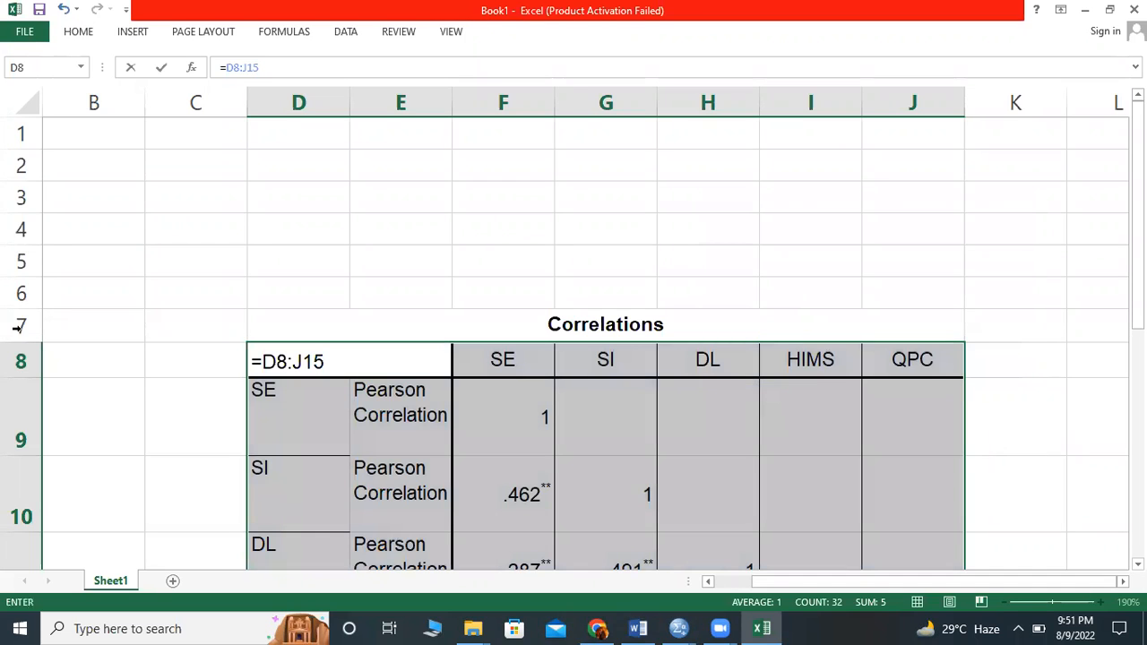
- Delete the whole row holding the Correlations title above the table
{"action": "left_click", "coordinate": [22, 332]}
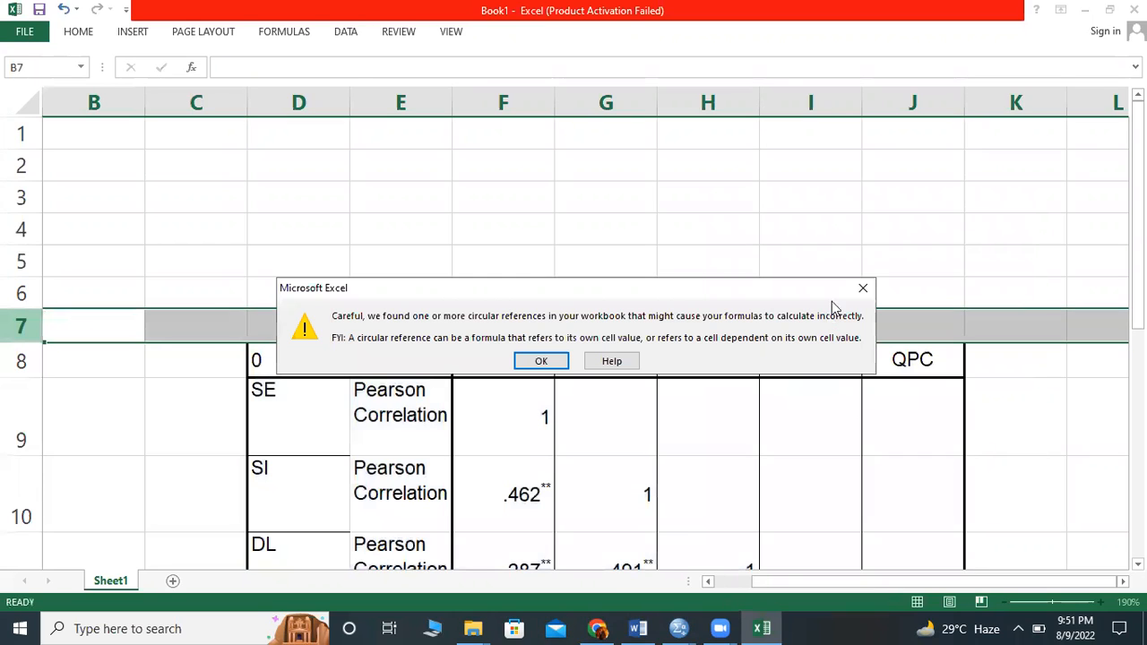
{"action": "key", "text": "Return"}
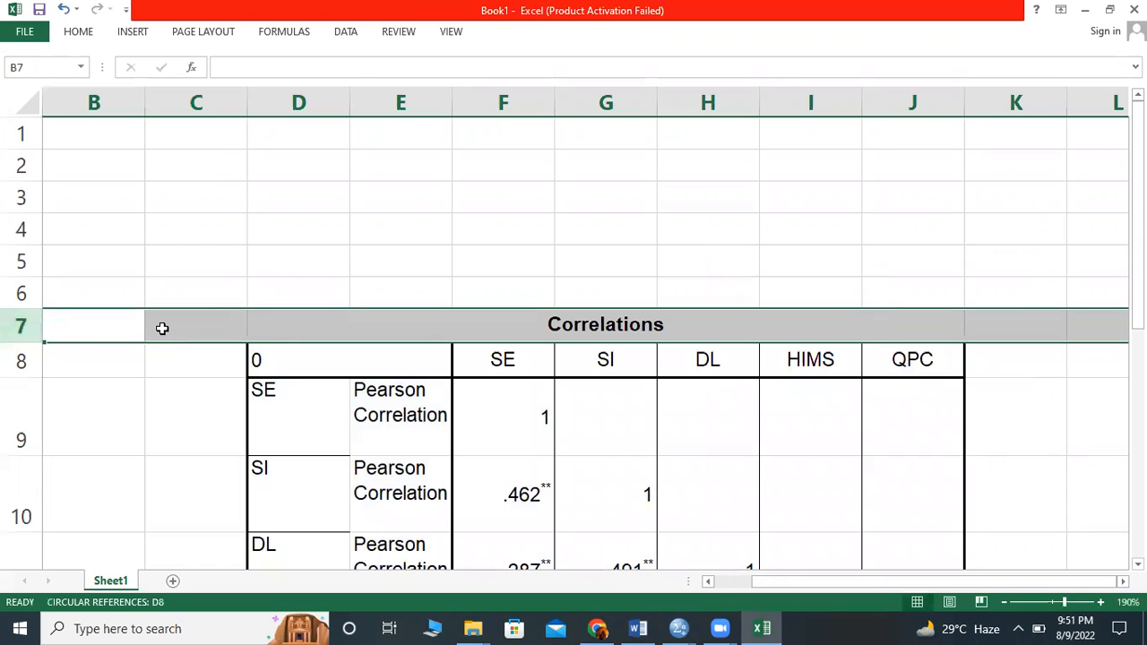
{"action": "right_click", "coordinate": [164, 330]}
{"action": "left_click", "coordinate": [211, 462]}
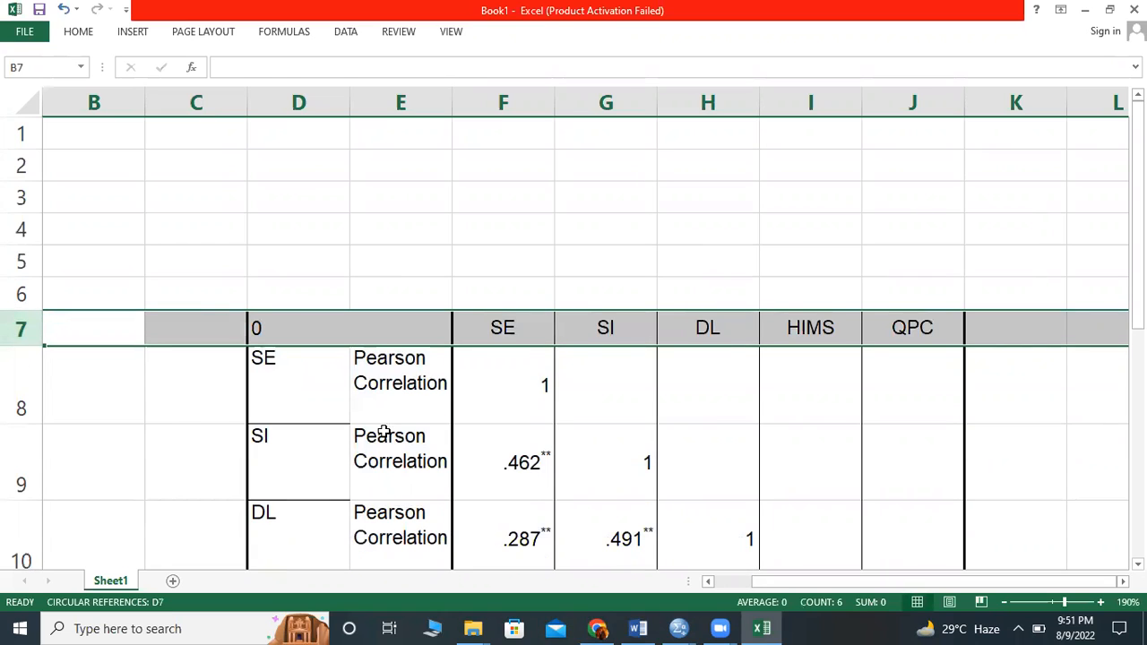
- Clear the stray formula from the table's empty corner cell D7
{"action": "left_click", "coordinate": [197, 395]}
{"action": "left_click", "coordinate": [296, 323]}
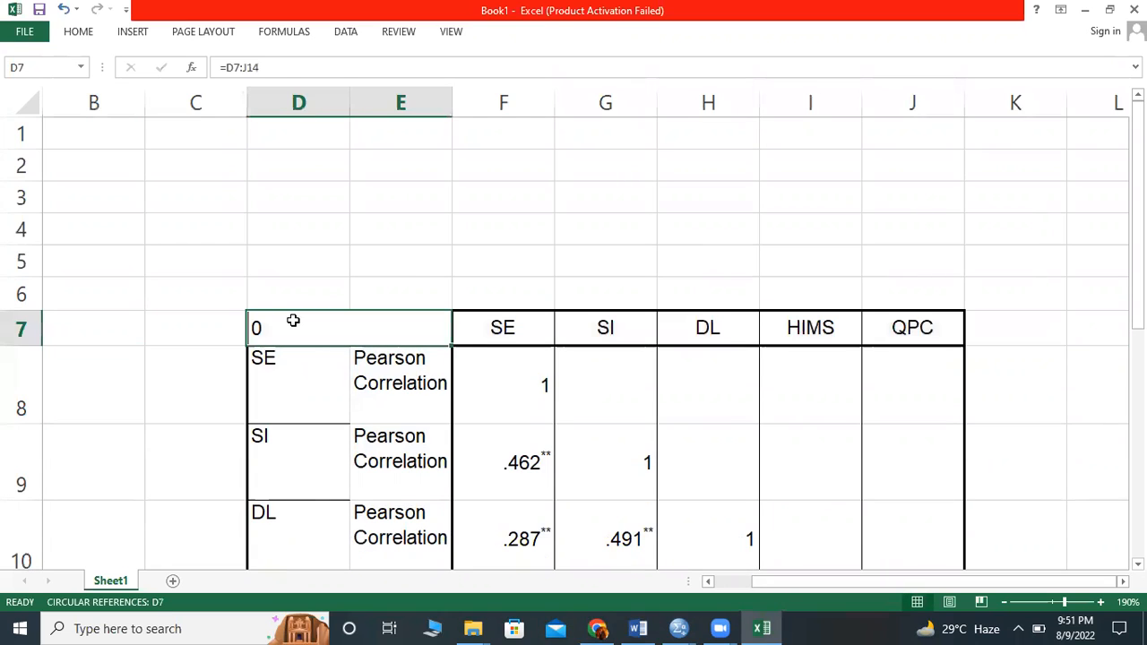
{"action": "key", "text": "BackSpace"}
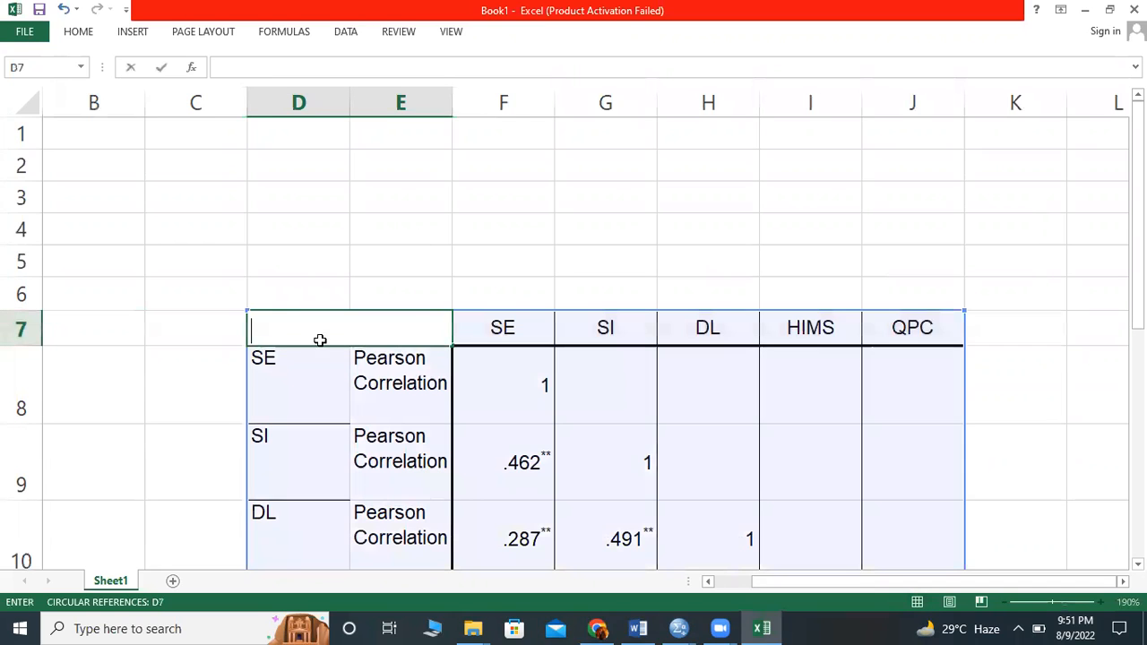
{"action": "left_click", "coordinate": [401, 229]}
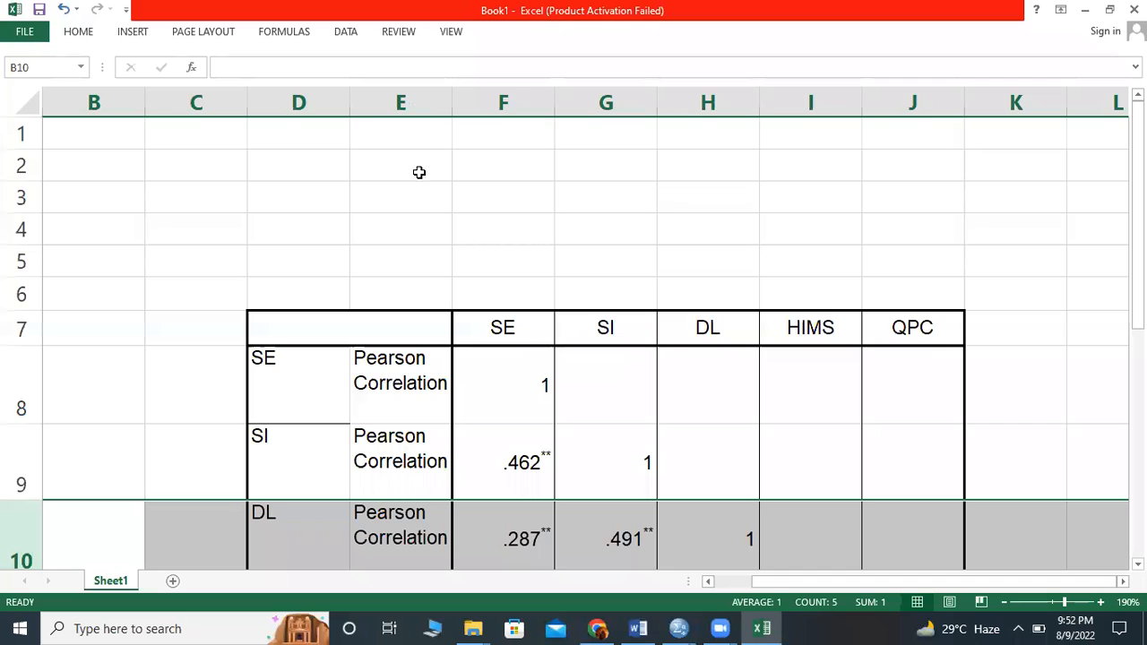
- Delete the whole column E containing the Pearson Correlation labels
{"action": "left_click", "coordinate": [403, 103]}
{"action": "scroll", "coordinate": [431, 437], "scroll_direction": "down", "scroll_amount": 1}
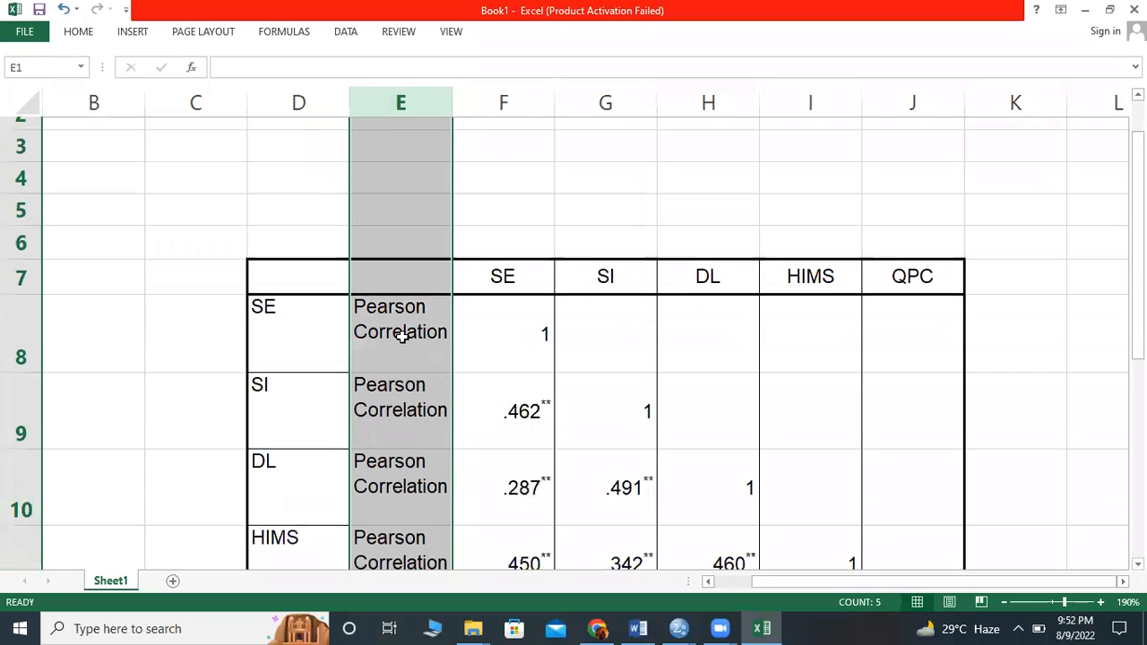
{"action": "scroll", "coordinate": [411, 270], "scroll_direction": "down", "scroll_amount": 3}
{"action": "right_click", "coordinate": [410, 253]}
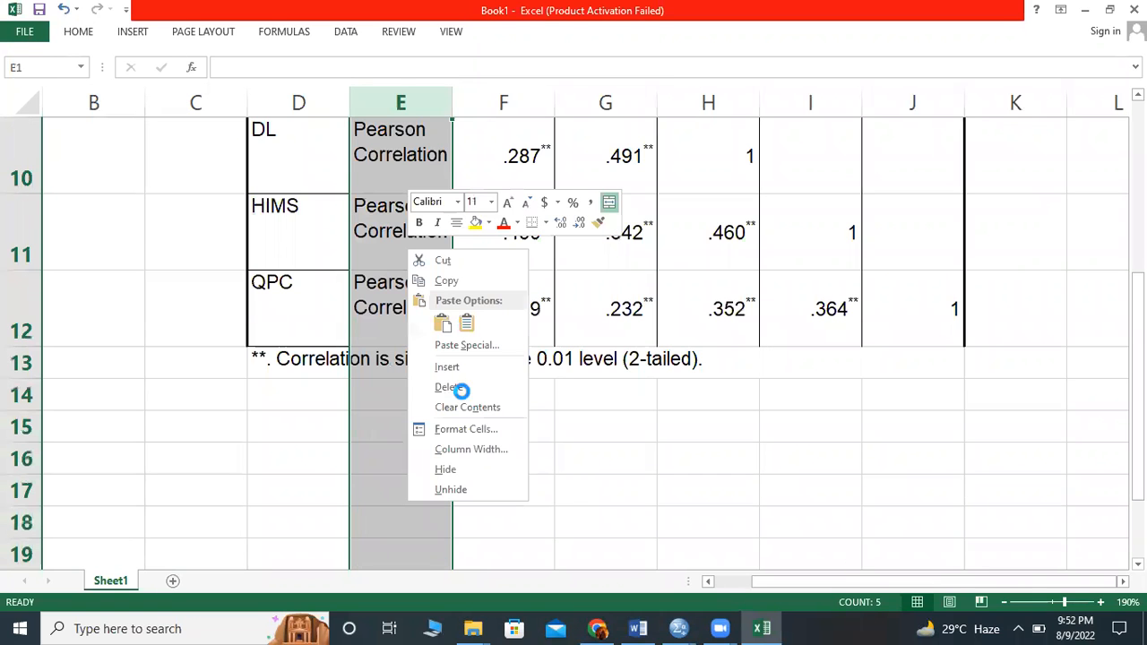
{"action": "left_click", "coordinate": [462, 391]}
{"action": "scroll", "coordinate": [695, 238], "scroll_direction": "up", "scroll_amount": 3}
{"action": "left_click", "coordinate": [695, 237]}
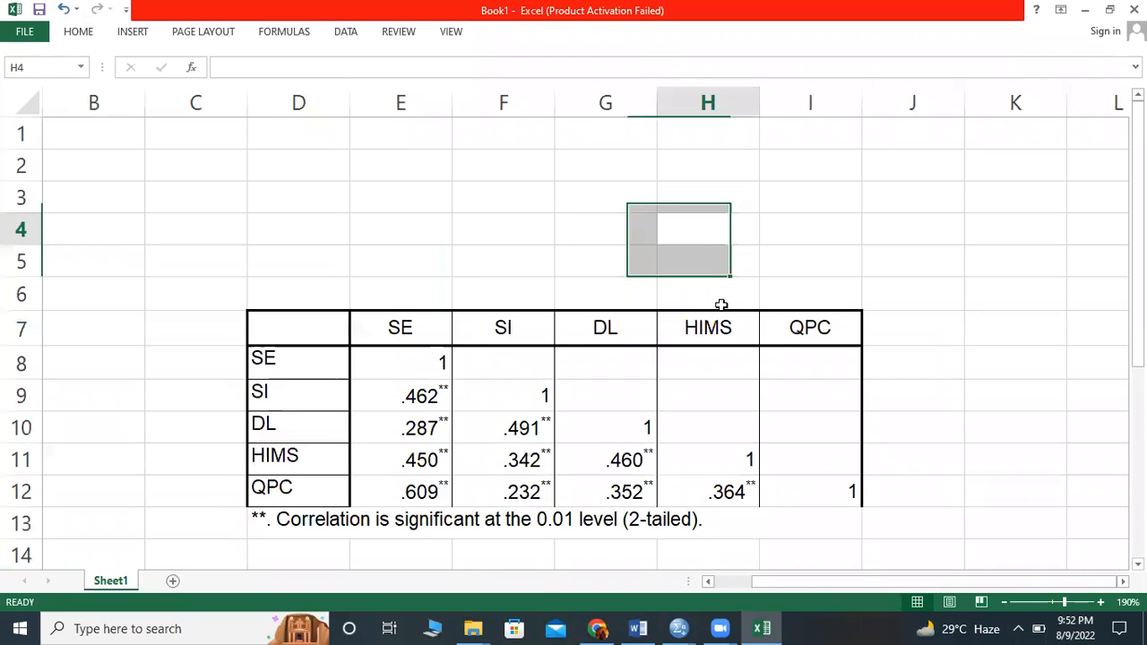
- Copy the lower-triangular correlation table together with its significance note, cells D7 to I13
{"action": "scroll", "coordinate": [573, 339], "scroll_direction": "down", "scroll_amount": 2}
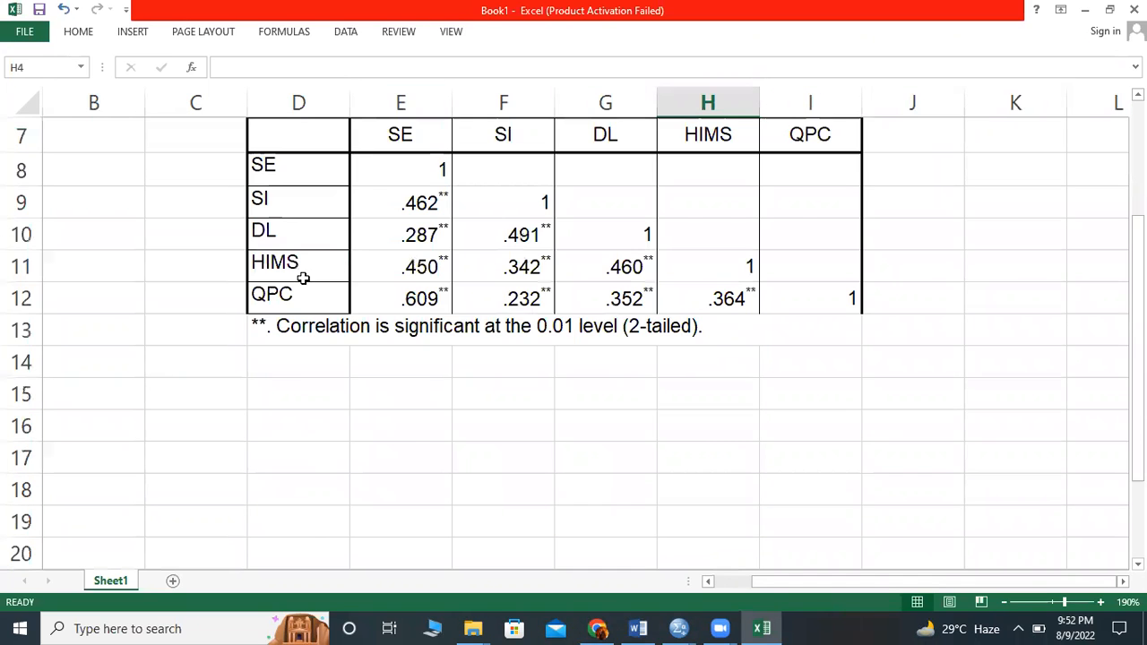
{"action": "scroll", "coordinate": [302, 274], "scroll_direction": "up", "scroll_amount": 1}
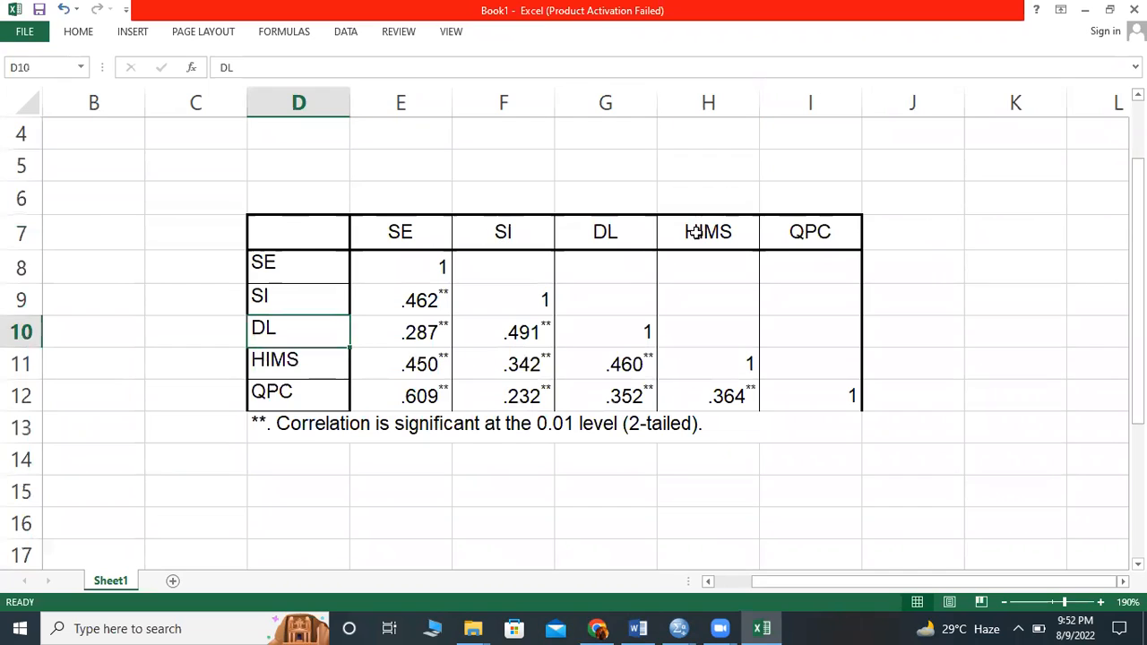
{"action": "left_click", "coordinate": [606, 235]}
{"action": "left_click_drag", "start_coordinate": [289, 234], "coordinate": [826, 406]}
{"action": "left_click_drag", "start_coordinate": [738, 347], "coordinate": [737, 347]}
{"action": "right_click", "coordinate": [737, 347]}
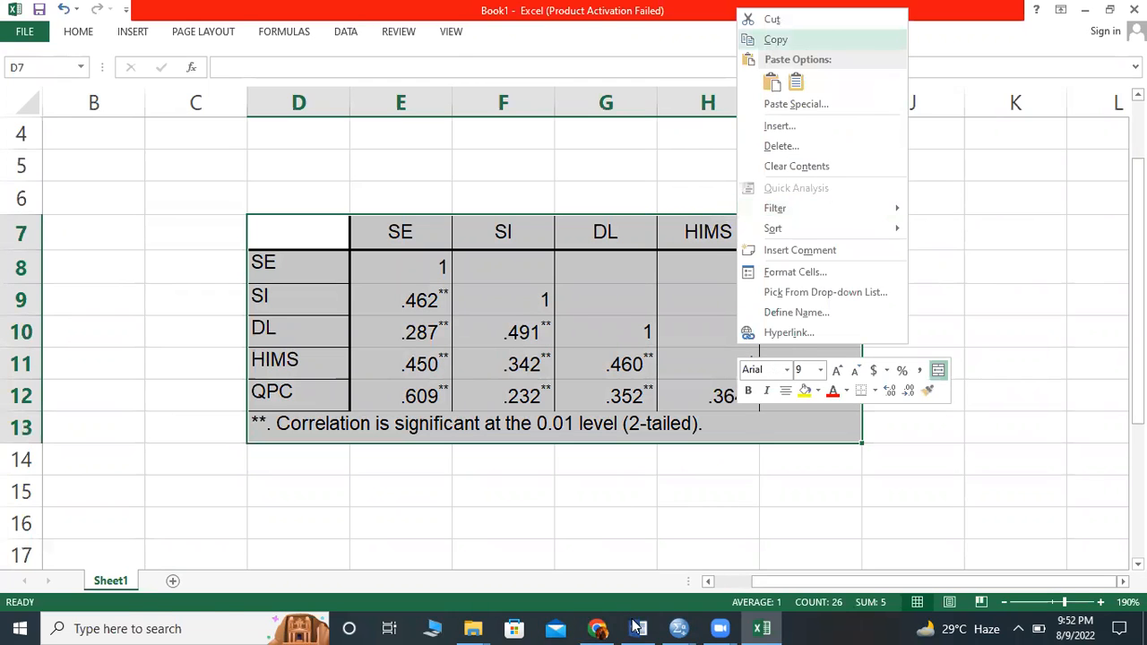
{"action": "left_click", "coordinate": [773, 41]}
- Switch to Word and paste the copied correlation table as text only into a new blank document
{"action": "key", "text": "alt+Tab"}
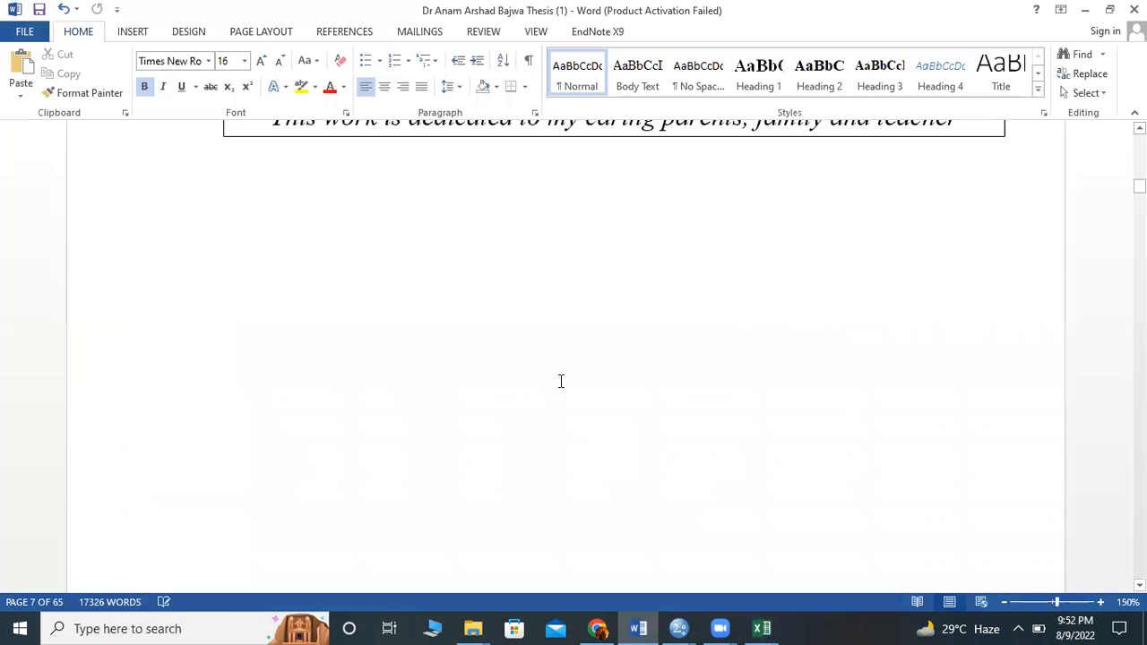
{"action": "scroll", "coordinate": [562, 382], "scroll_direction": "up", "scroll_amount": 1}
{"action": "scroll", "coordinate": [556, 389], "scroll_direction": "up", "scroll_amount": 1}
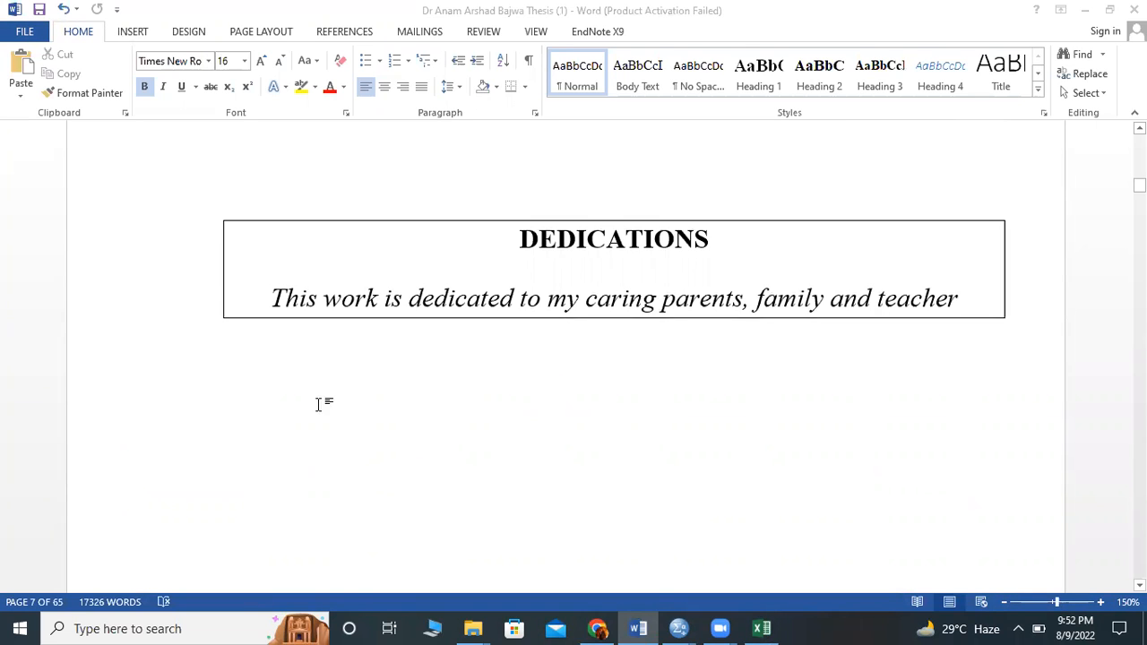
{"action": "right_click", "coordinate": [458, 194]}
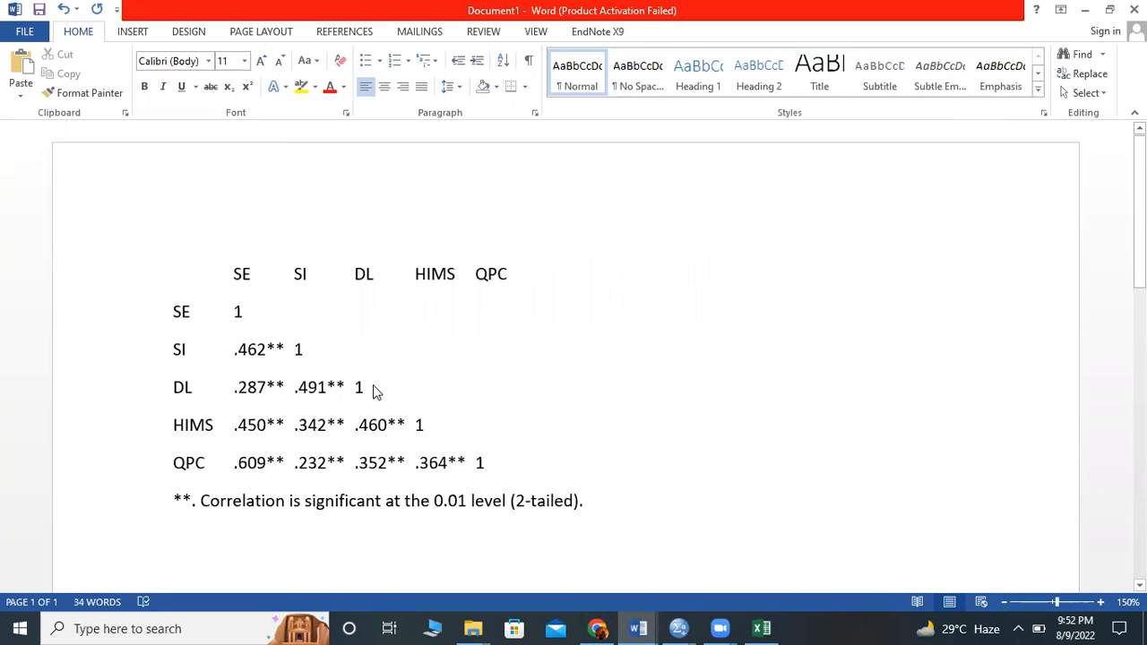
- Convert all the pasted correlation text into a bordered six-column table
{"action": "key", "text": "ctrl+a"}
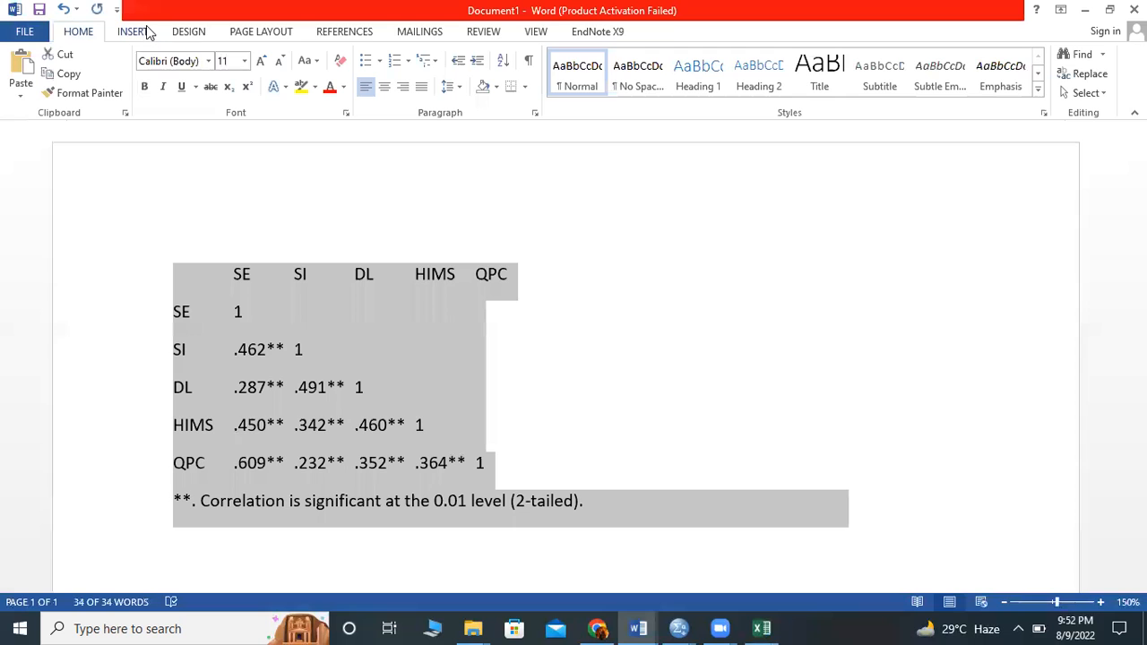
{"action": "left_click", "coordinate": [120, 94]}
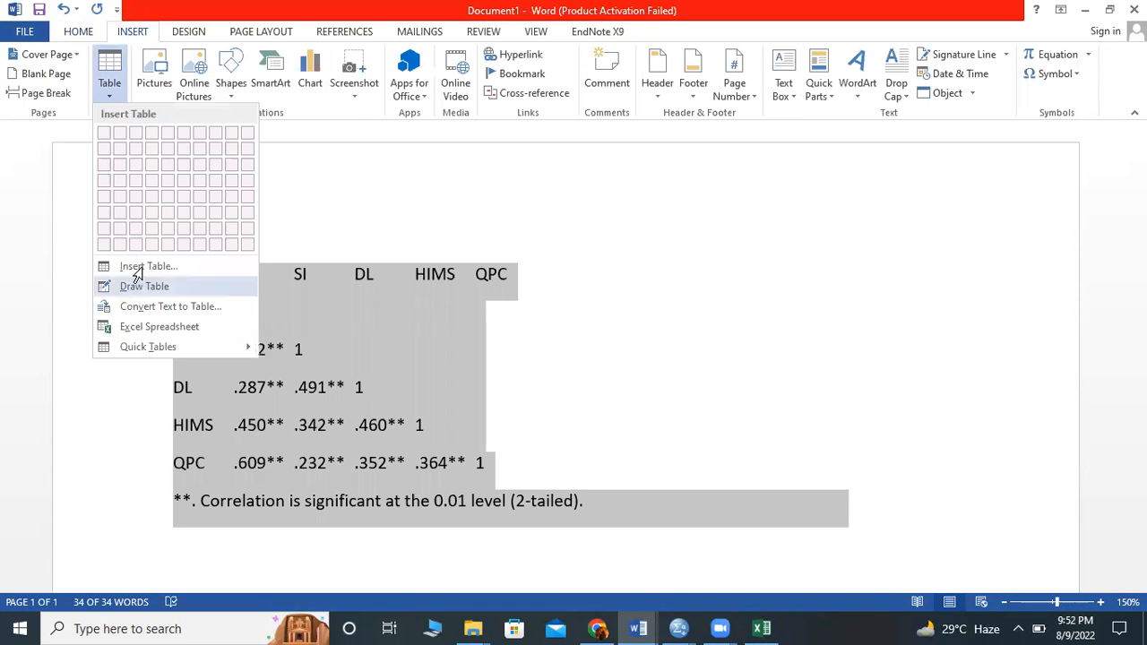
{"action": "left_click", "coordinate": [134, 269]}
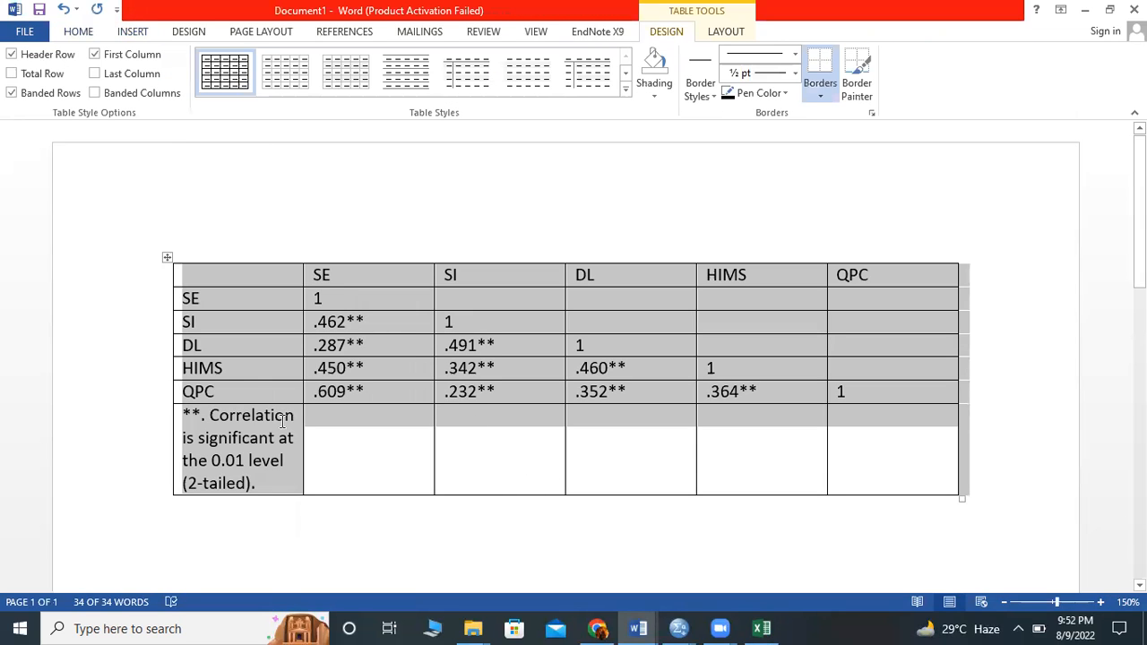
- Cut the significance note out of the table's last row and delete the emptied row
{"action": "left_click", "coordinate": [217, 408]}
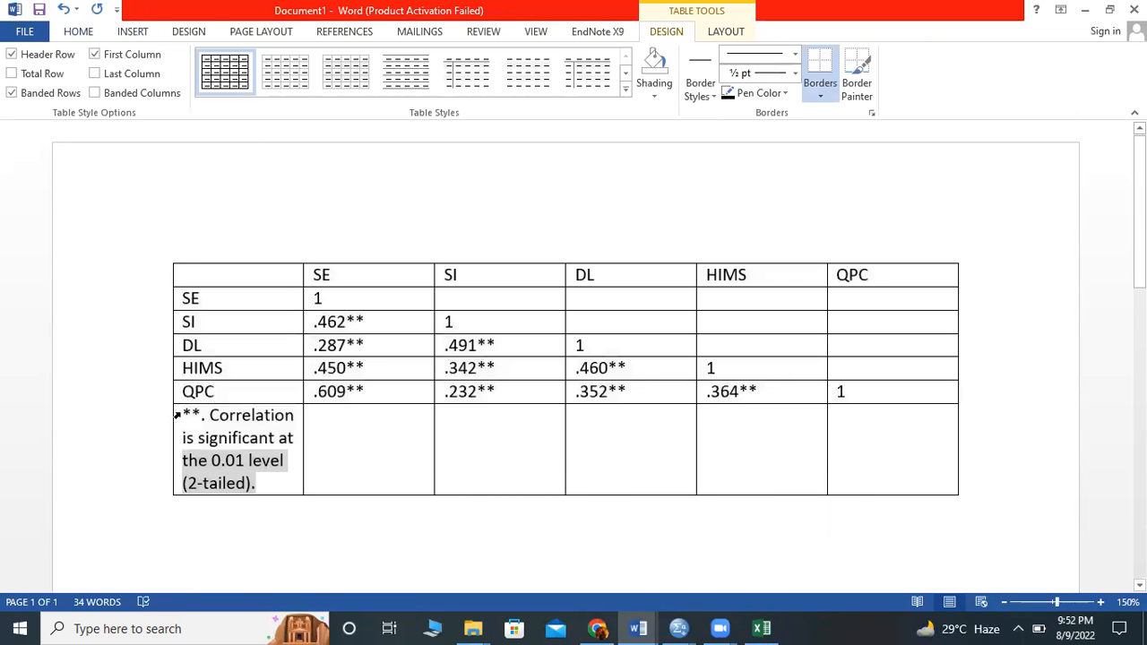
{"action": "left_click", "coordinate": [177, 412]}
{"action": "key", "text": "ctrl+c"}
{"action": "key", "text": "Delete"}
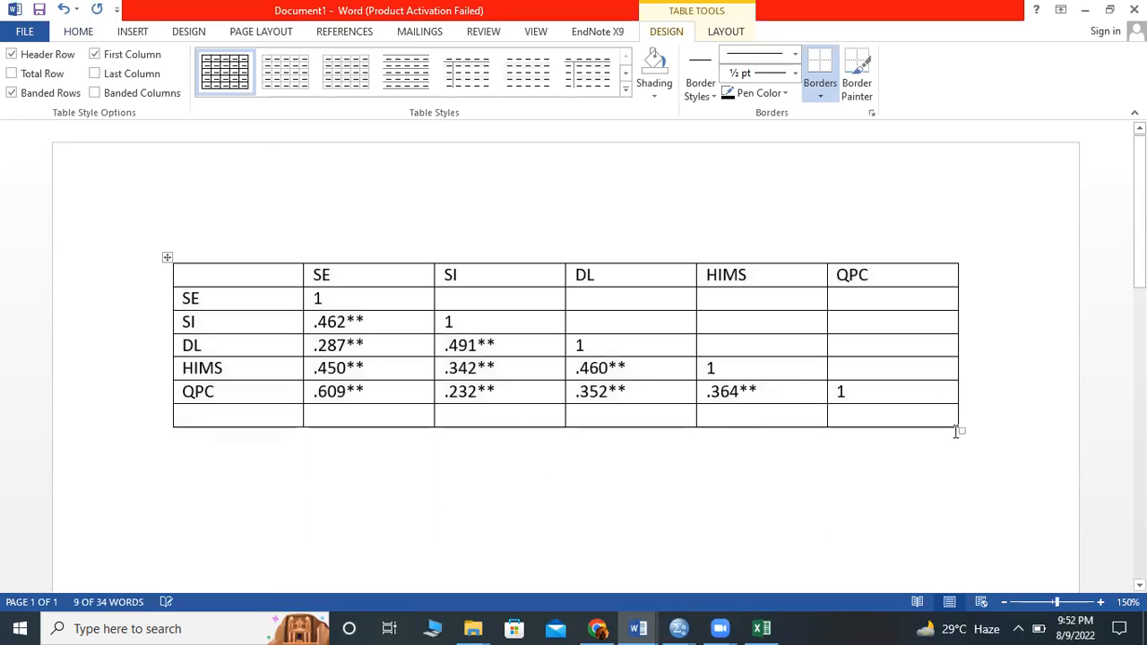
{"action": "left_click", "coordinate": [173, 422]}
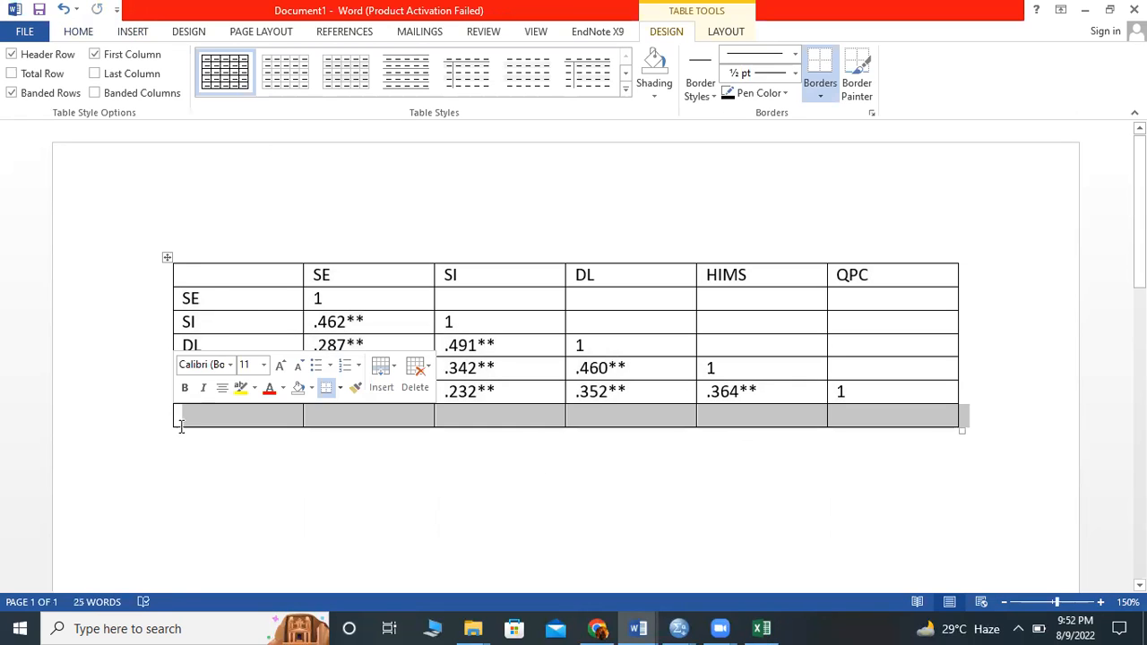
{"action": "key", "text": "BackSpace"}
- Paste the significance note as a plain text line directly below the table
{"action": "left_click", "coordinate": [190, 433]}
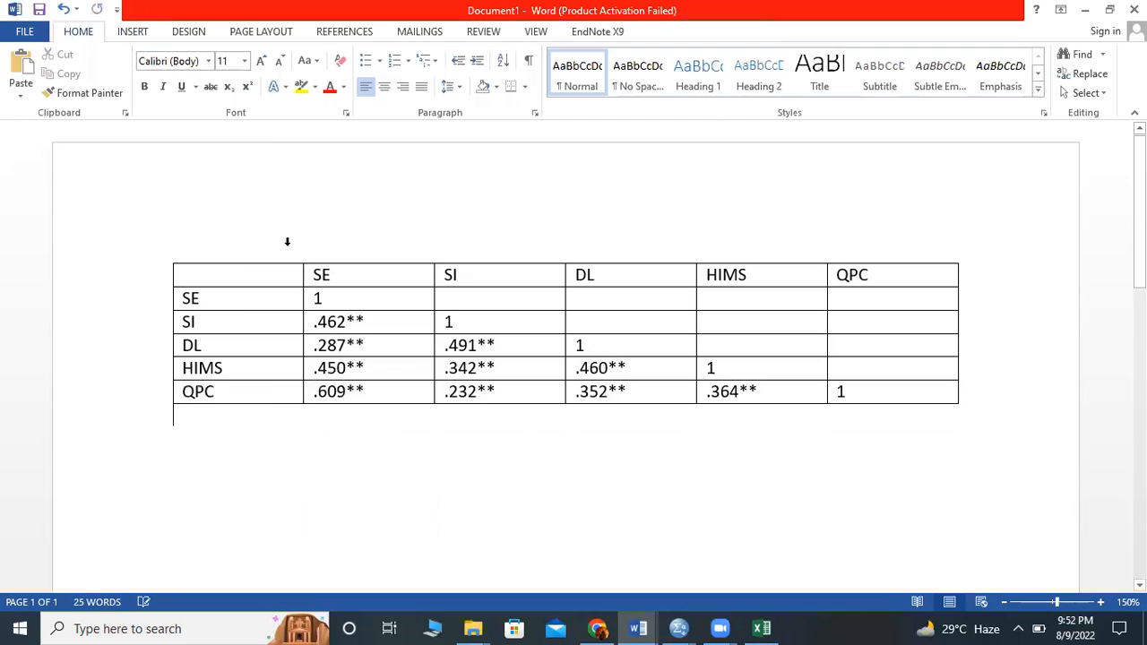
{"action": "right_click", "coordinate": [191, 433]}
{"action": "key", "text": "ctrl+v"}
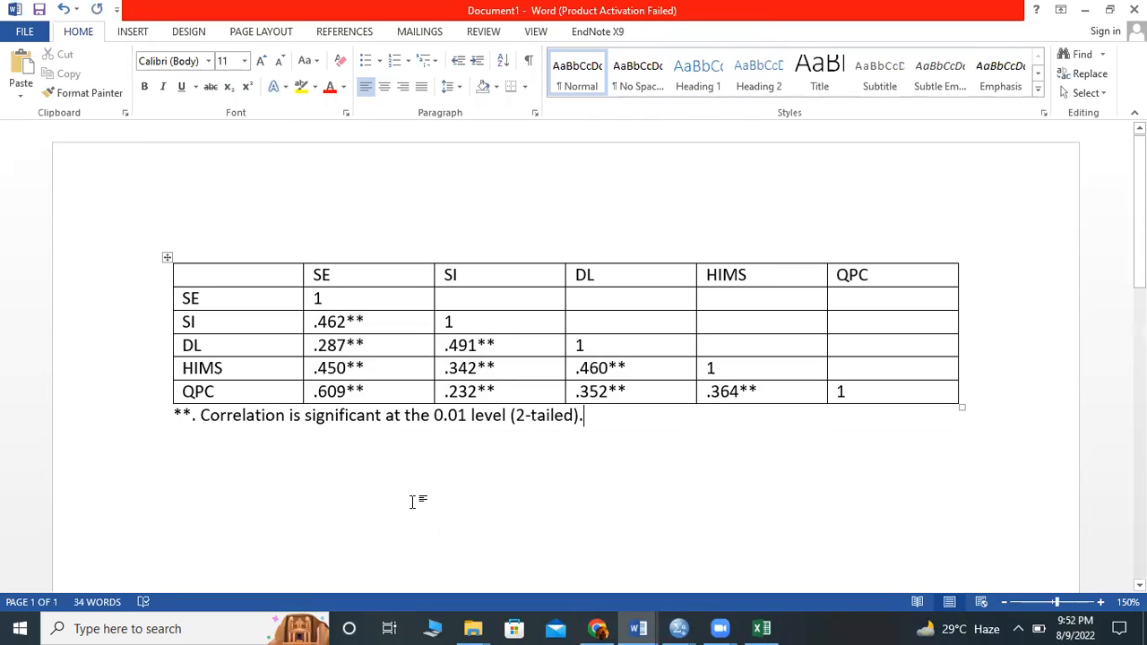
- Set the whole table to Times New Roman, size 12, and increase its line spacing
{"action": "scroll", "coordinate": [349, 374], "scroll_direction": "up", "scroll_amount": 4, "text": "ctrl"}
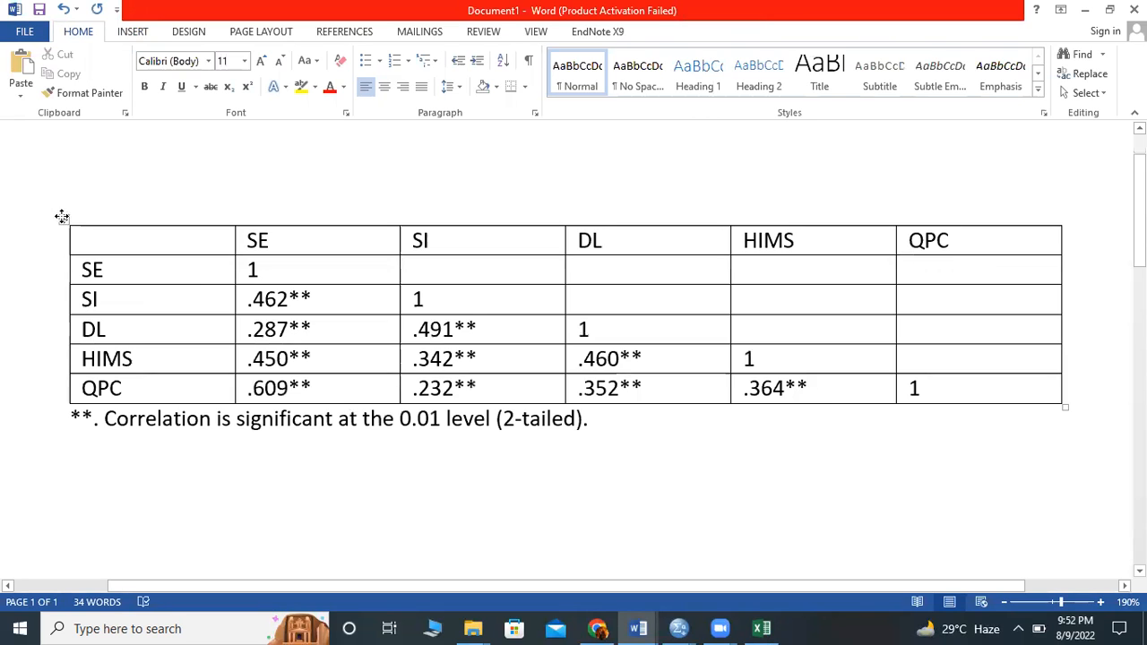
{"action": "left_click", "coordinate": [61, 217]}
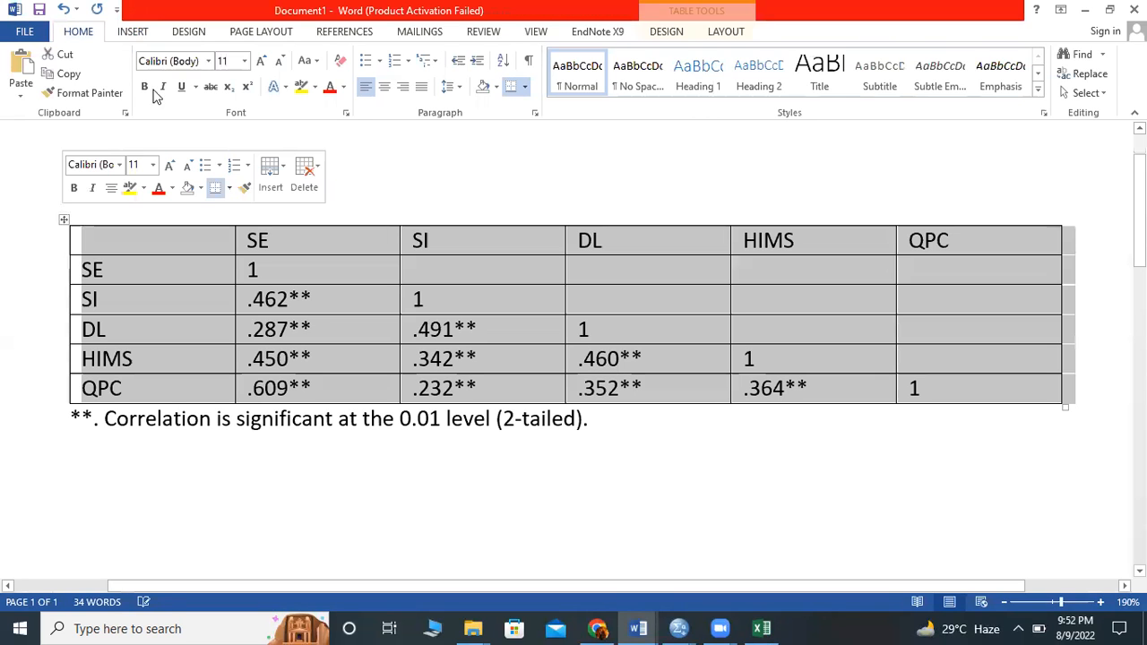
{"action": "left_click", "coordinate": [208, 61]}
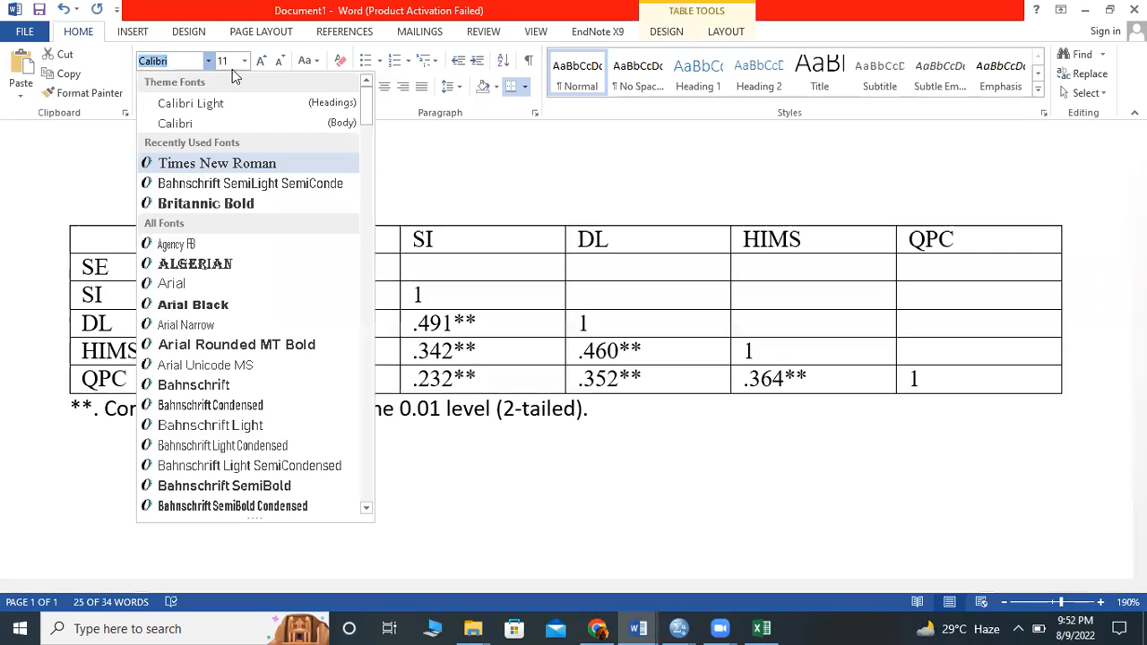
{"action": "left_click", "coordinate": [217, 164]}
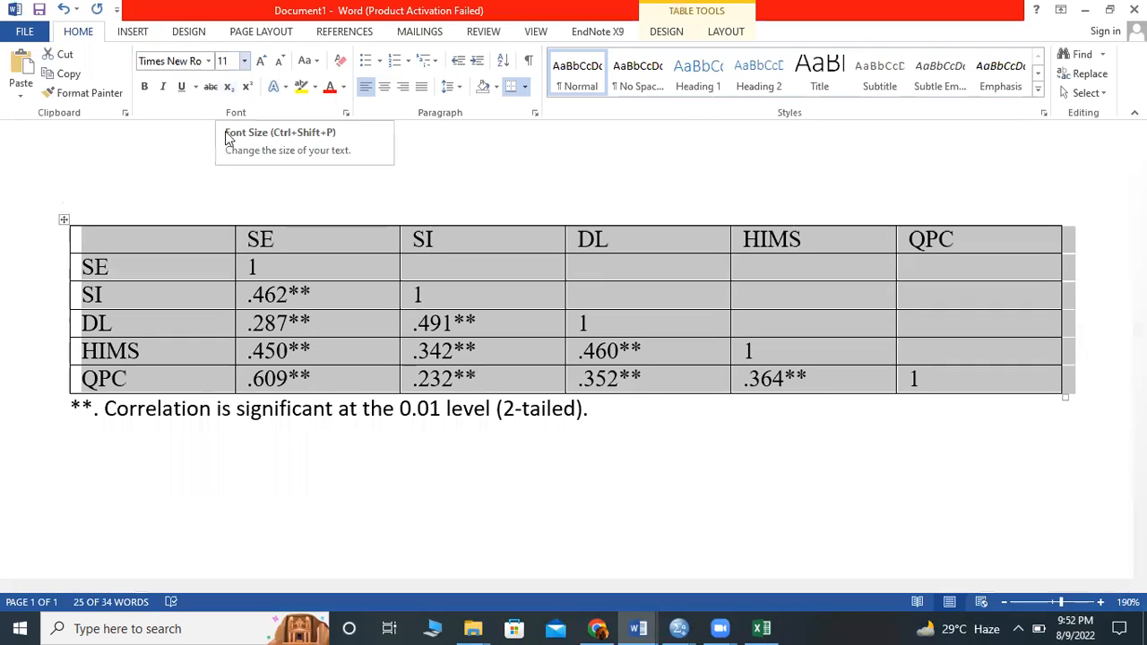
{"action": "left_click", "coordinate": [244, 61]}
{"action": "left_click", "coordinate": [263, 64]}
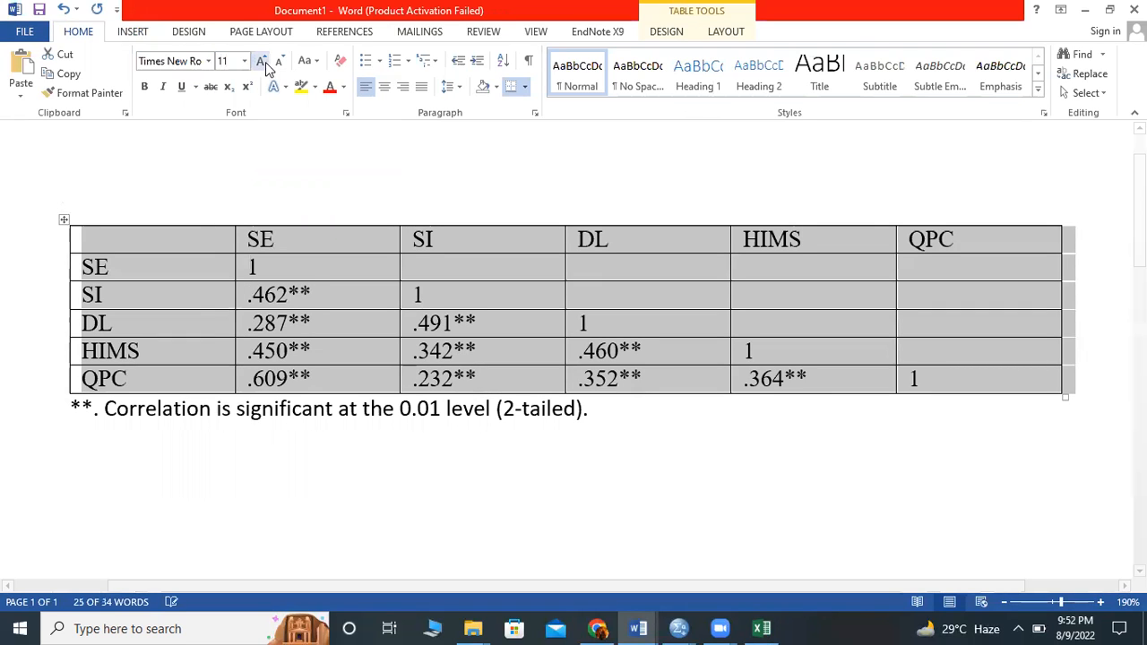
{"action": "left_click", "coordinate": [262, 63]}
{"action": "left_click", "coordinate": [452, 87]}
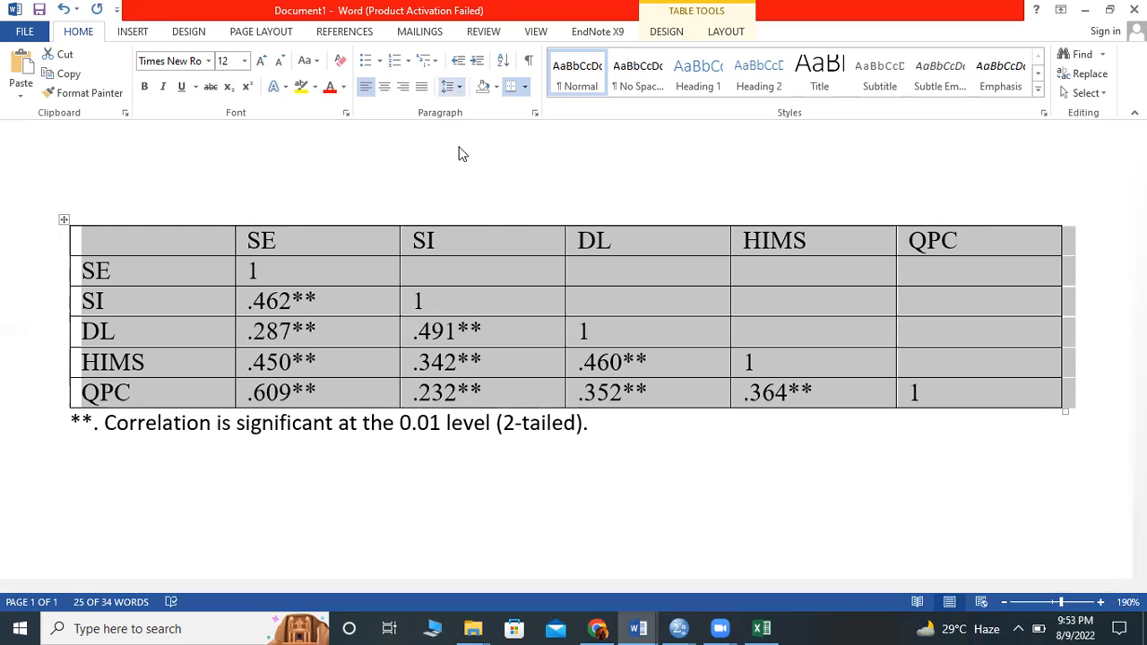
{"action": "key", "text": "Return"}
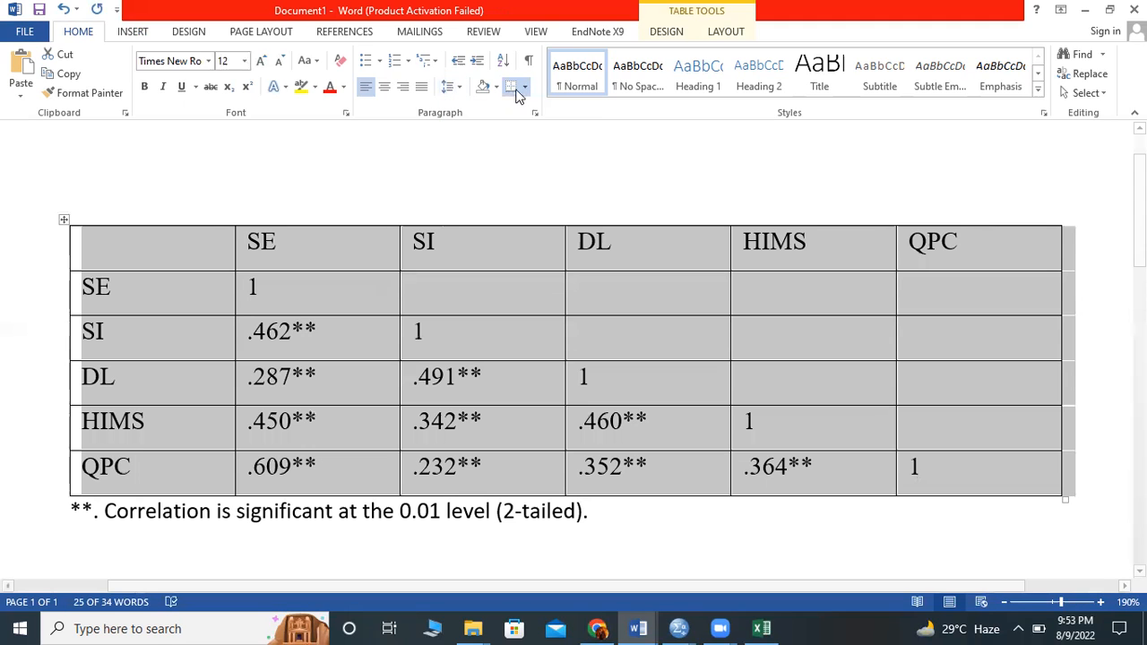
- Remove all borders from the table and add only a bottom and a top border around the whole matrix
{"action": "left_click", "coordinate": [525, 90]}
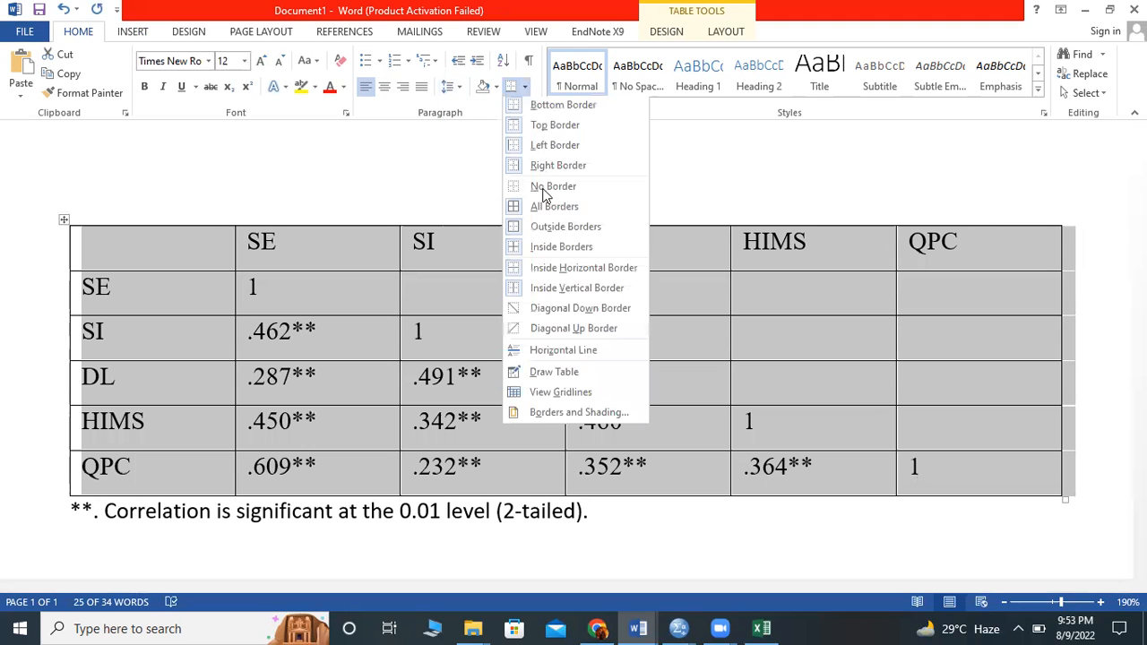
{"action": "left_click", "coordinate": [547, 107]}
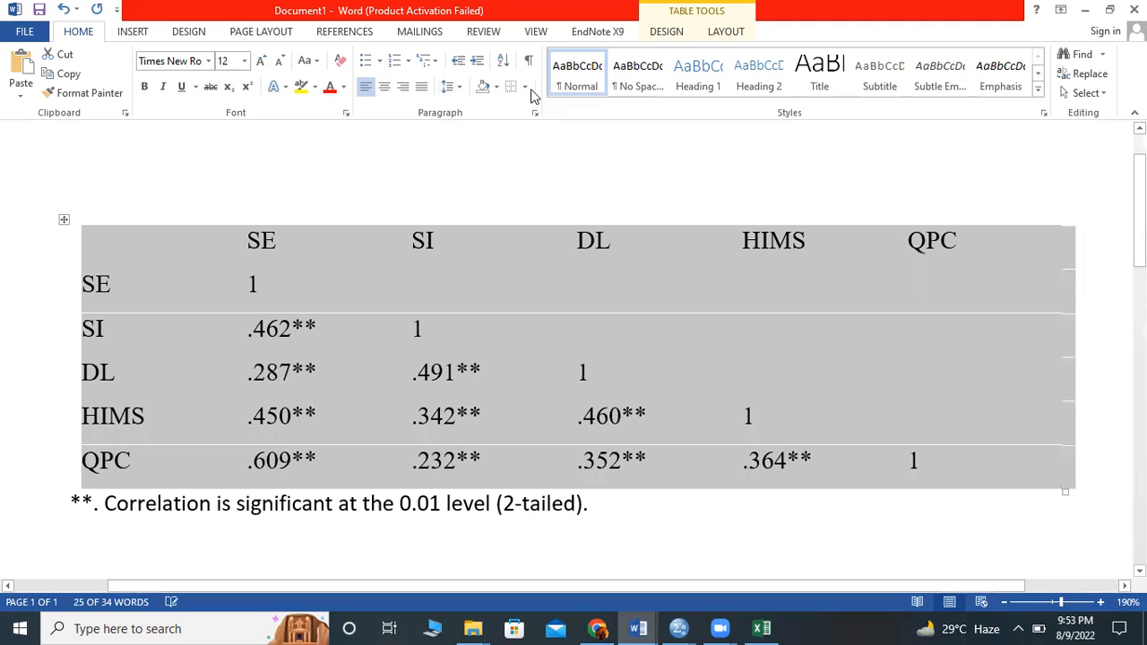
{"action": "left_click", "coordinate": [526, 90]}
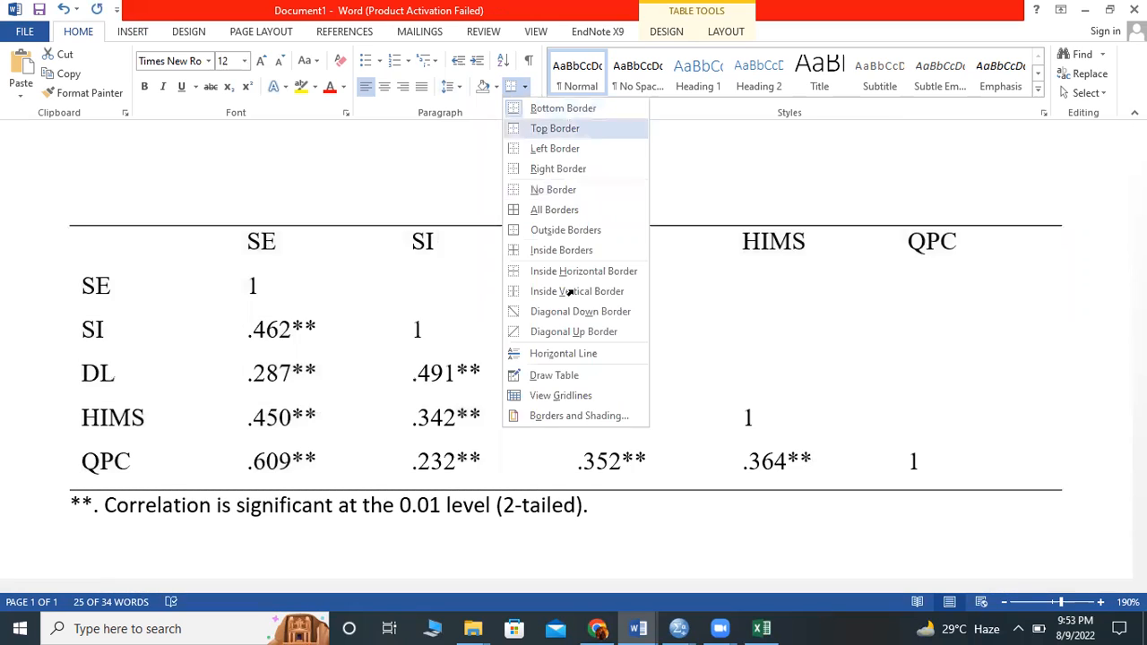
{"action": "left_click", "coordinate": [559, 128]}
{"action": "left_click", "coordinate": [569, 292]}
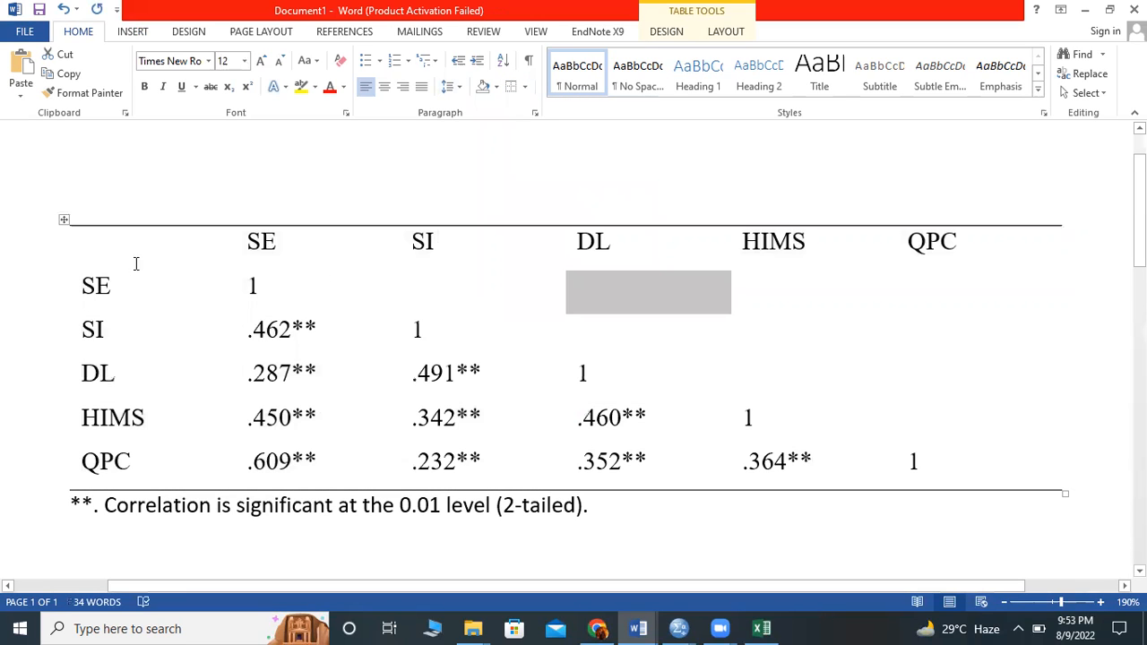
- Give the header row a bottom and a top border and make its variable names bold
{"action": "left_click_drag", "start_coordinate": [136, 263], "coordinate": [134, 257]}
{"action": "left_click", "coordinate": [520, 89]}
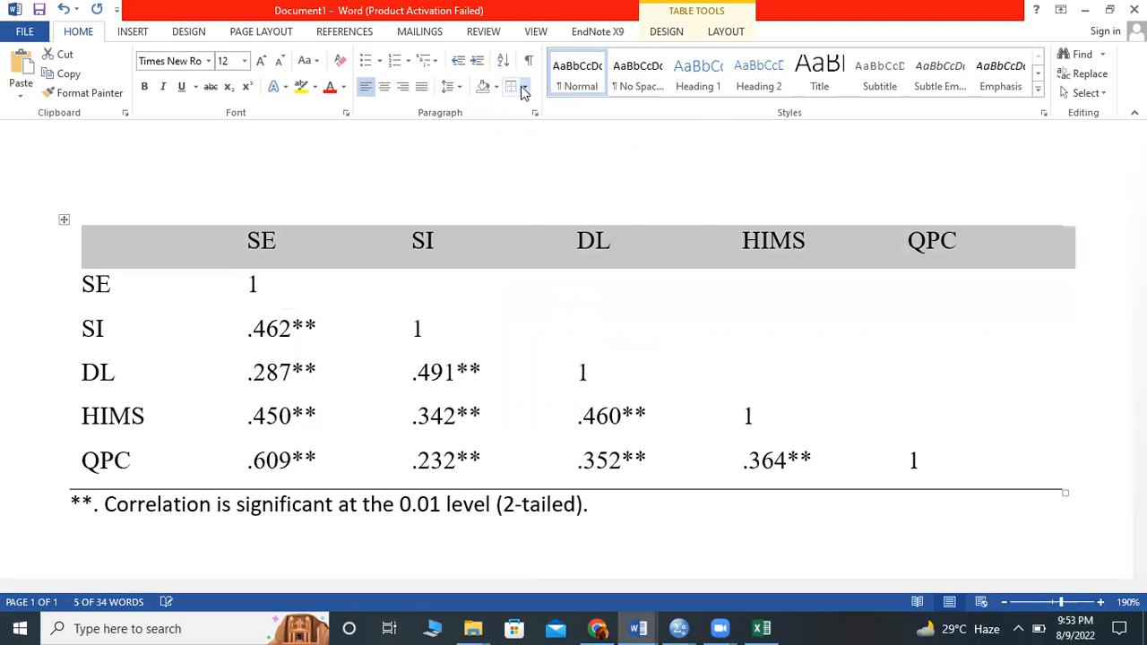
{"action": "left_click", "coordinate": [525, 93]}
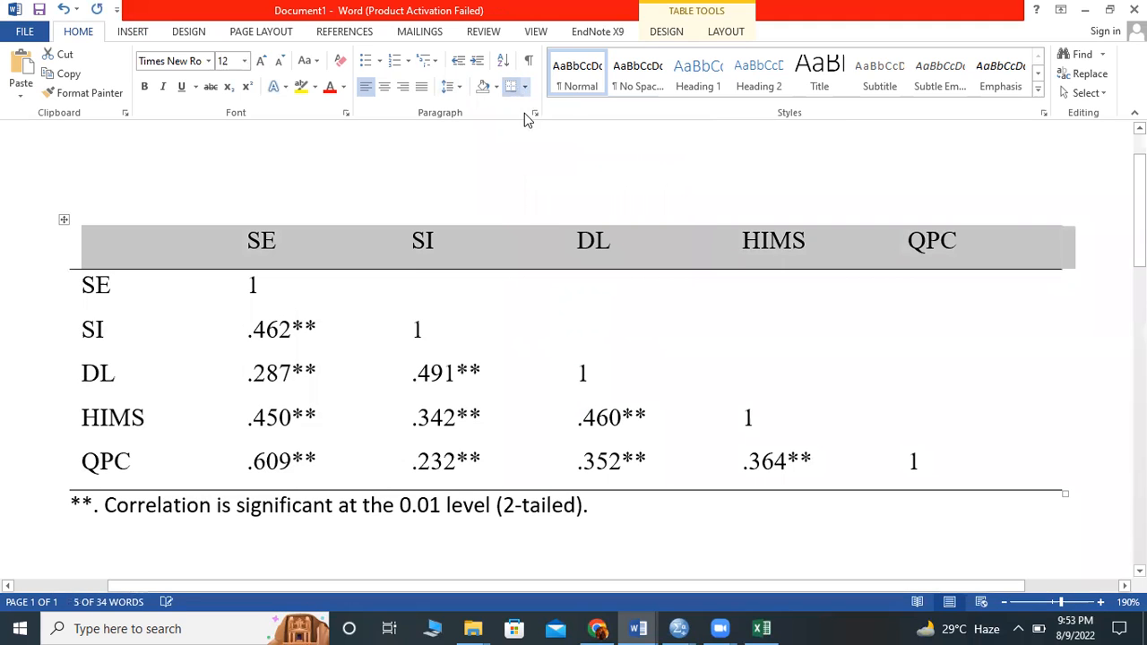
{"action": "left_click", "coordinate": [525, 88]}
{"action": "left_click", "coordinate": [527, 123]}
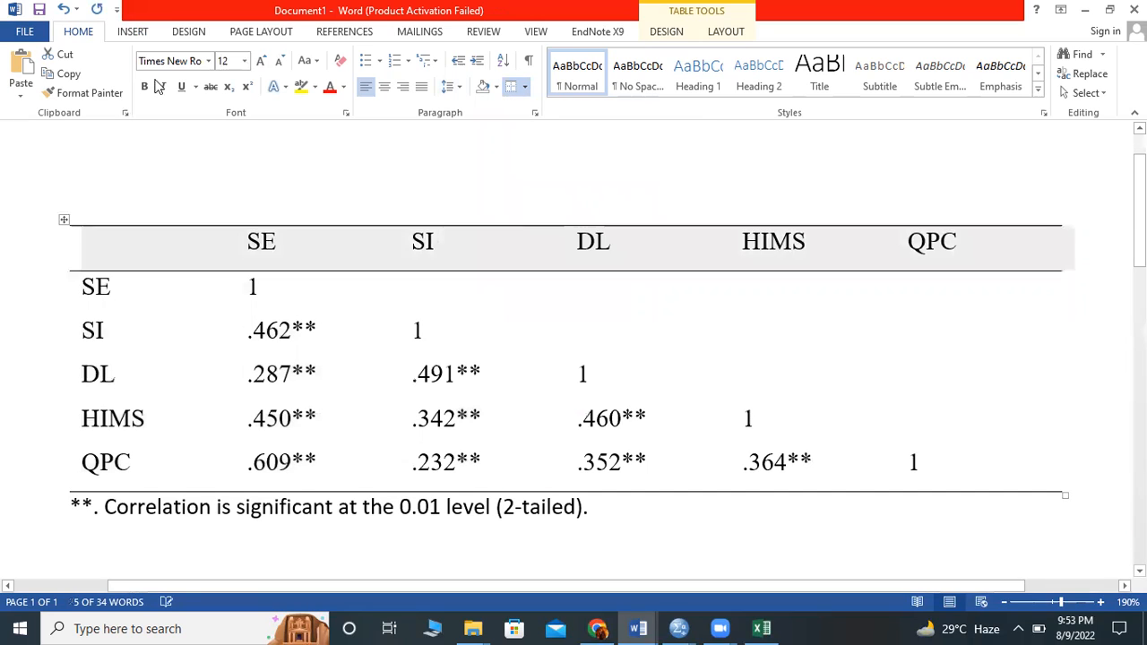
{"action": "left_click", "coordinate": [146, 89]}
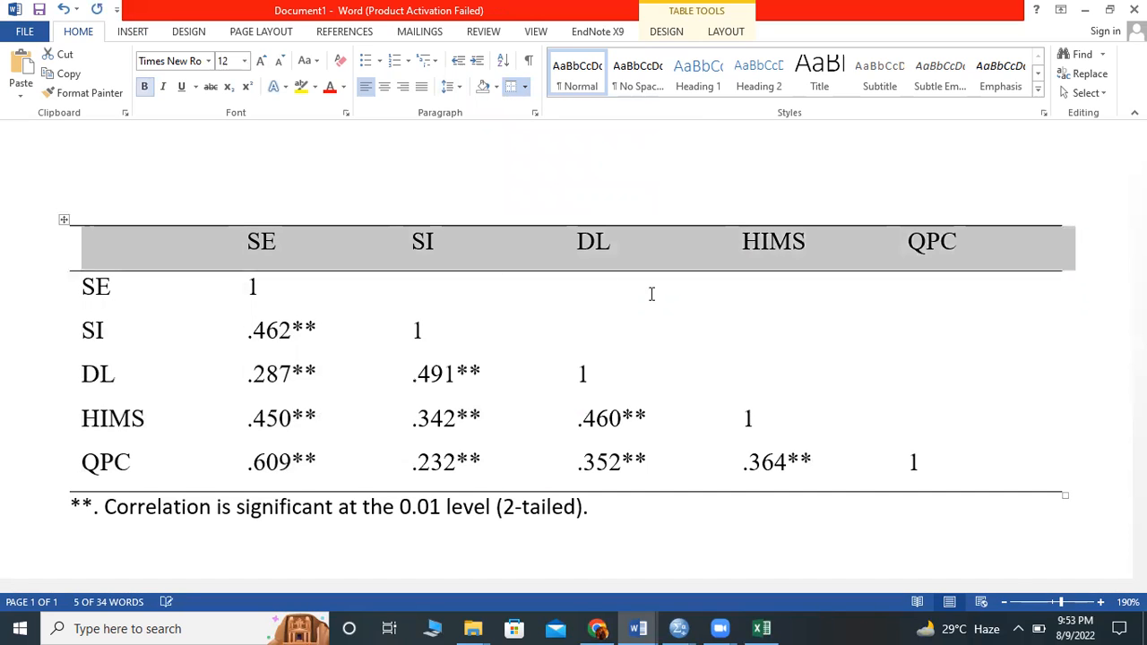
{"action": "left_click", "coordinate": [627, 244]}
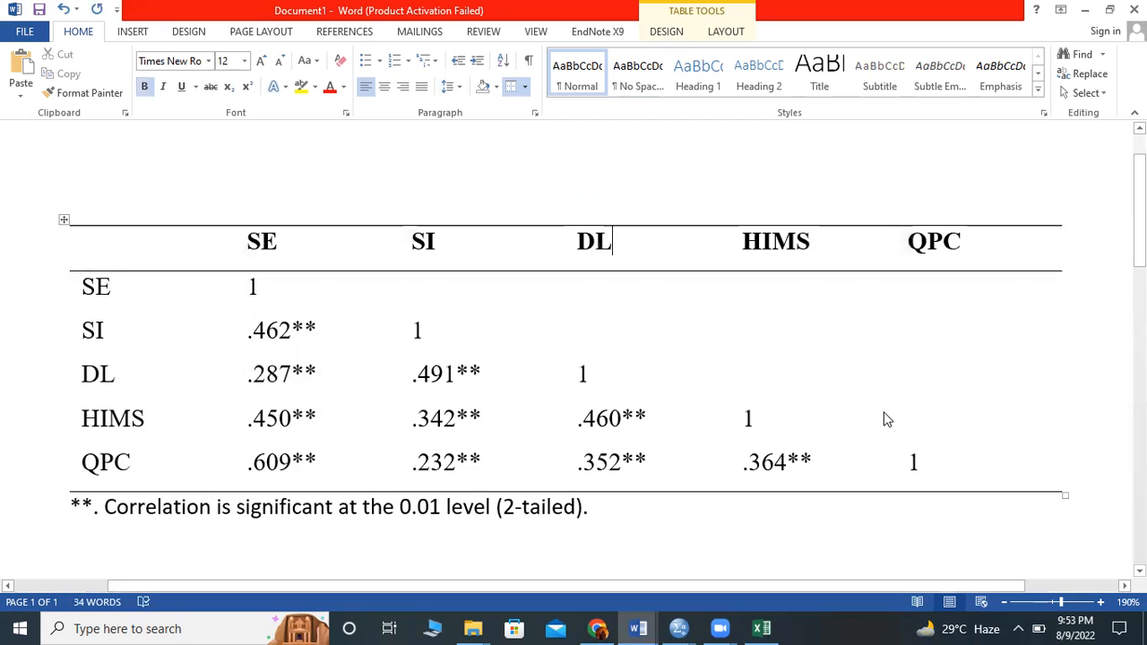
- Make each diagonal value of 1 bold, from the QPC row up to the SE row
{"action": "double_click", "coordinate": [914, 462]}
{"action": "key", "text": "ctrl+b"}
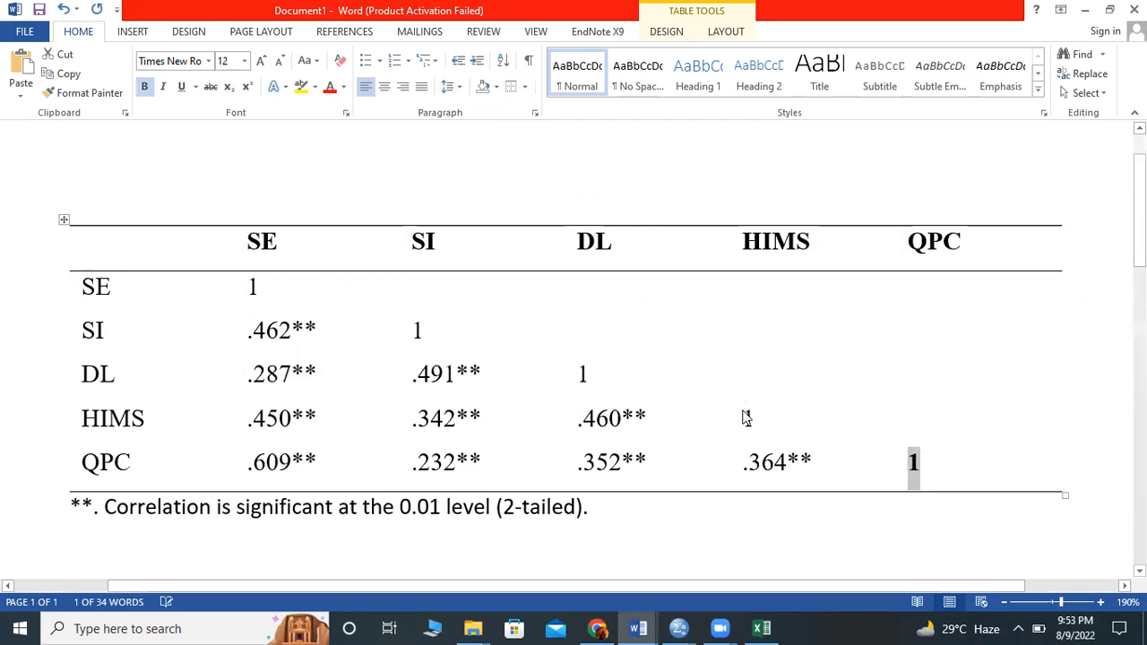
{"action": "double_click", "coordinate": [748, 418]}
{"action": "key", "text": "ctrl+b"}
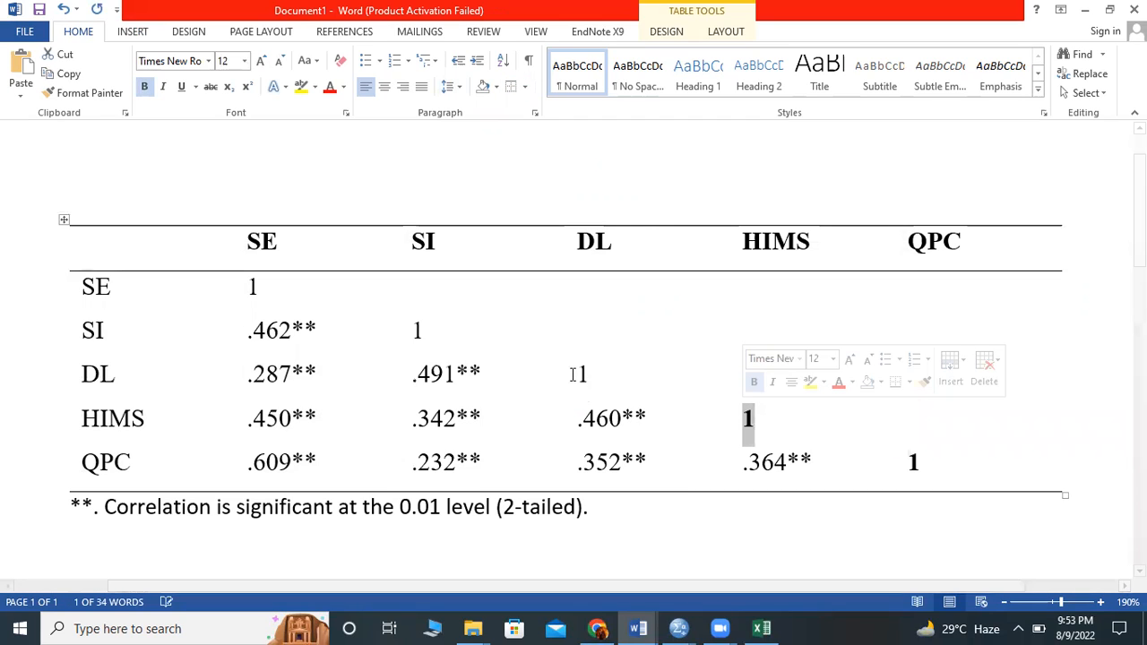
{"action": "double_click", "coordinate": [579, 374]}
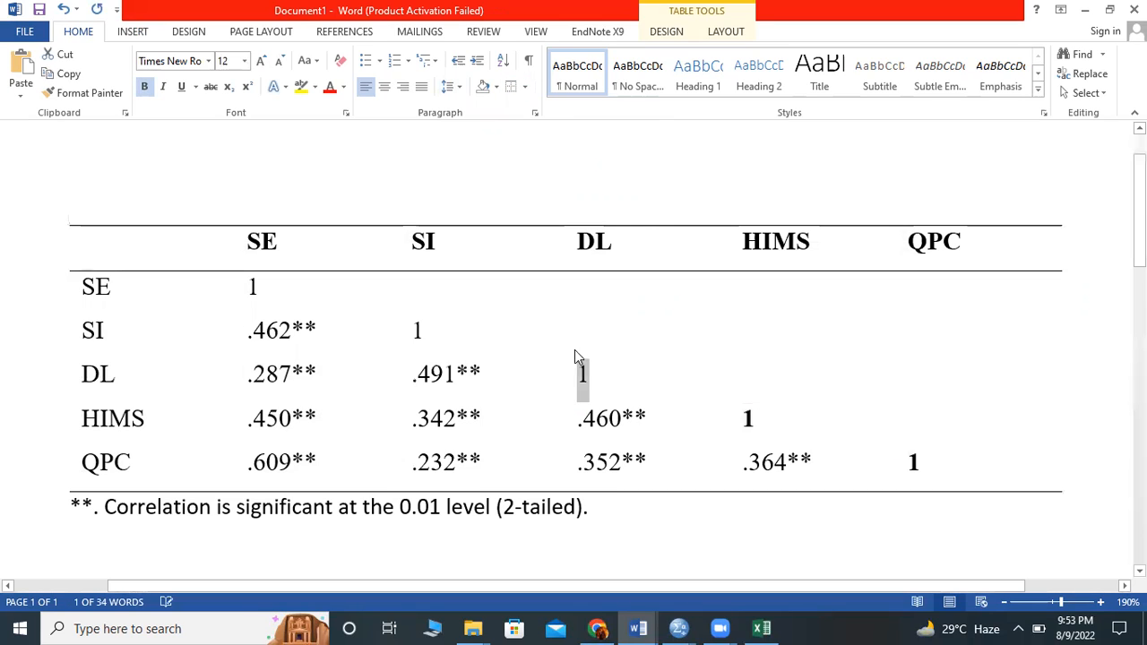
{"action": "double_click", "coordinate": [415, 332]}
{"action": "key", "text": "ctrl+b"}
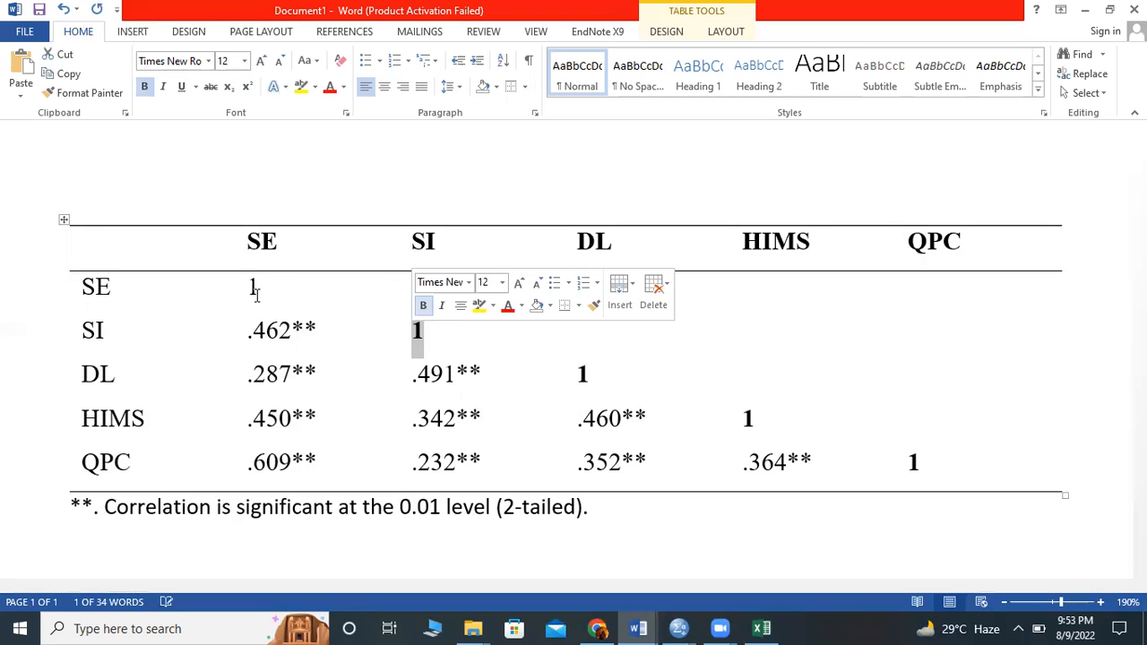
{"action": "double_click", "coordinate": [255, 285]}
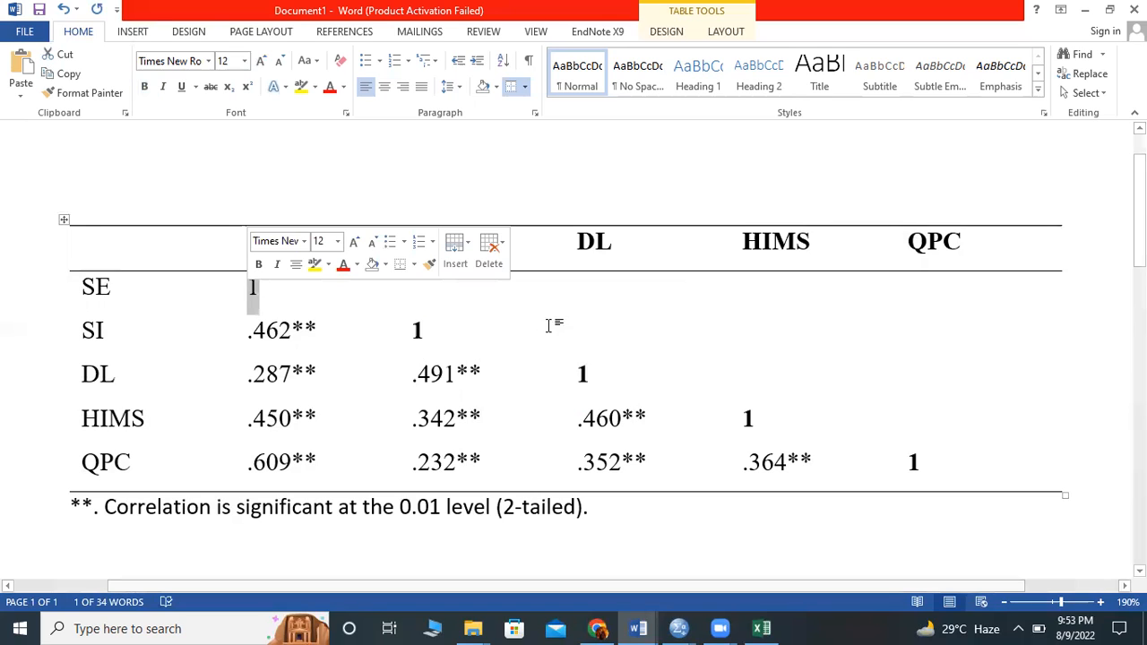
{"action": "key", "text": "ctrl+b"}
{"action": "left_click", "coordinate": [549, 326]}
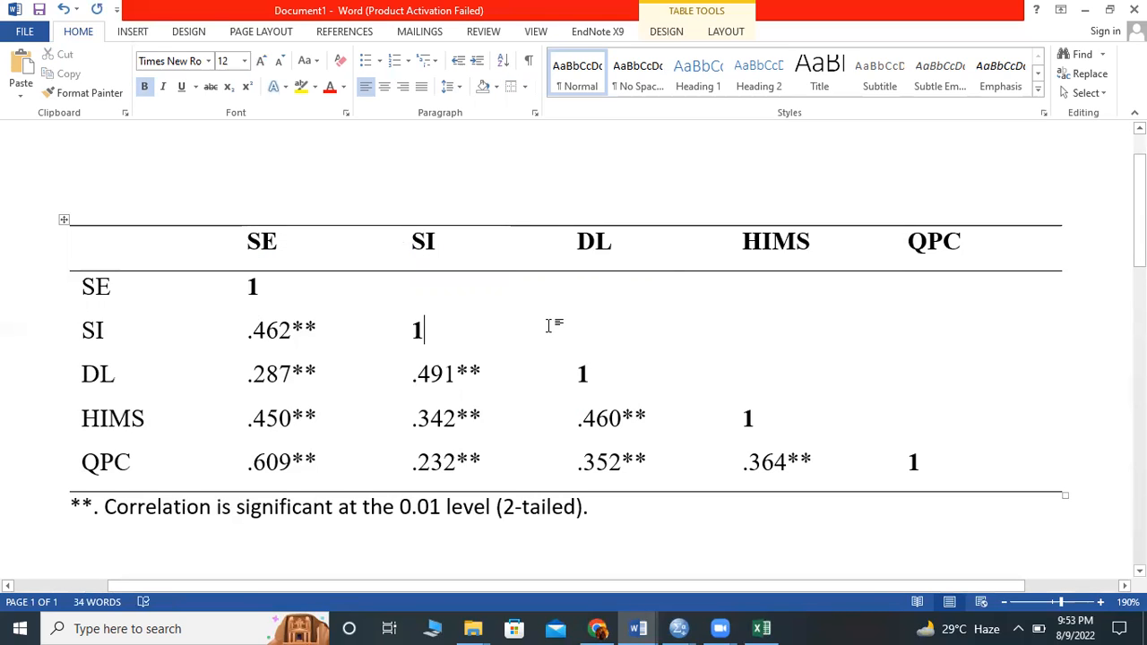
- Highlight the SE column of the correlation table to examine its coefficients
{"action": "left_click", "coordinate": [324, 454]}
{"action": "left_click_drag", "start_coordinate": [247, 240], "coordinate": [282, 445]}
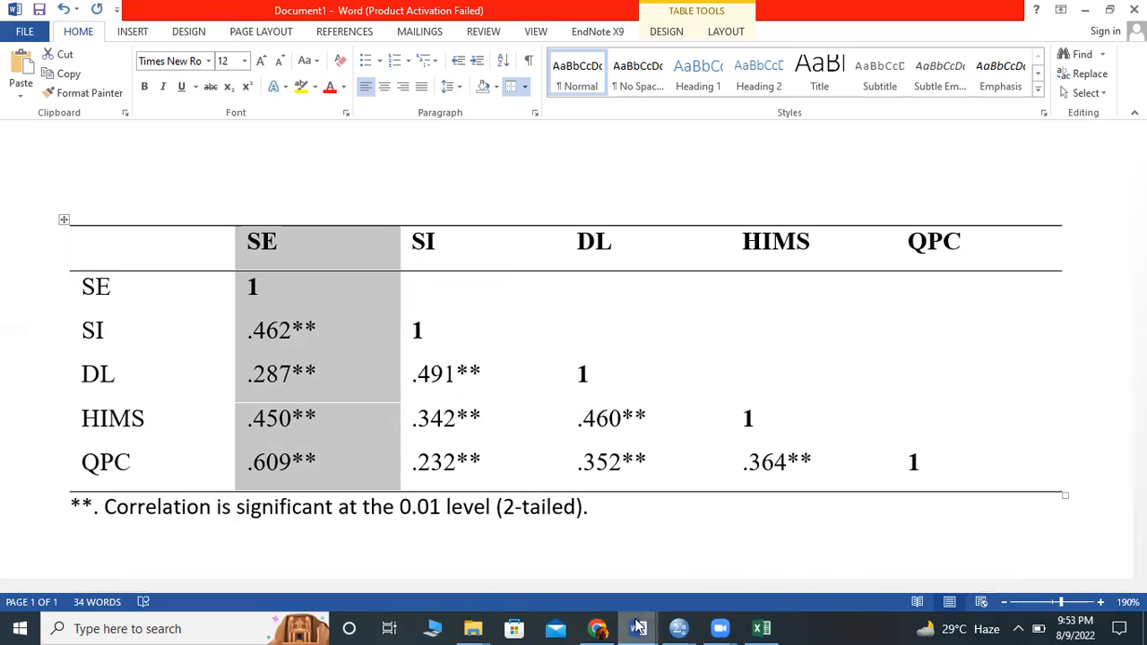
- Switch to File Explorer and open the thesis synopsis document from the folder one level above Analysis
{"action": "mouse_move", "coordinate": [638, 628]}
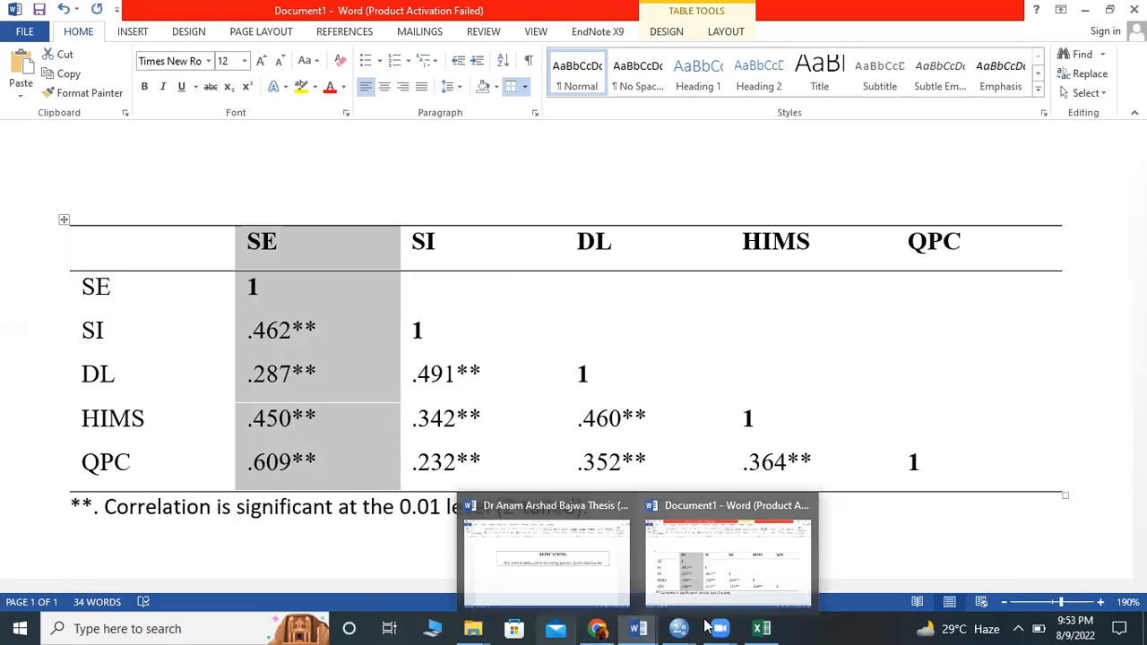
{"action": "left_click", "coordinate": [475, 627]}
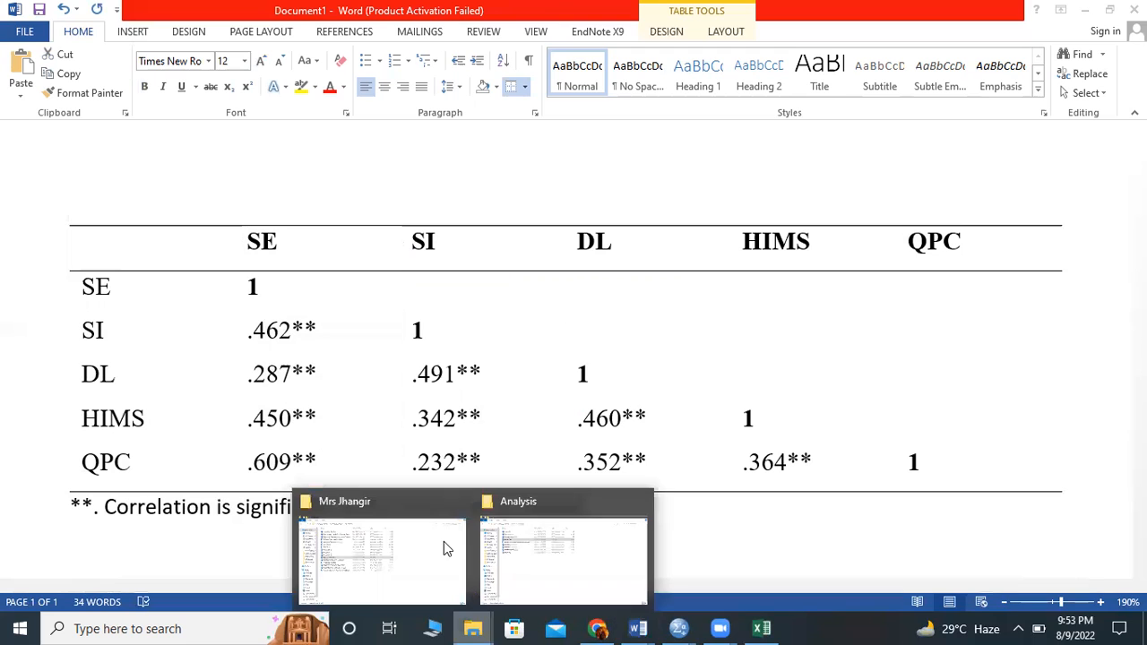
{"action": "left_click", "coordinate": [472, 627]}
{"action": "left_click", "coordinate": [528, 567]}
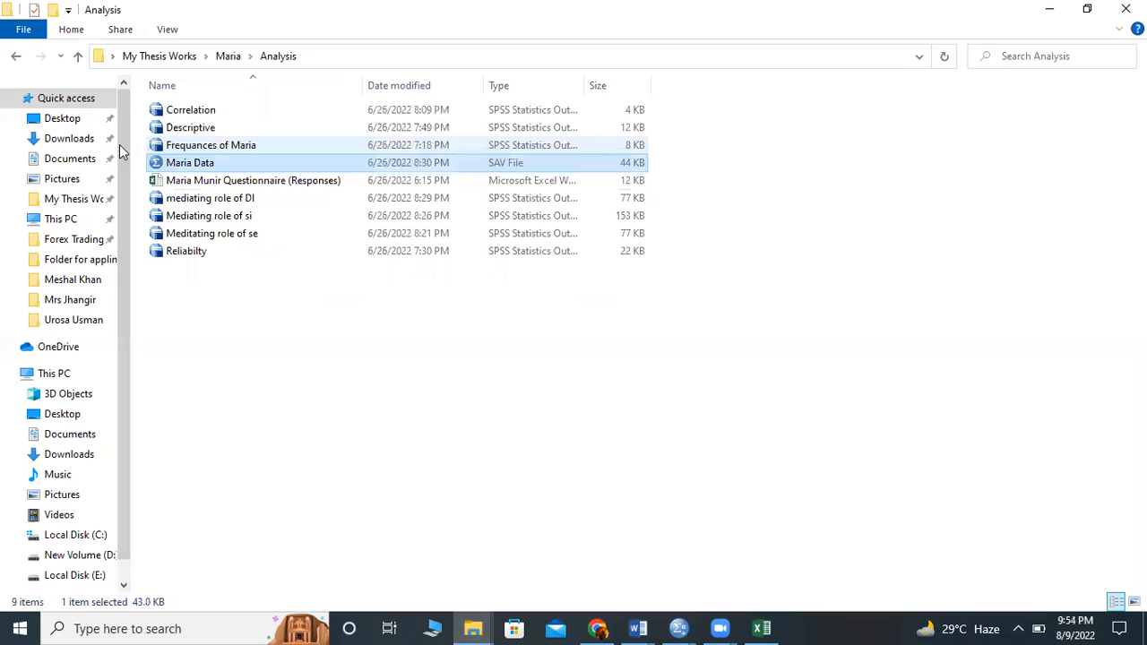
{"action": "left_click", "coordinate": [78, 56]}
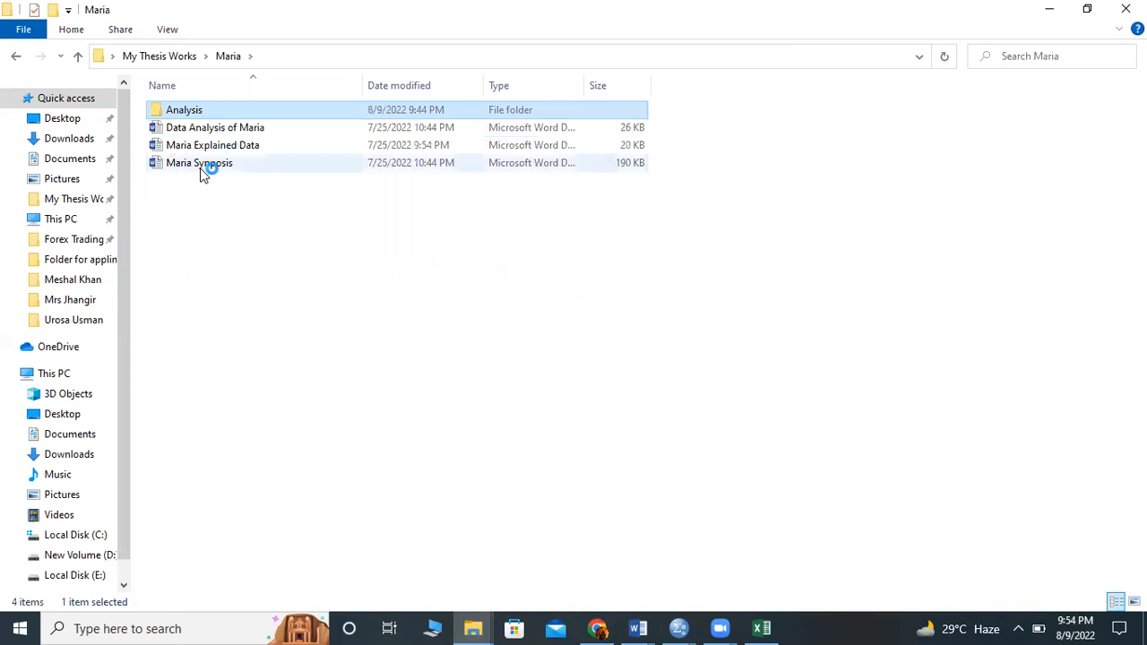
{"action": "double_click", "coordinate": [202, 169]}
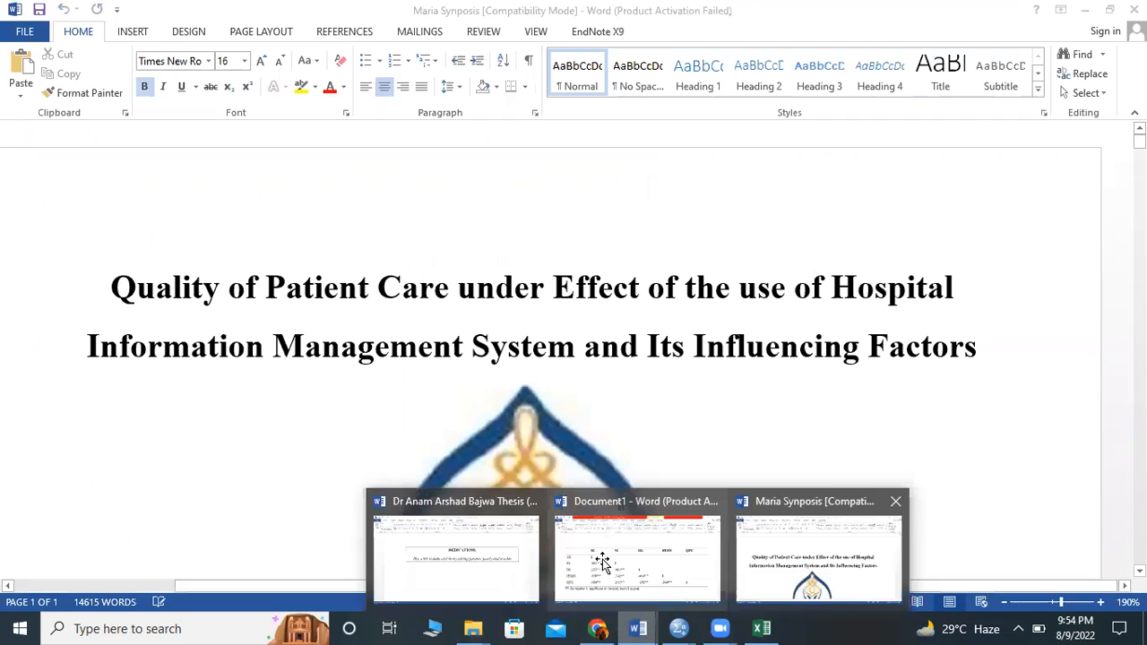
- Return to the Word document with the correlation table and highlight its SI column to examine the coefficients
{"action": "left_click", "coordinate": [612, 577]}
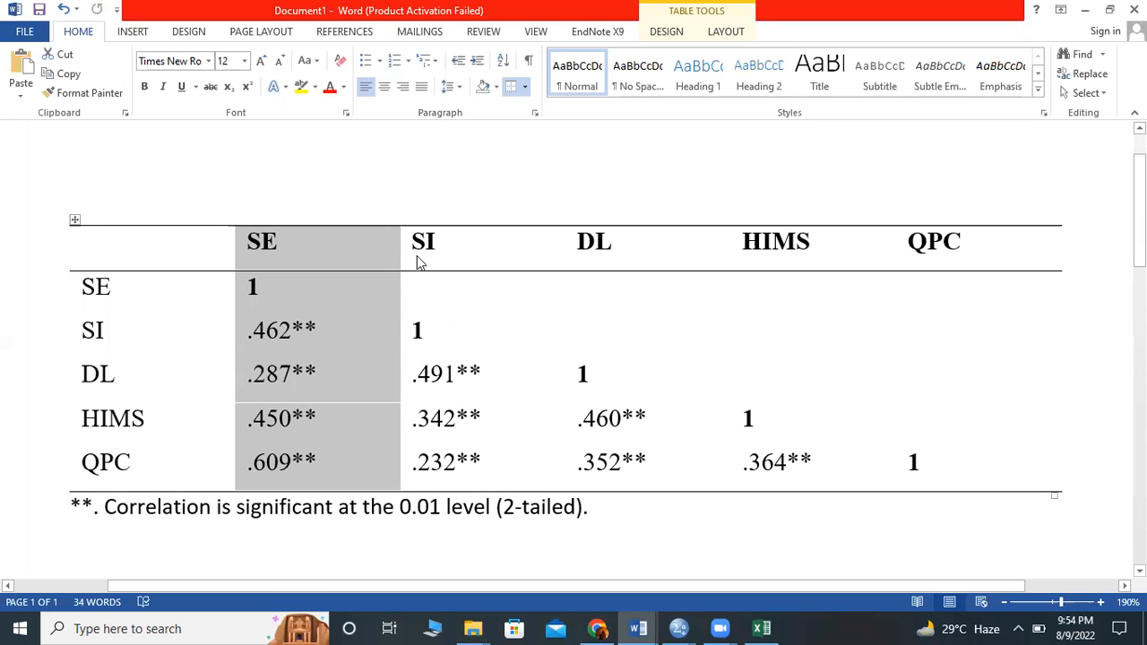
{"action": "left_click", "coordinate": [423, 226]}
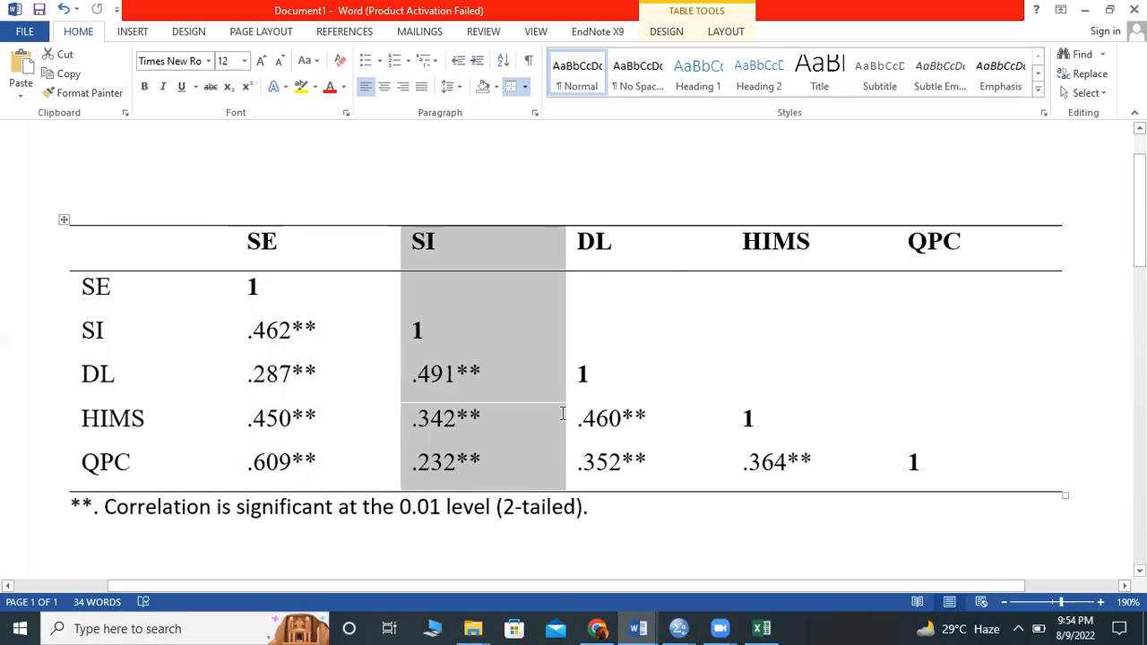
- Highlight the DL and HIMS columns of the correlation table in turn to examine their coefficients
{"action": "double_click", "coordinate": [576, 241]}
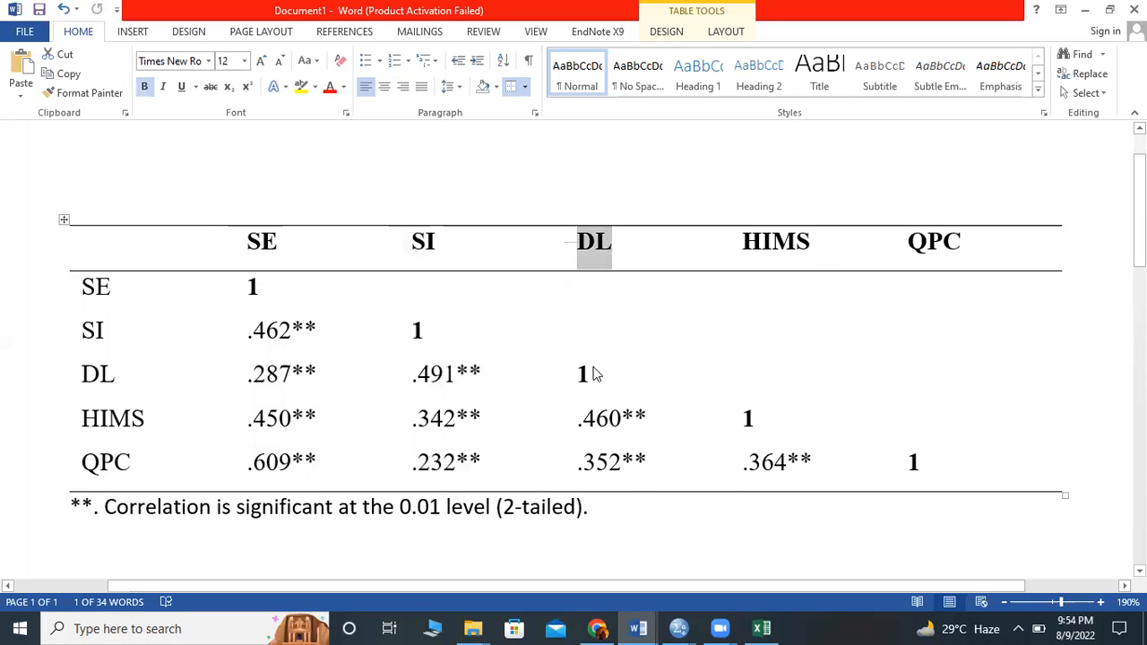
{"action": "left_click_drag", "start_coordinate": [594, 374], "coordinate": [623, 461]}
{"action": "left_click", "coordinate": [623, 428]}
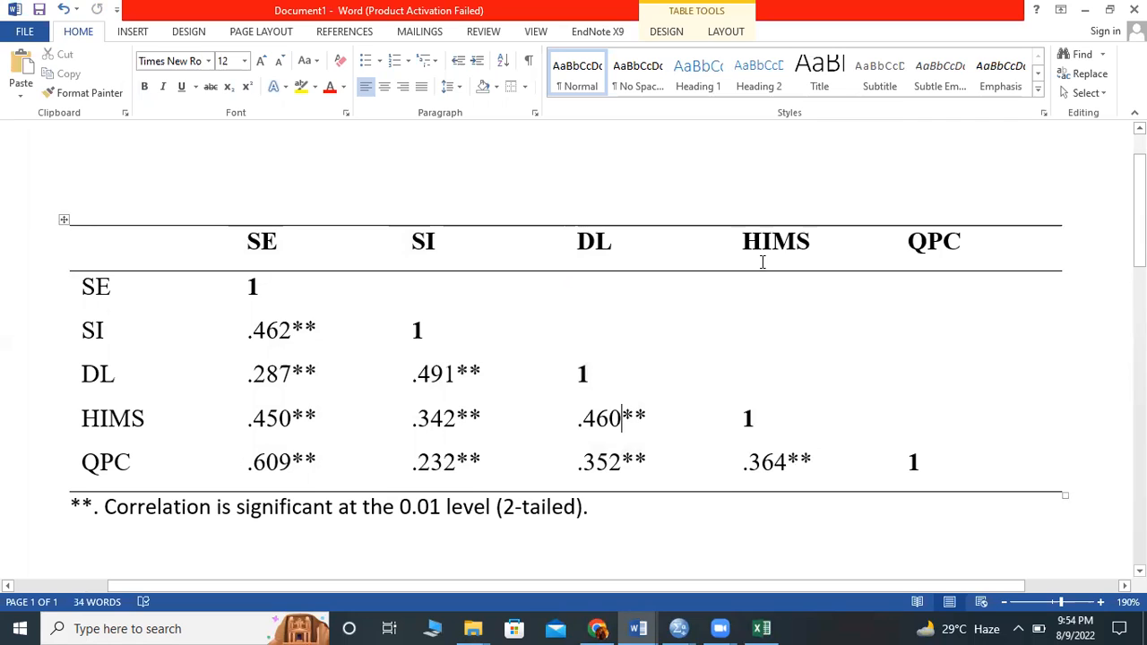
{"action": "left_click", "coordinate": [769, 225]}
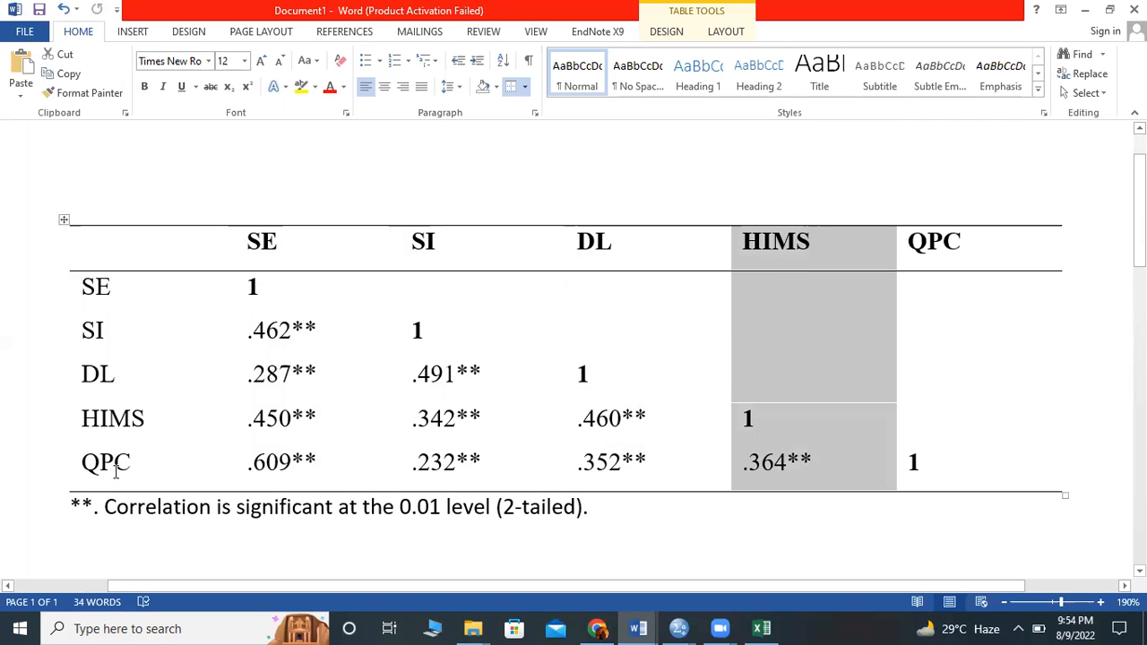
{"action": "scroll", "coordinate": [968, 382], "scroll_direction": "down", "scroll_amount": 1}
{"action": "left_click", "coordinate": [968, 382]}
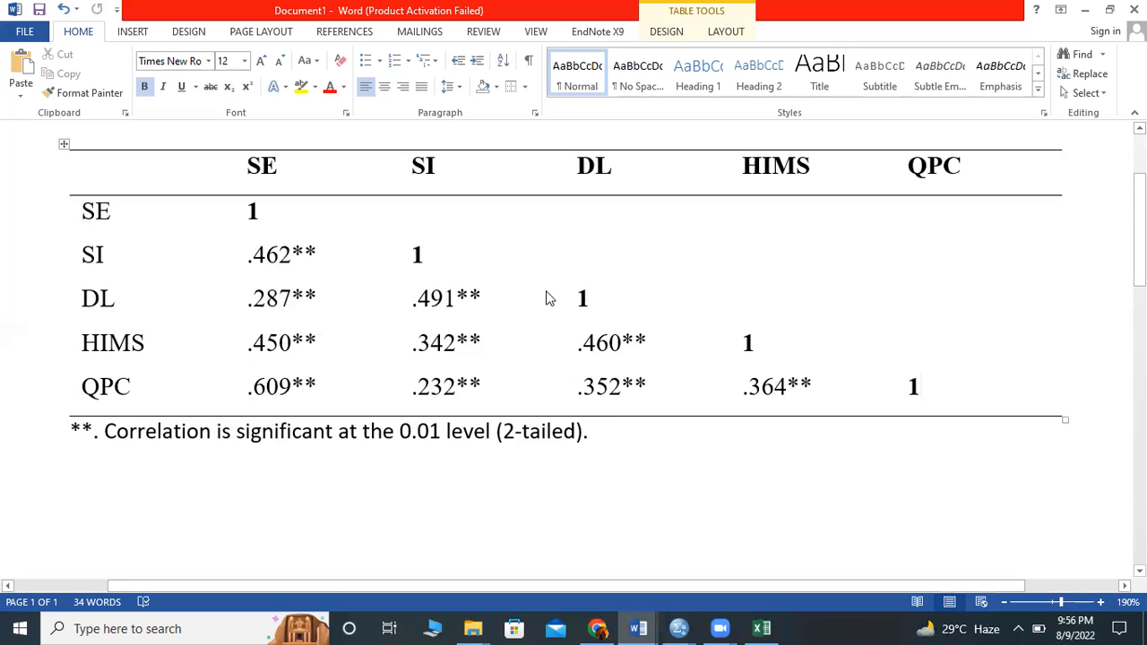
- Highlight the SI and DL coefficients in the HIMS and QPC rows and look over the whole table
{"action": "left_click_drag", "start_coordinate": [647, 393], "coordinate": [538, 348]}
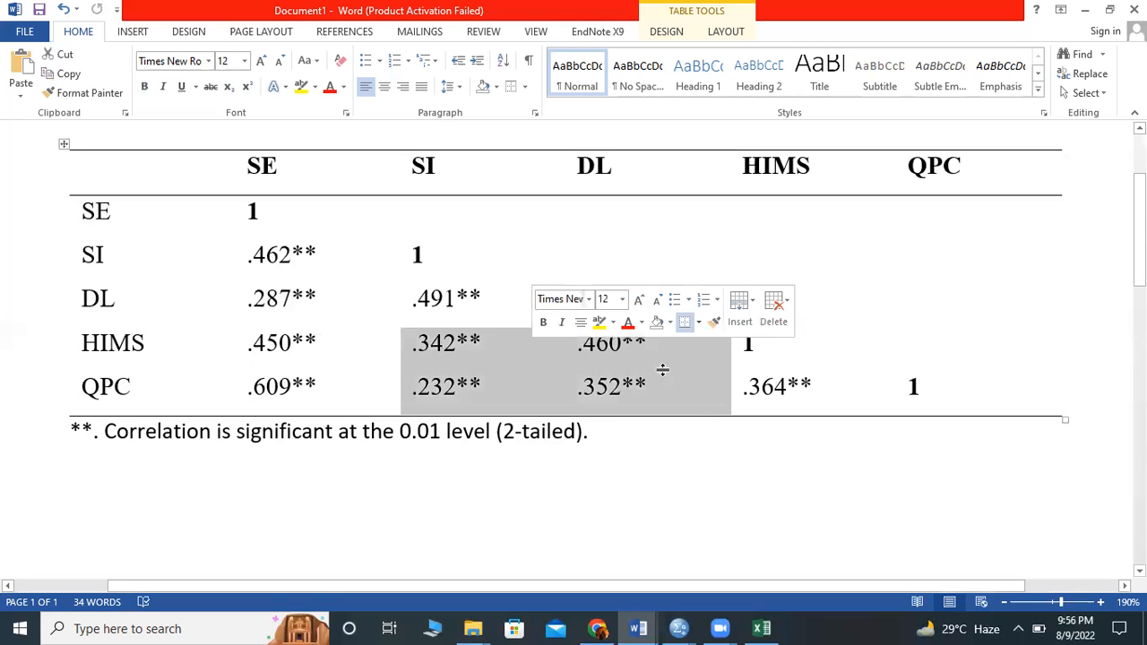
{"action": "left_click", "coordinate": [445, 269]}
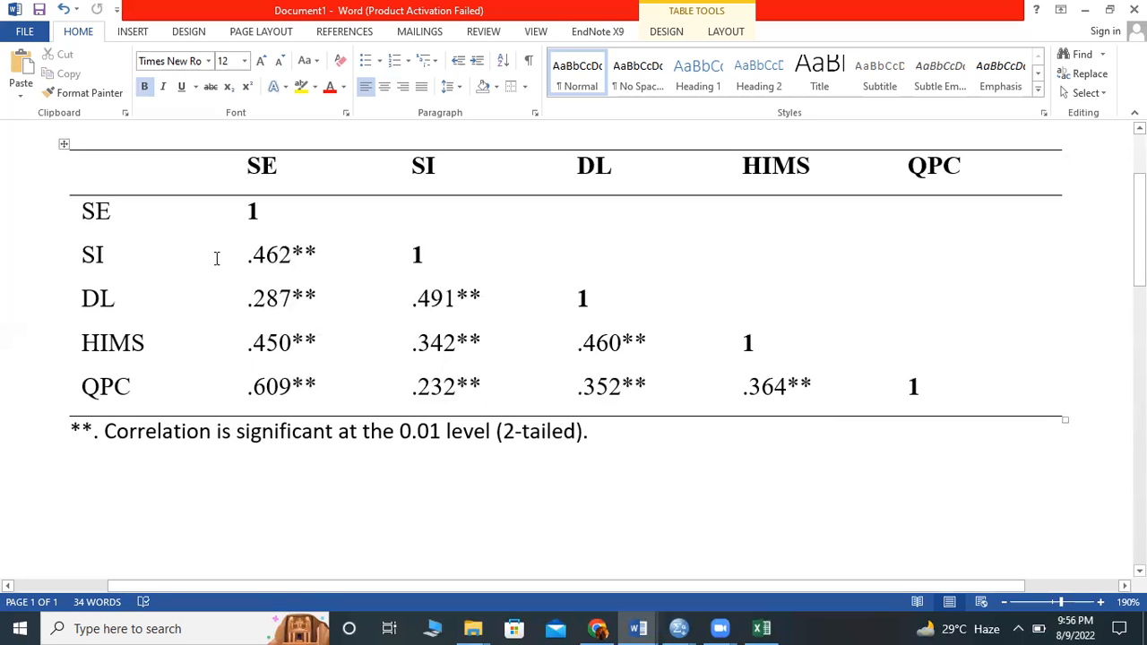
{"action": "scroll", "coordinate": [216, 258], "scroll_direction": "down", "scroll_amount": 1}
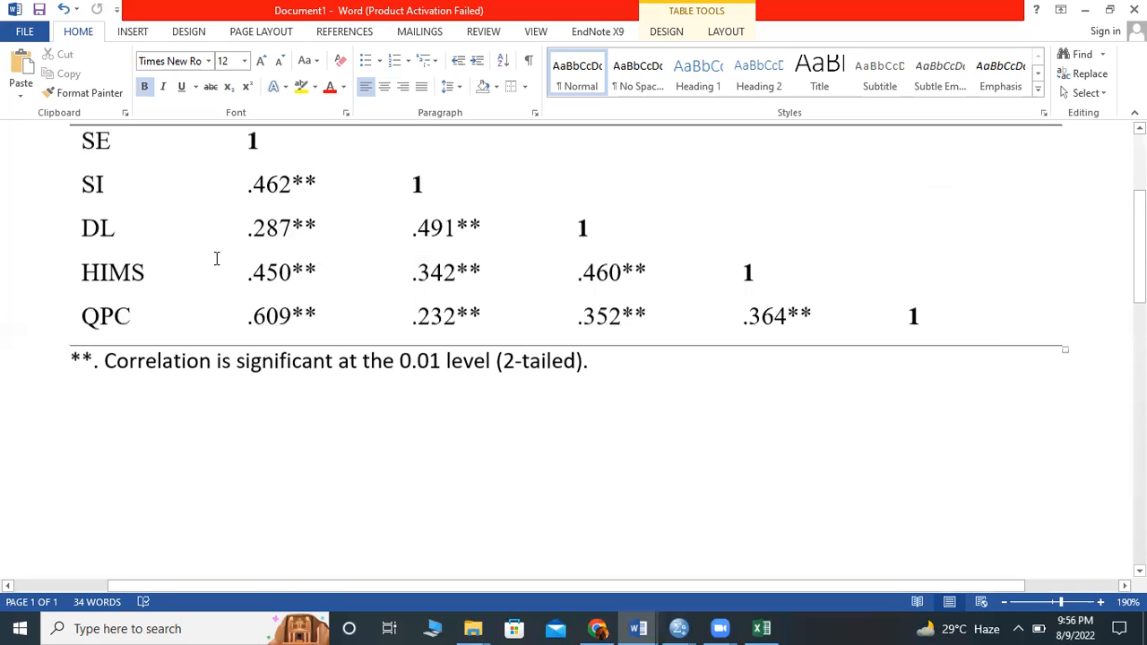
{"action": "scroll", "coordinate": [216, 258], "scroll_direction": "up", "scroll_amount": 1}
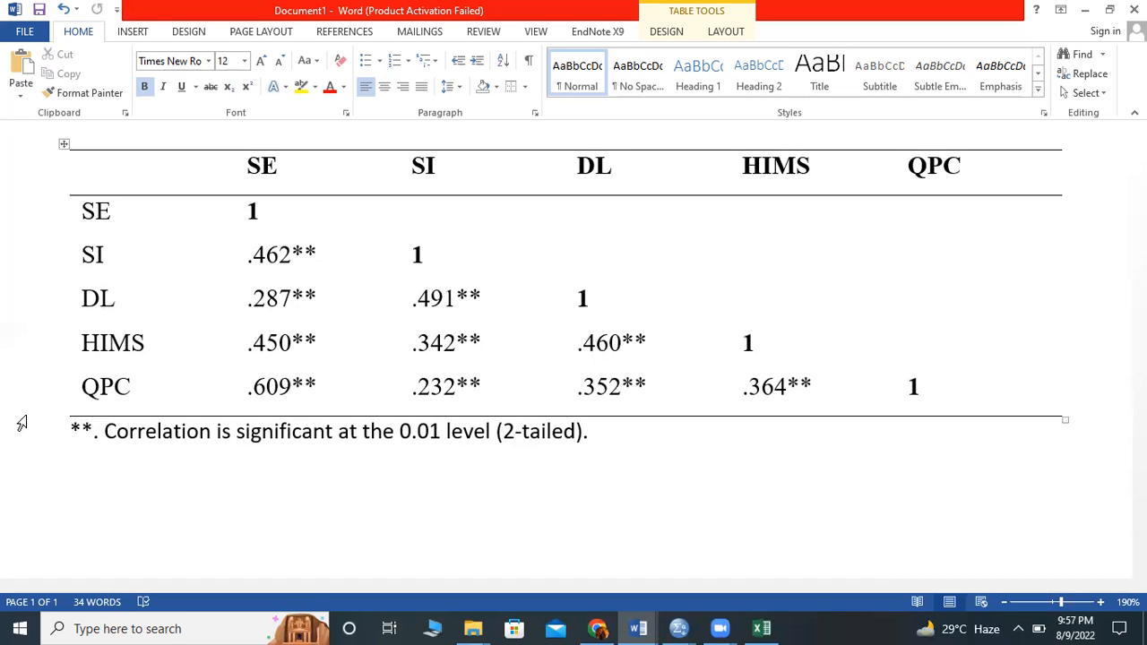
- Highlight the SI row's coefficient with SE to examine the relationship between the two variables
{"action": "left_click", "coordinate": [314, 255]}
{"action": "left_click_drag", "start_coordinate": [229, 264], "coordinate": [252, 263]}
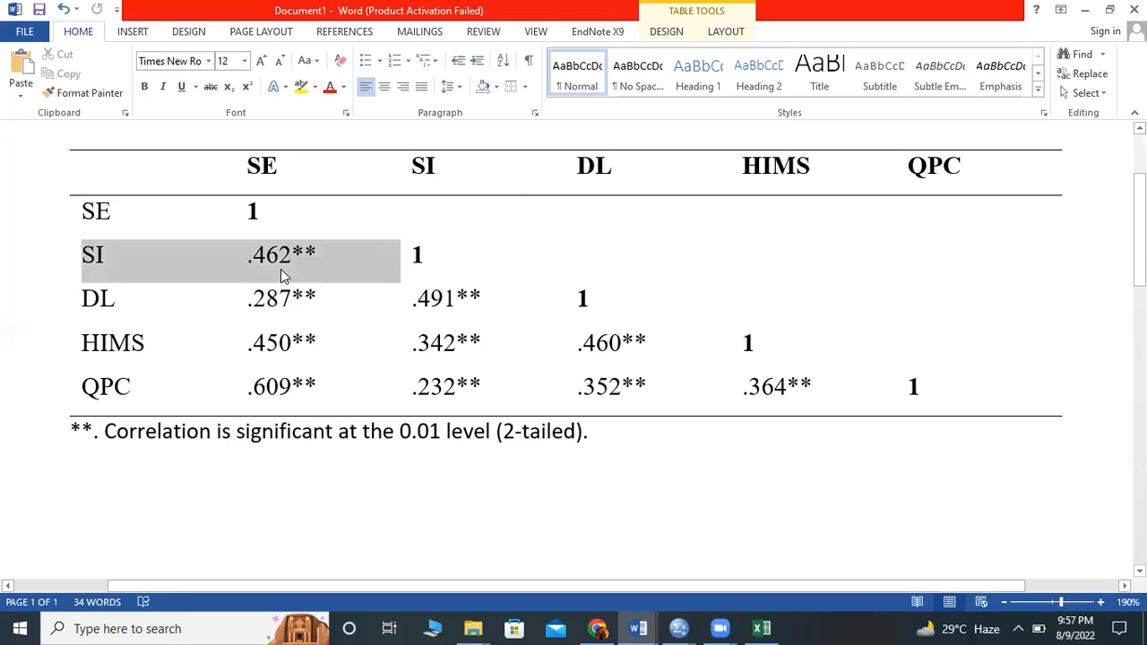
{"action": "left_click", "coordinate": [264, 262]}
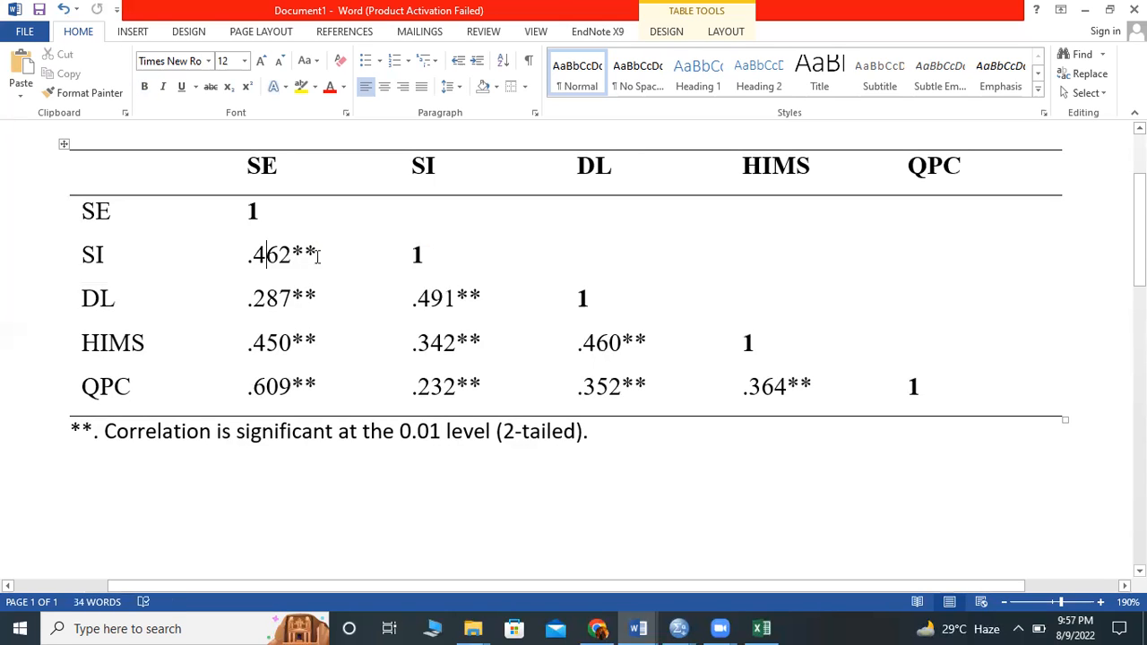
{"action": "left_click", "coordinate": [244, 257]}
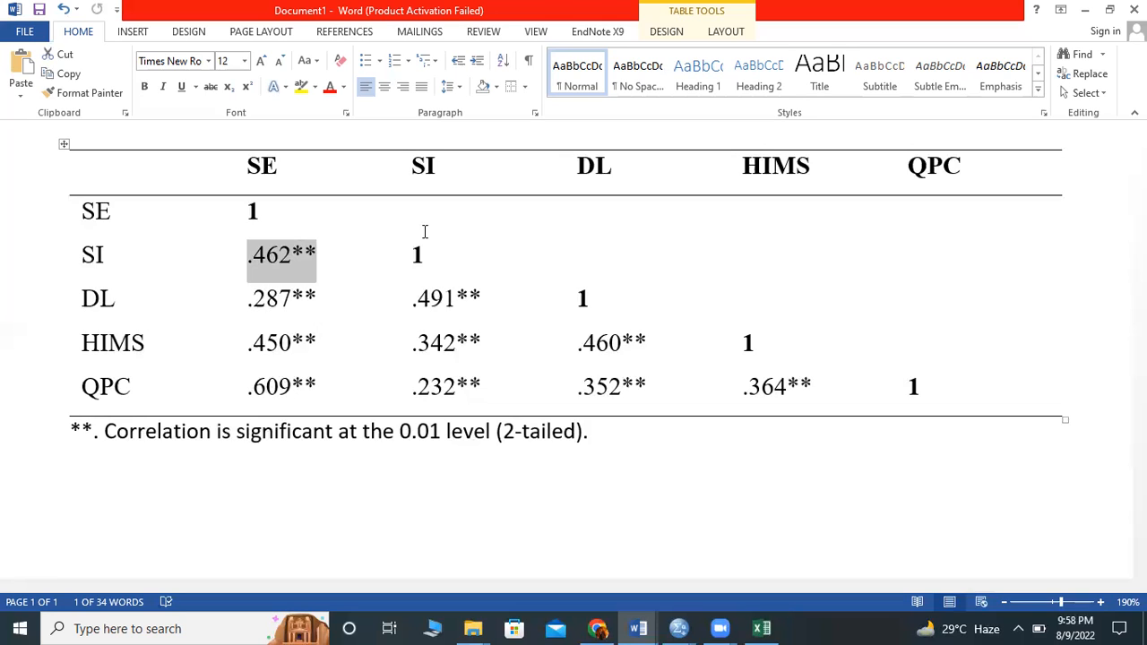
{"action": "left_click", "coordinate": [425, 231]}
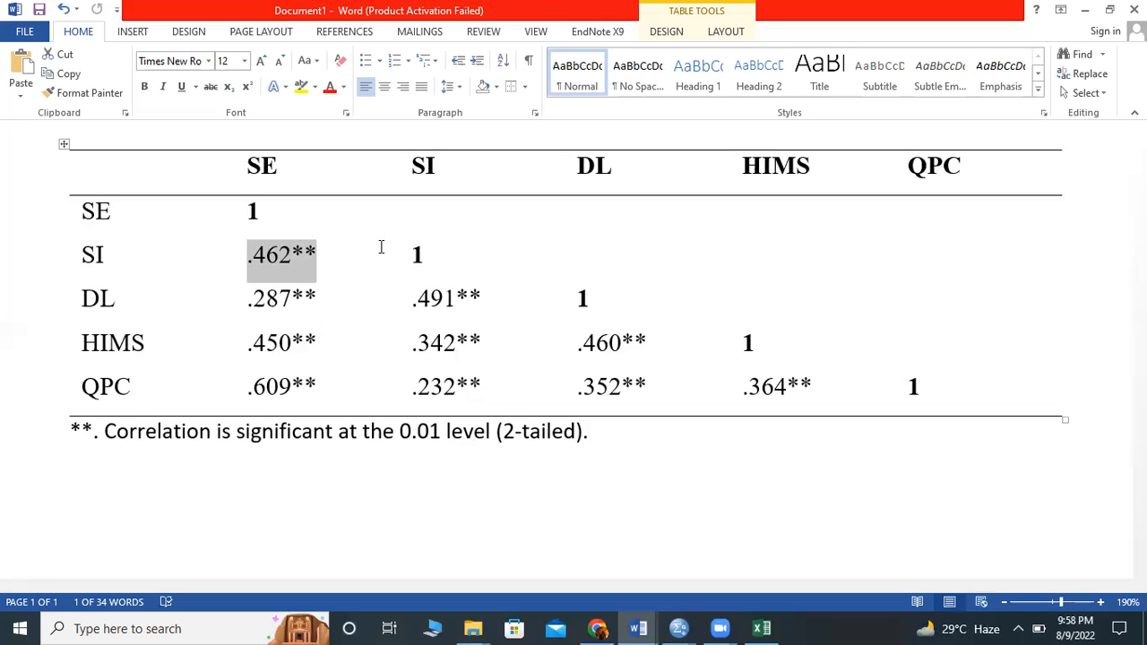
- Highlight the asterisks after the SI–SE coefficient, first one and then both, to examine the significance marker
{"action": "double_click", "coordinate": [300, 260]}
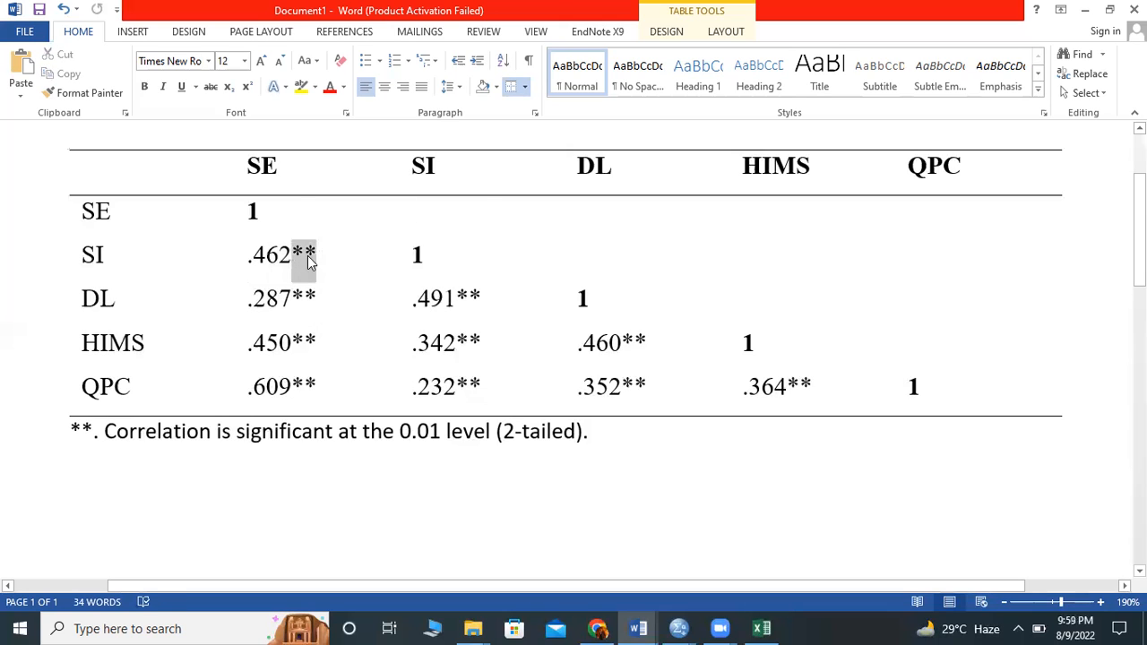
{"action": "left_click", "coordinate": [325, 260]}
{"action": "left_click_drag", "start_coordinate": [307, 251], "coordinate": [319, 250]}
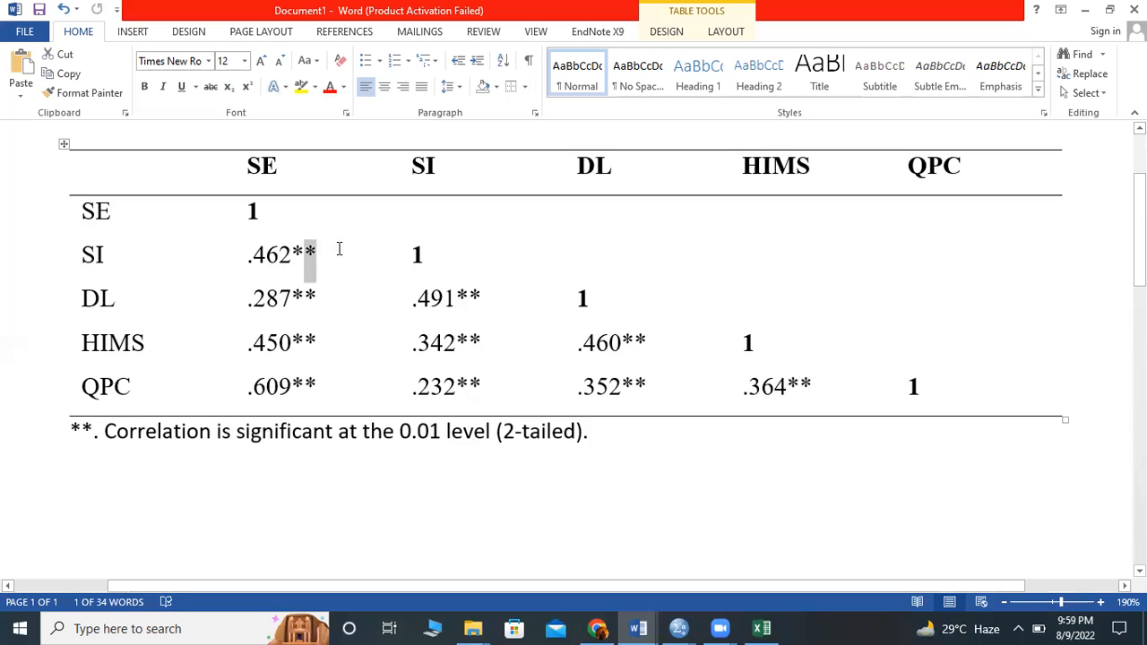
{"action": "left_click", "coordinate": [311, 248]}
{"action": "left_click_drag", "start_coordinate": [328, 246], "coordinate": [295, 251]}
- Highlight the "2-tailed" wording in the significance note below the table to examine it
{"action": "left_click_drag", "start_coordinate": [597, 440], "coordinate": [560, 450]}
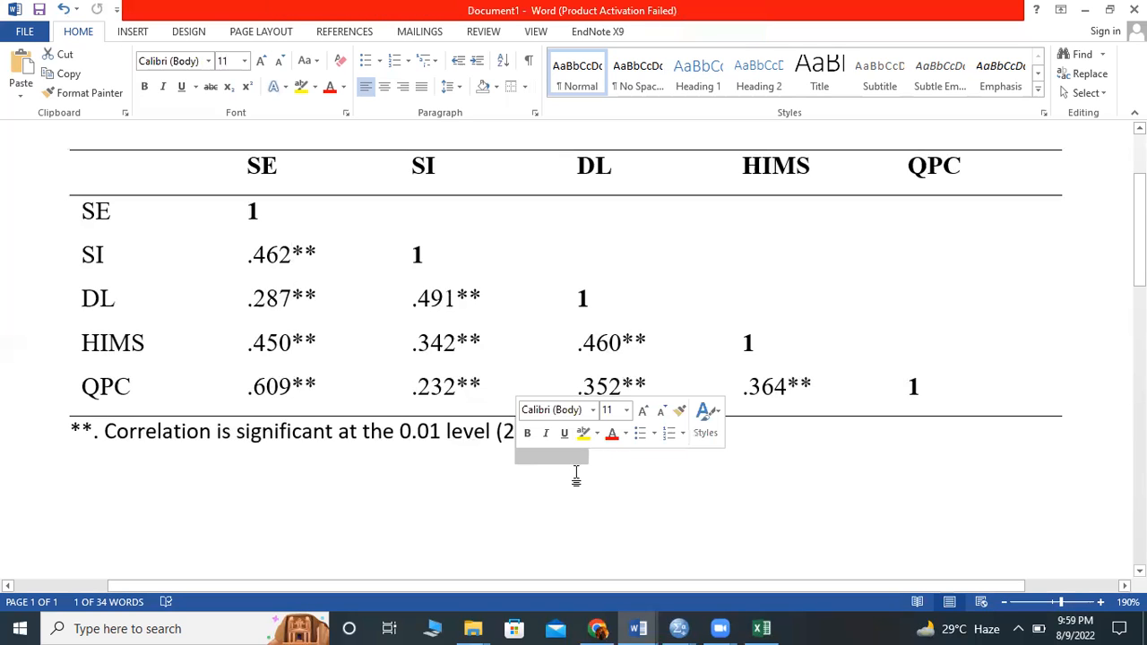
{"action": "left_click", "coordinate": [579, 435]}
{"action": "left_click_drag", "start_coordinate": [542, 453], "coordinate": [541, 454]}
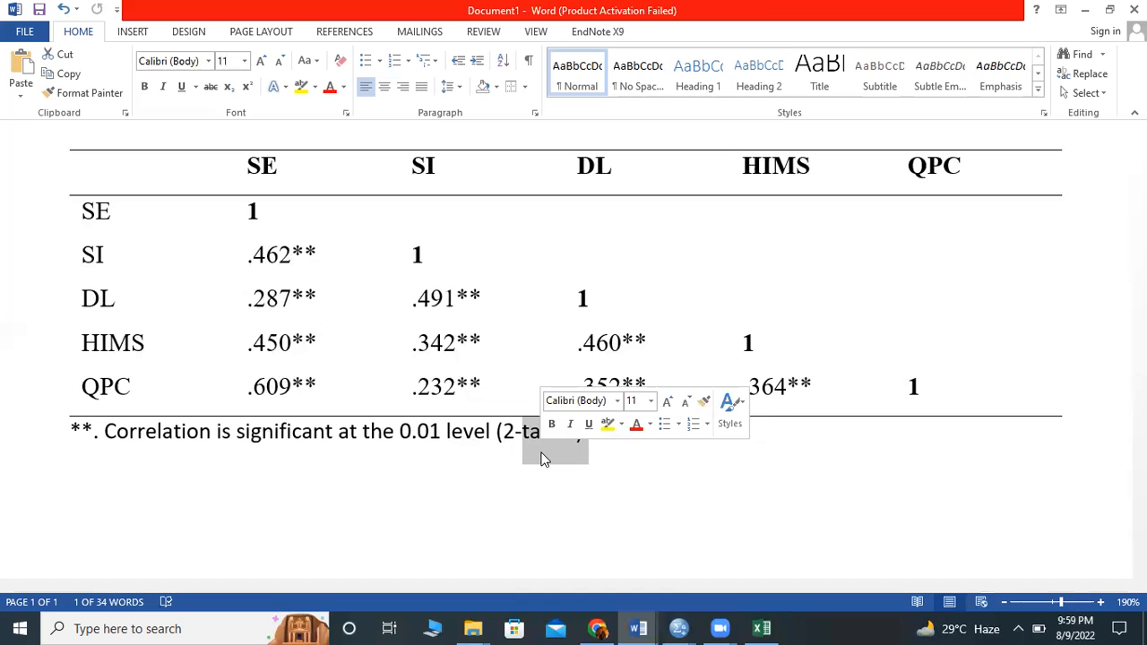
{"action": "left_click", "coordinate": [242, 477]}
{"action": "left_click", "coordinate": [341, 481]}
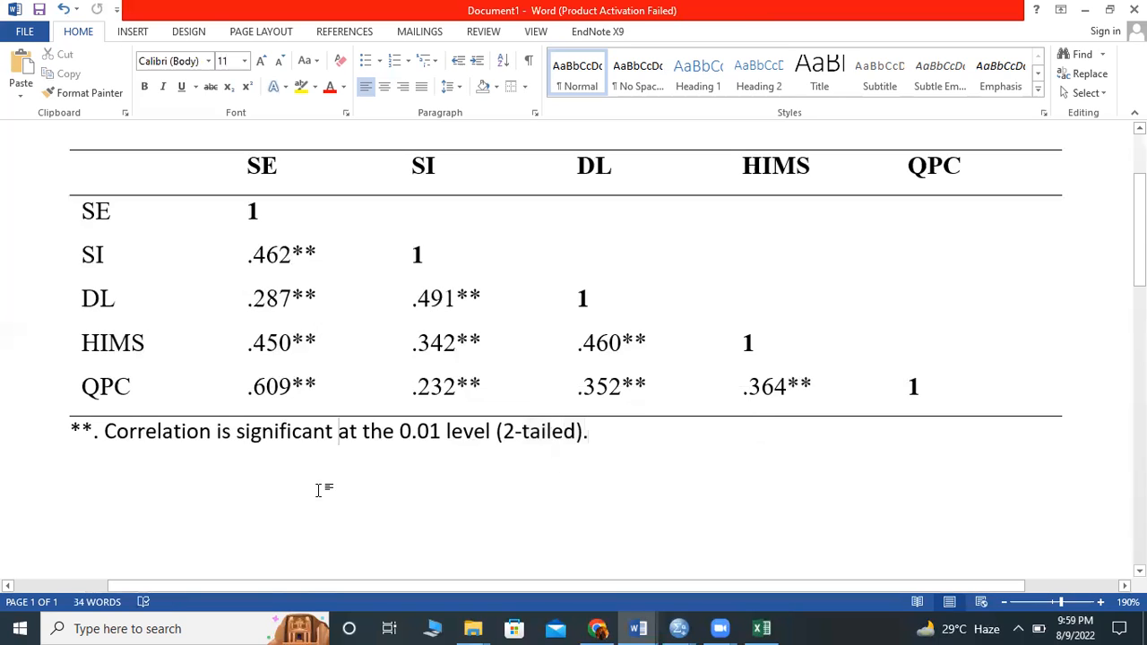
{"action": "left_click", "coordinate": [183, 536]}
- Copy the SI–SE coefficient without its asterisks, then switch to the Excel workbook and select empty cell F20
{"action": "left_click_drag", "start_coordinate": [261, 252], "coordinate": [319, 248]}
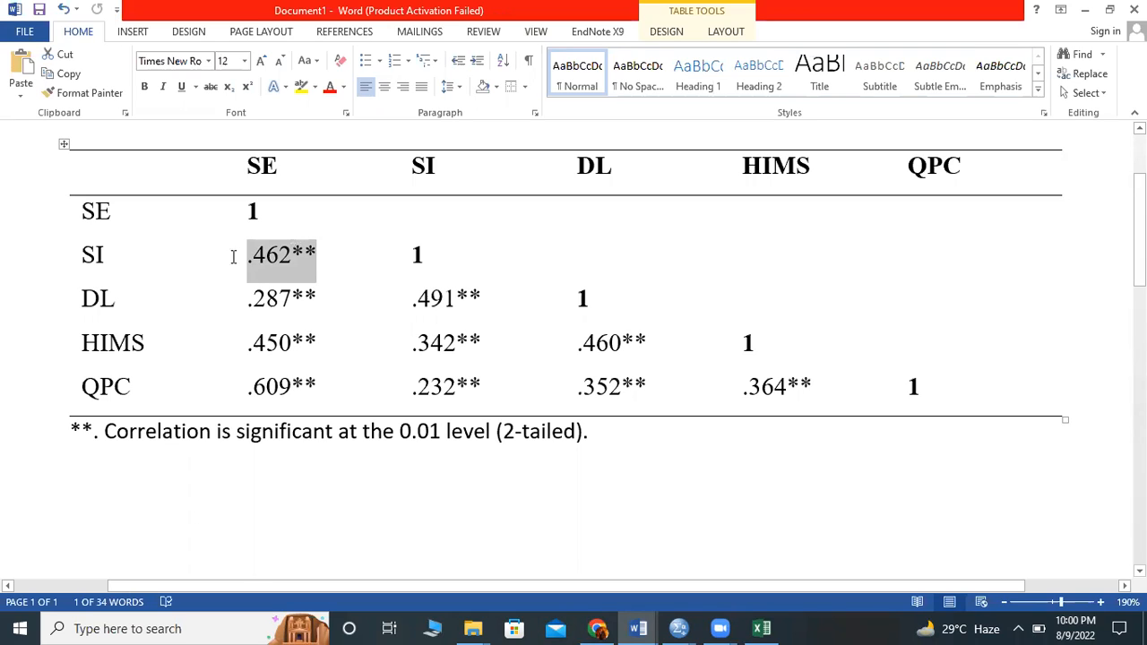
{"action": "left_click", "coordinate": [258, 271]}
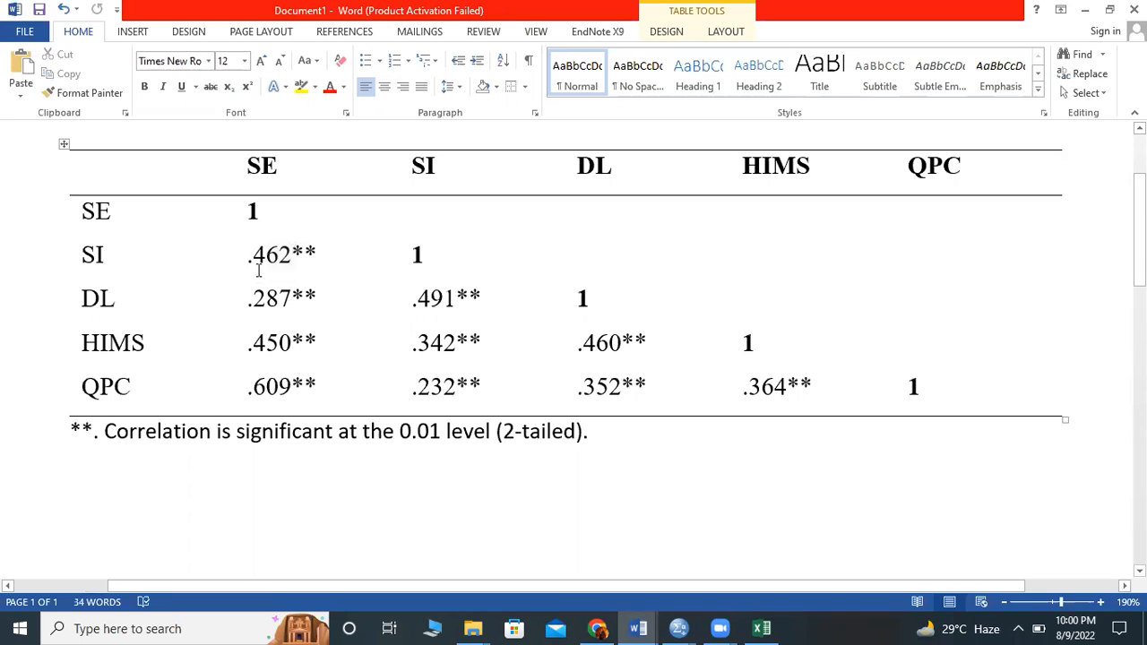
{"action": "left_click_drag", "start_coordinate": [287, 267], "coordinate": [248, 259]}
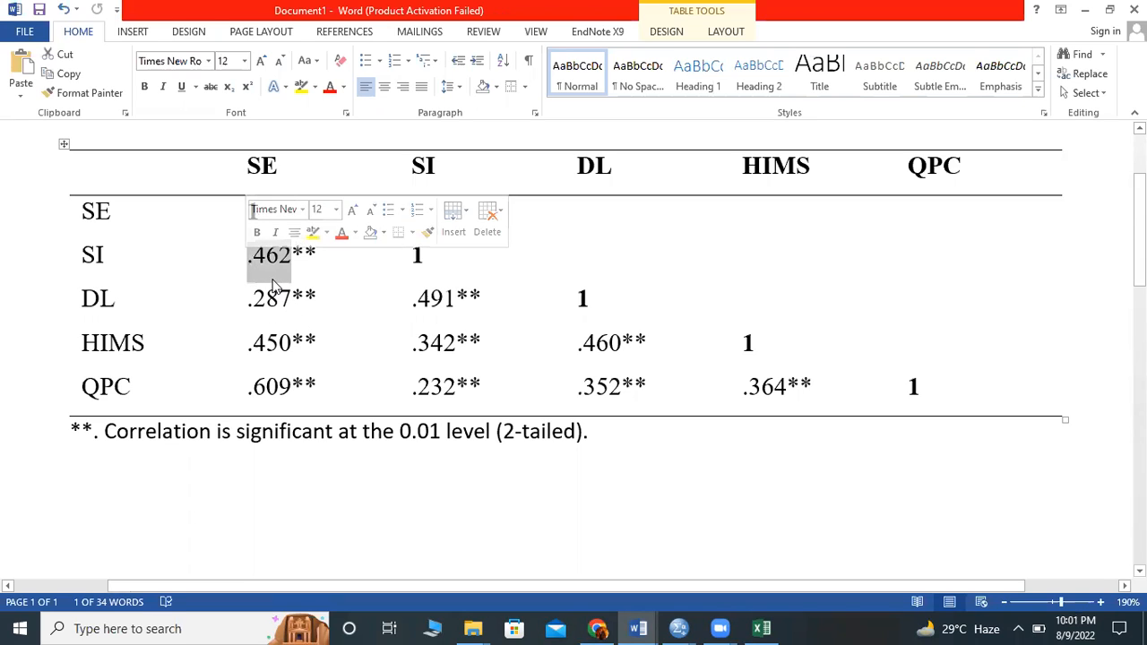
{"action": "key", "text": "ctrl+c"}
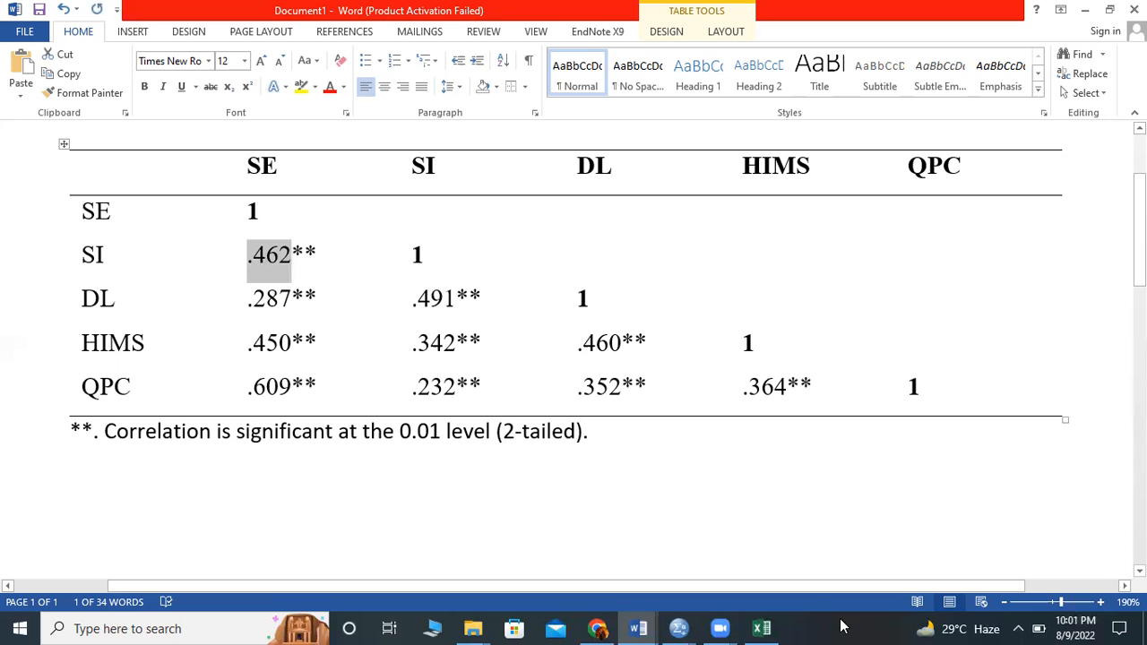
{"action": "left_click", "coordinate": [762, 629]}
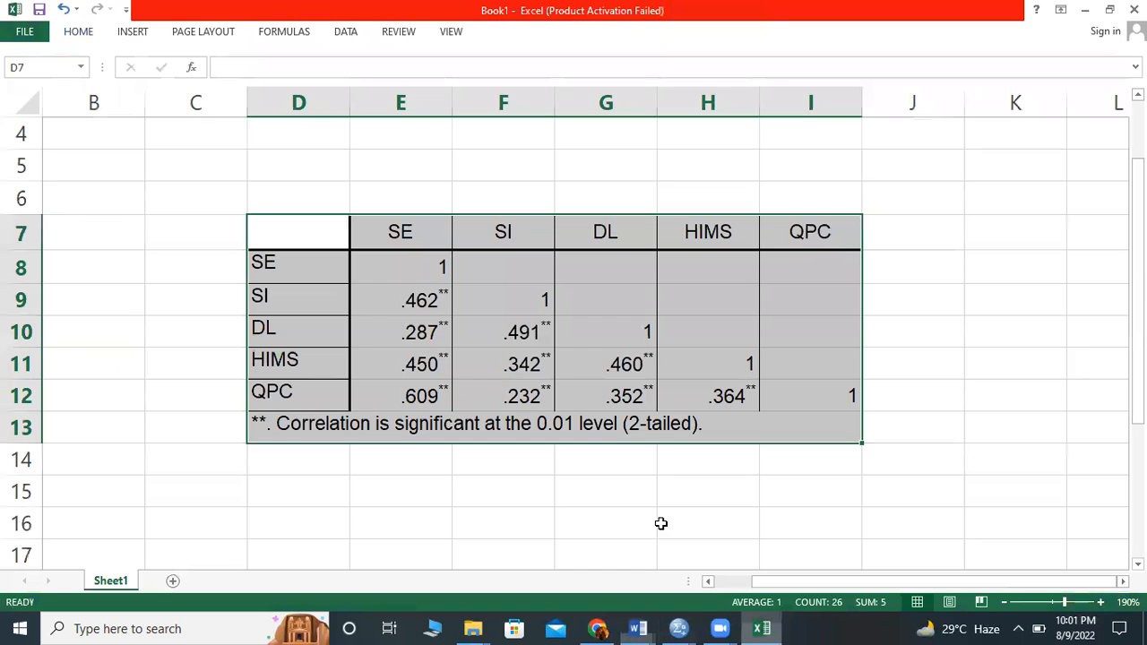
{"action": "scroll", "coordinate": [661, 522], "scroll_direction": "down", "scroll_amount": 3}
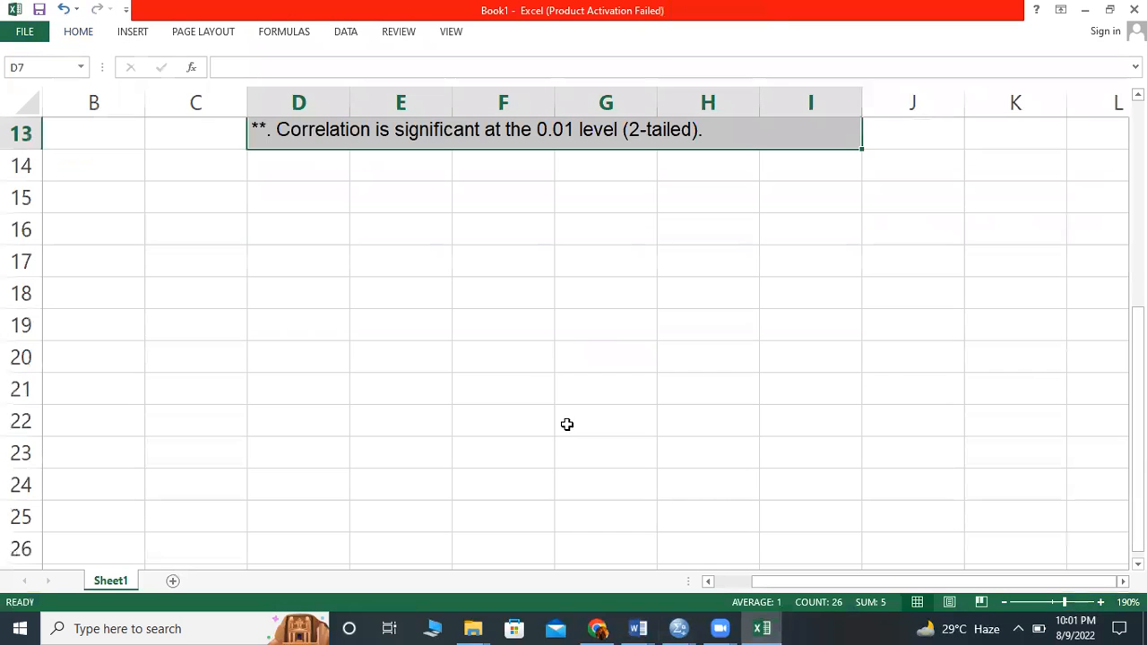
{"action": "left_click", "coordinate": [487, 361]}
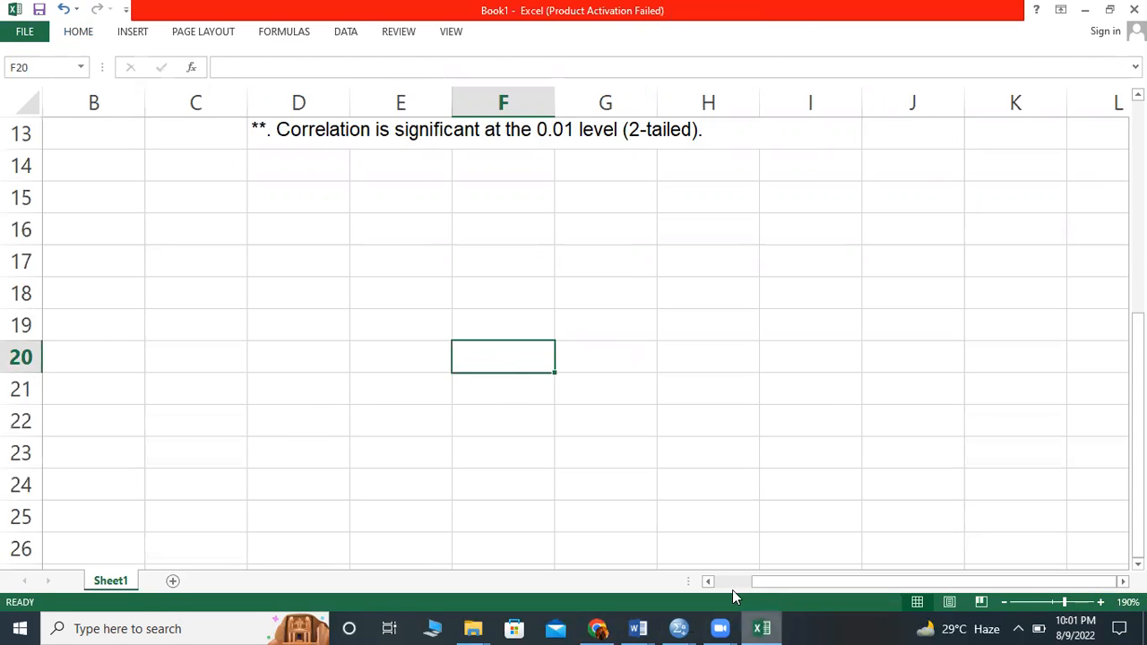
- Highlight the SI–SE coefficient with its asterisks in the Word table and return to the Excel workbook
{"action": "key", "text": "alt+Tab"}
{"action": "left_click_drag", "start_coordinate": [315, 258], "coordinate": [244, 259]}
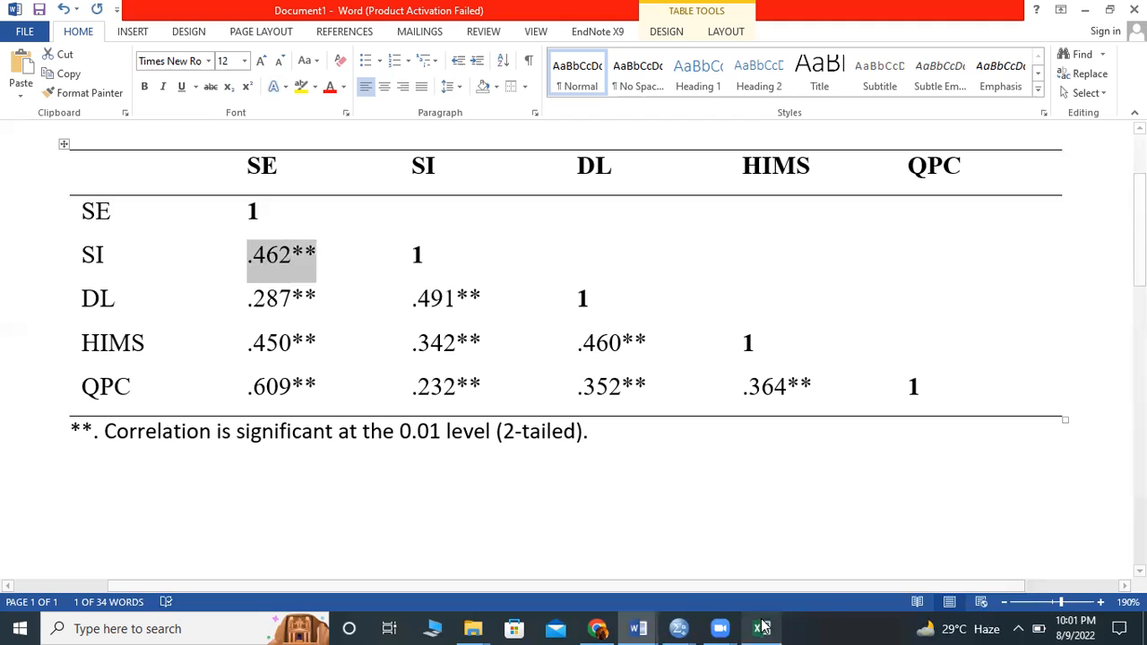
{"action": "mouse_move", "coordinate": [762, 627]}
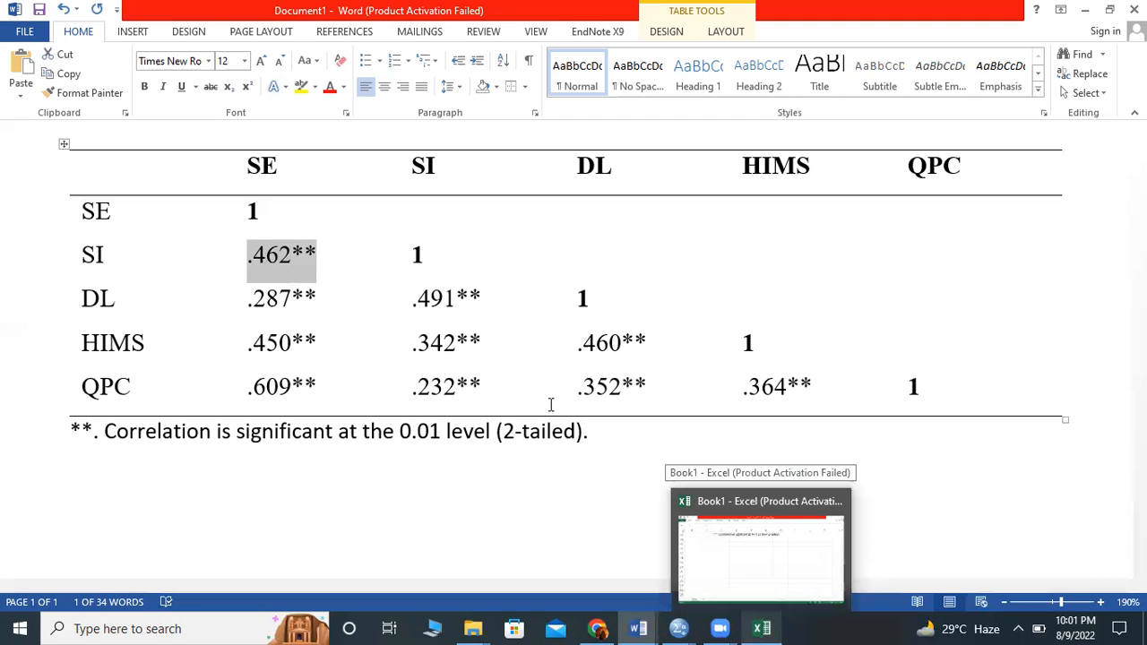
{"action": "left_click", "coordinate": [756, 568]}
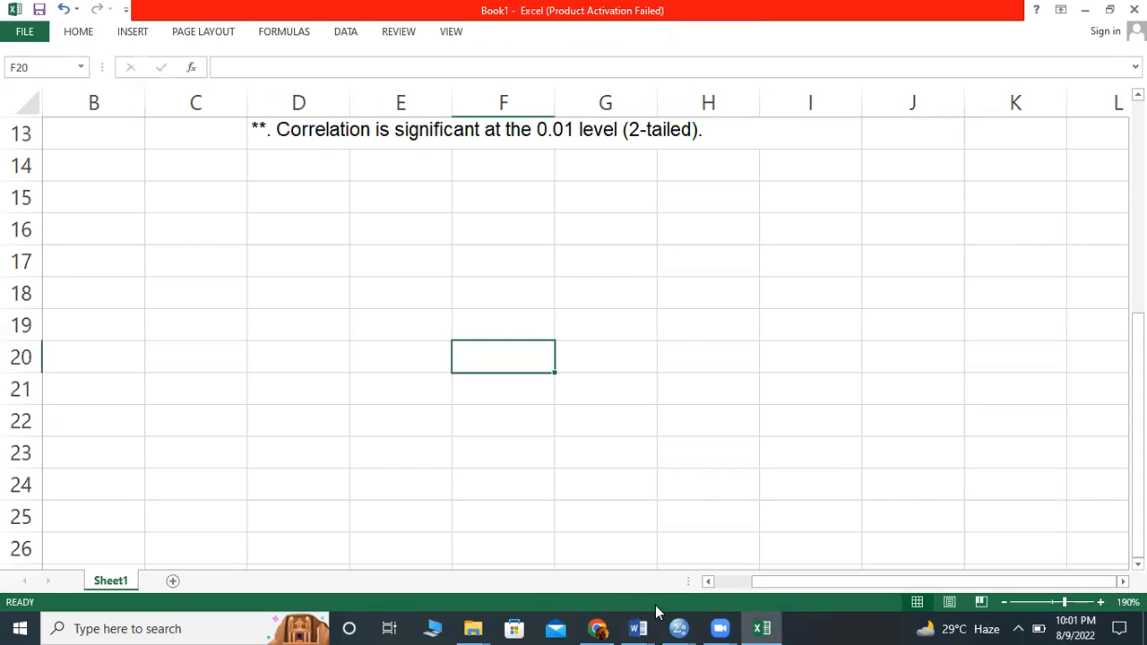
- Switch to the Word document and write ".r2" below the significance note, with the 2 as superscript
{"action": "mouse_move", "coordinate": [650, 618]}
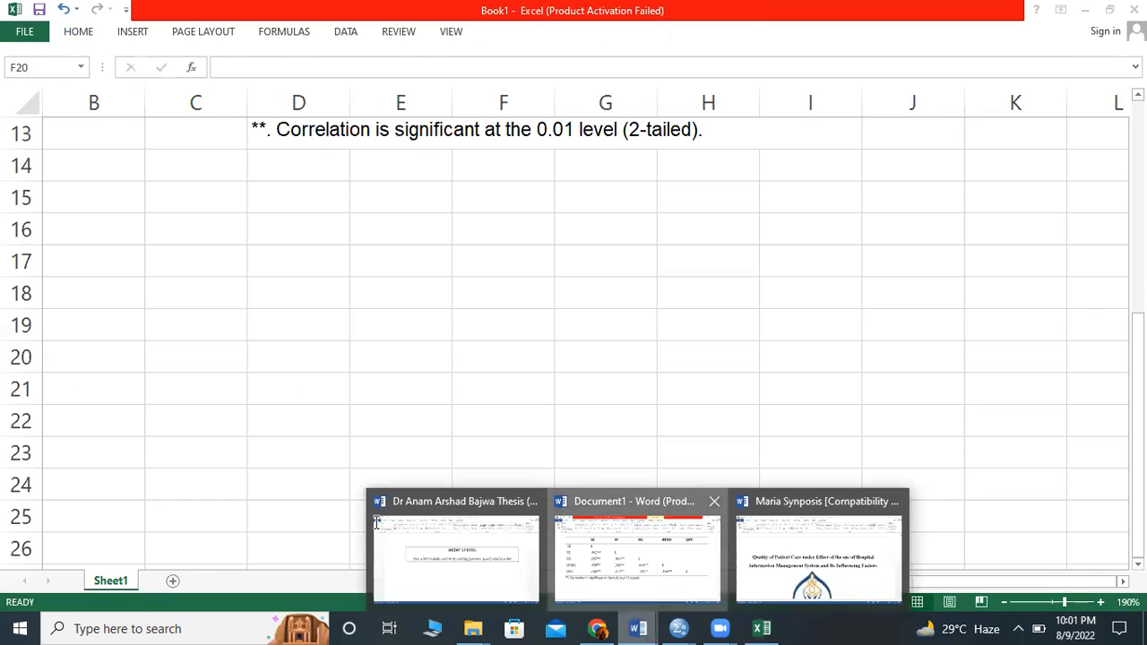
{"action": "left_click", "coordinate": [634, 558]}
{"action": "left_click", "coordinate": [313, 508]}
{"action": "scroll", "coordinate": [313, 507], "scroll_direction": "down", "scroll_amount": 1}
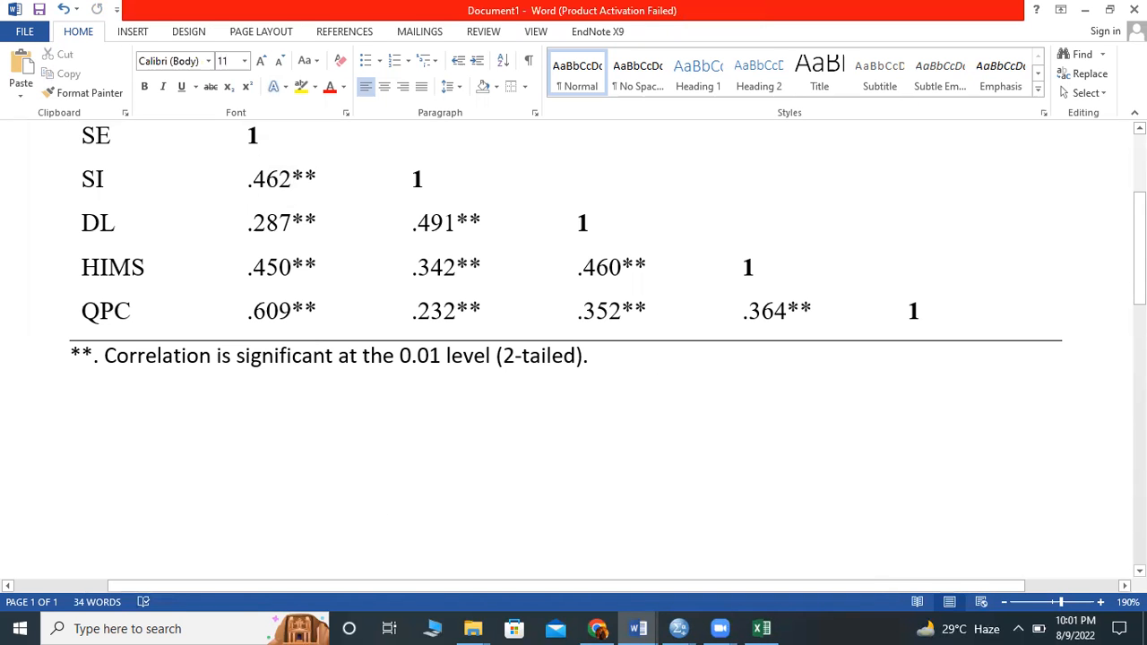
{"action": "type", "text": "r"}
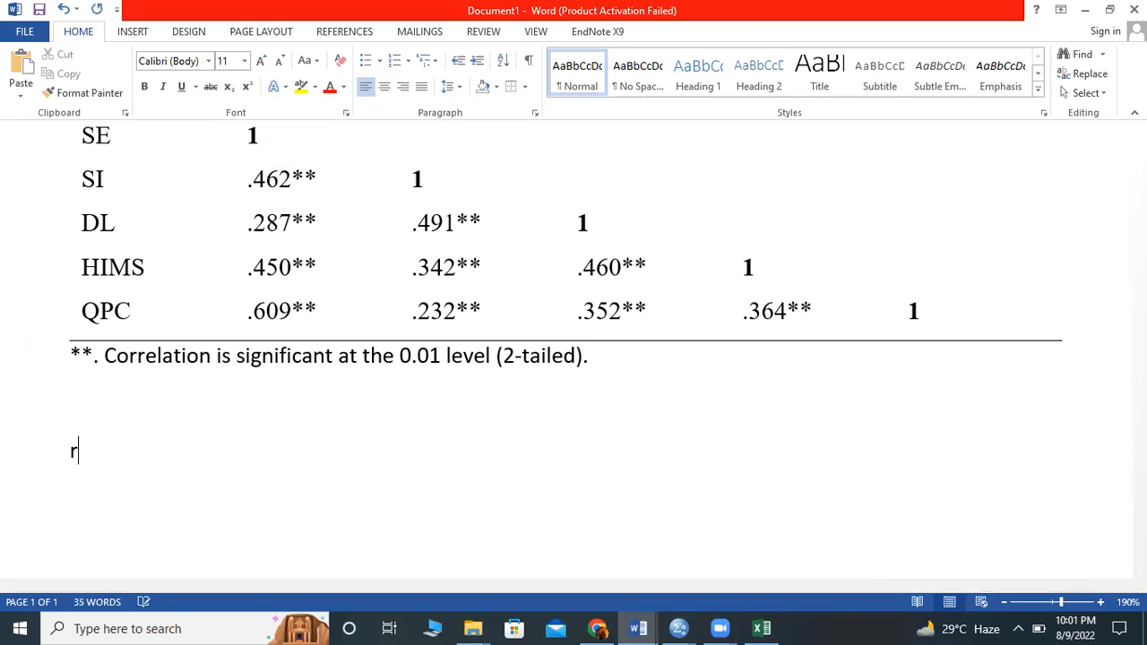
{"action": "key", "text": "BackSpace"}
{"action": "type", "text": "R2"}
{"action": "key", "text": "BackSpace"}
{"action": "type", "text": "r"}
{"action": "key", "text": "BackSpace"}
{"action": "key", "text": "BackSpace"}
{"action": "type", "text": "."}
{"action": "key", "text": "BackSpace"}
{"action": "type", "text": "r2"}
{"action": "key", "text": "shift+Left"}
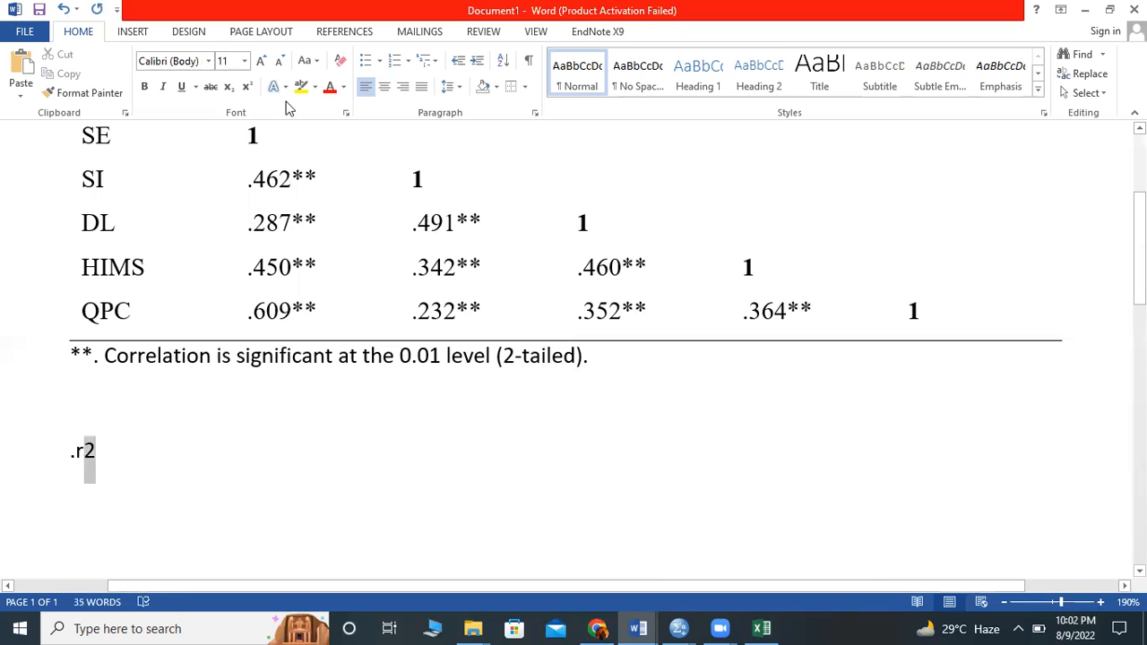
{"action": "left_click", "coordinate": [117, 467]}
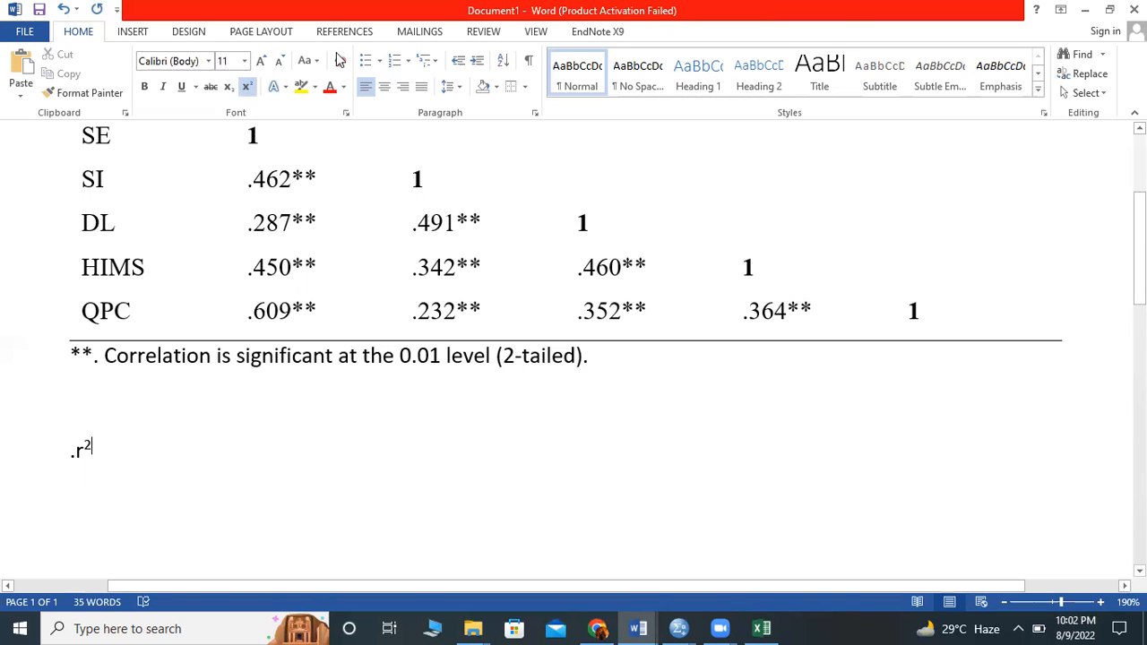
- Turn superscript off and complete the expression with "*100" in normal text
{"action": "left_click", "coordinate": [249, 88]}
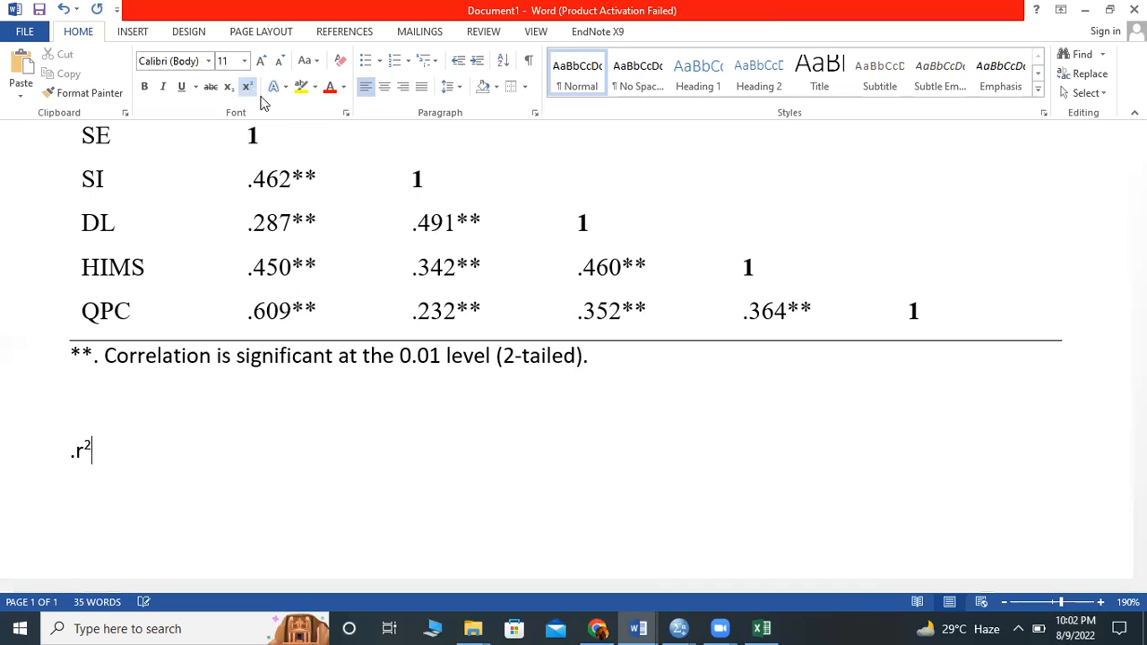
{"action": "type", "text": "*100"}
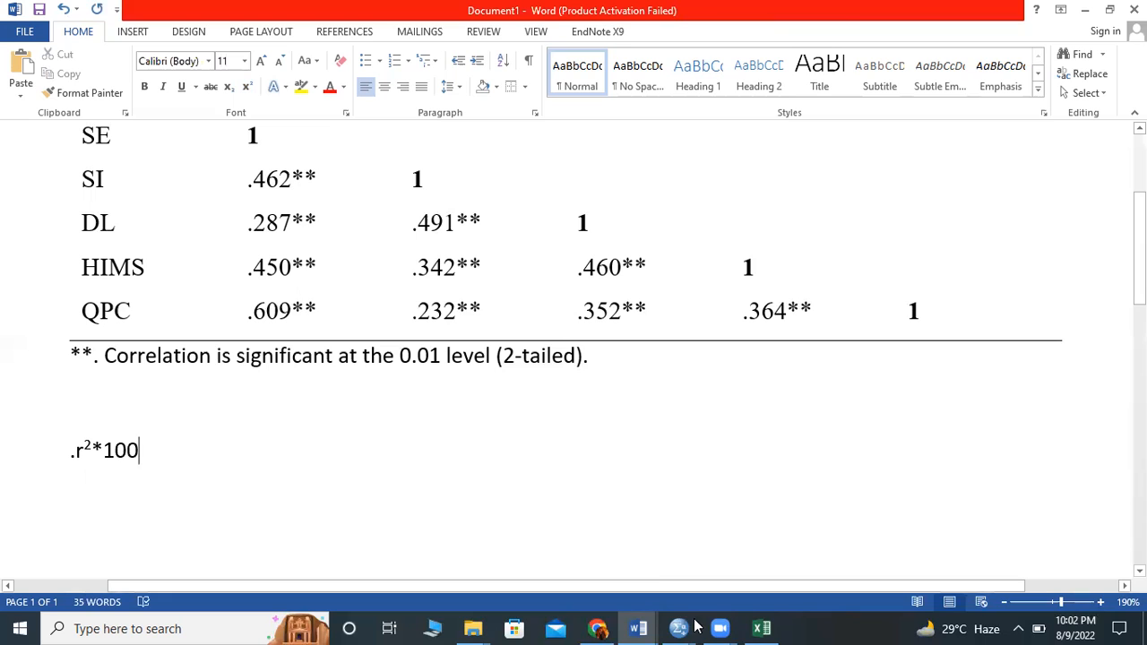
- Switch to the Excel workbook and paste the copied SI–SE coefficient 0.462 into cell F20
{"action": "left_click", "coordinate": [760, 627]}
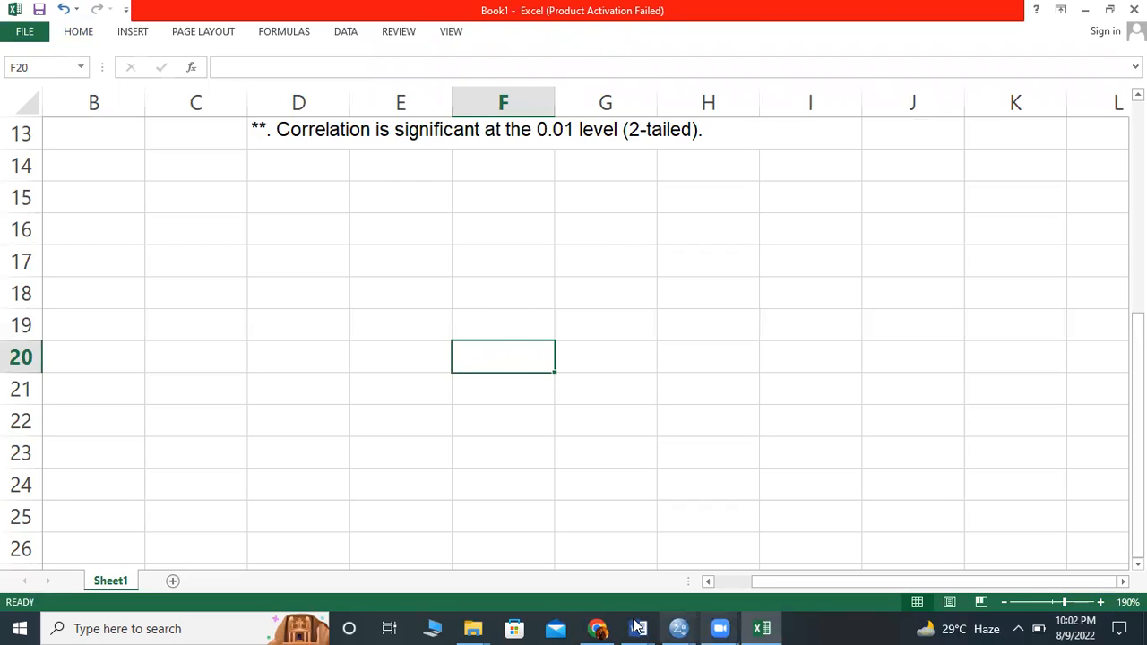
{"action": "left_click", "coordinate": [642, 579]}
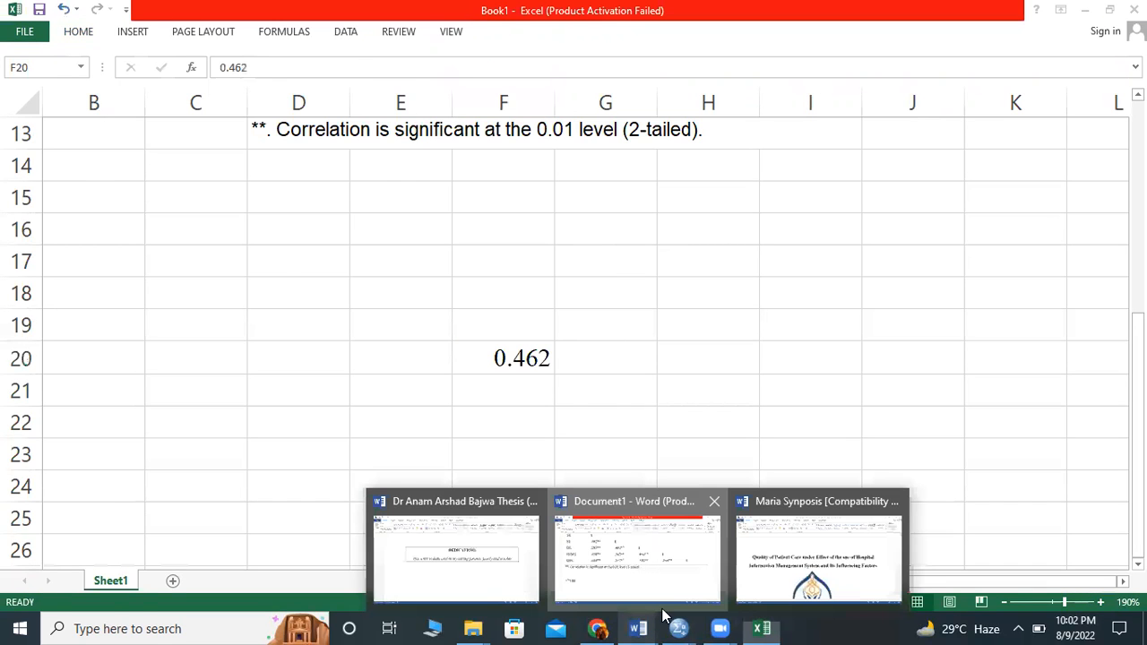
{"action": "left_click", "coordinate": [761, 628]}
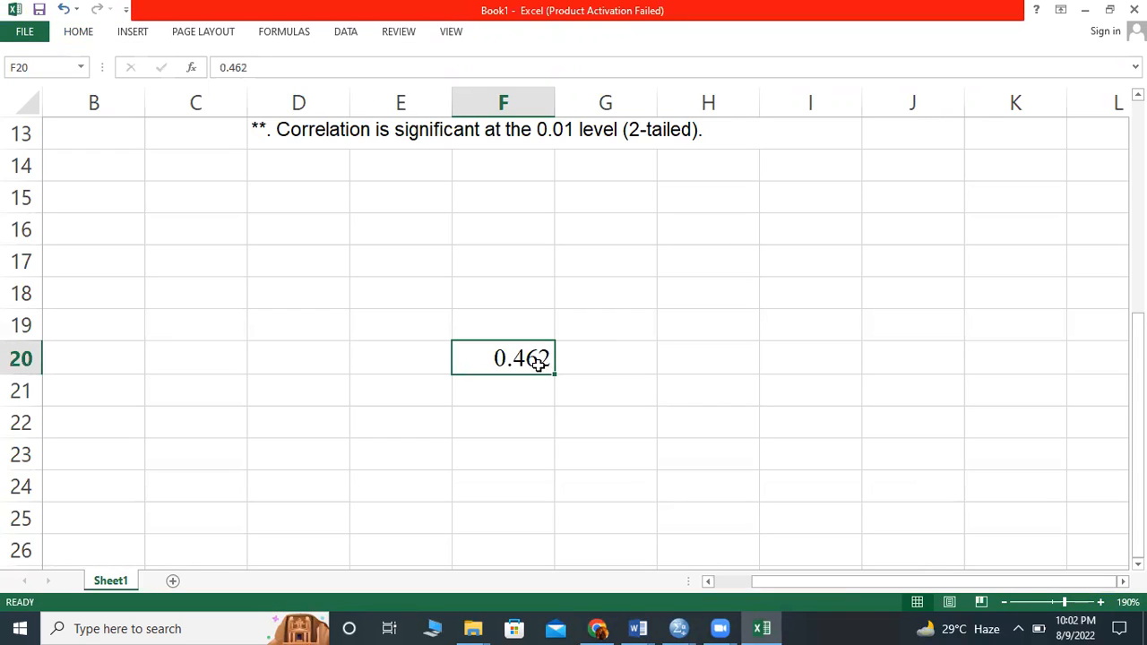
- Enter the formula =F20*F20*100 in cell G20 to calculate the squared SI–SE coefficient as a percentage
{"action": "left_click", "coordinate": [585, 360]}
{"action": "type", "text": "="}
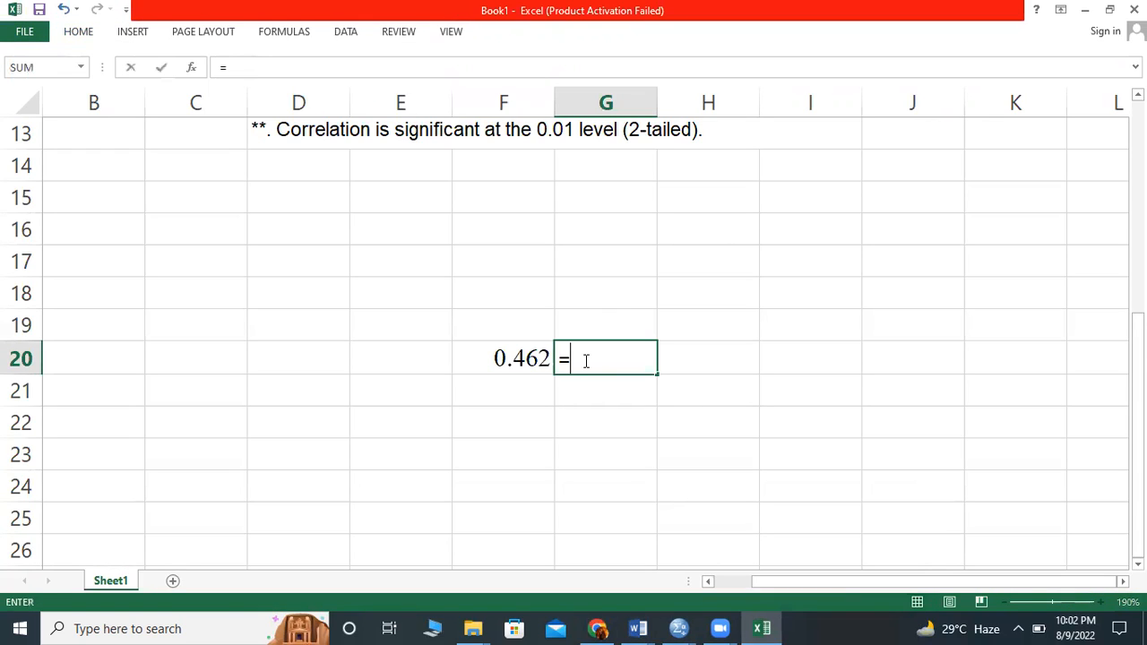
{"action": "left_click", "coordinate": [532, 357]}
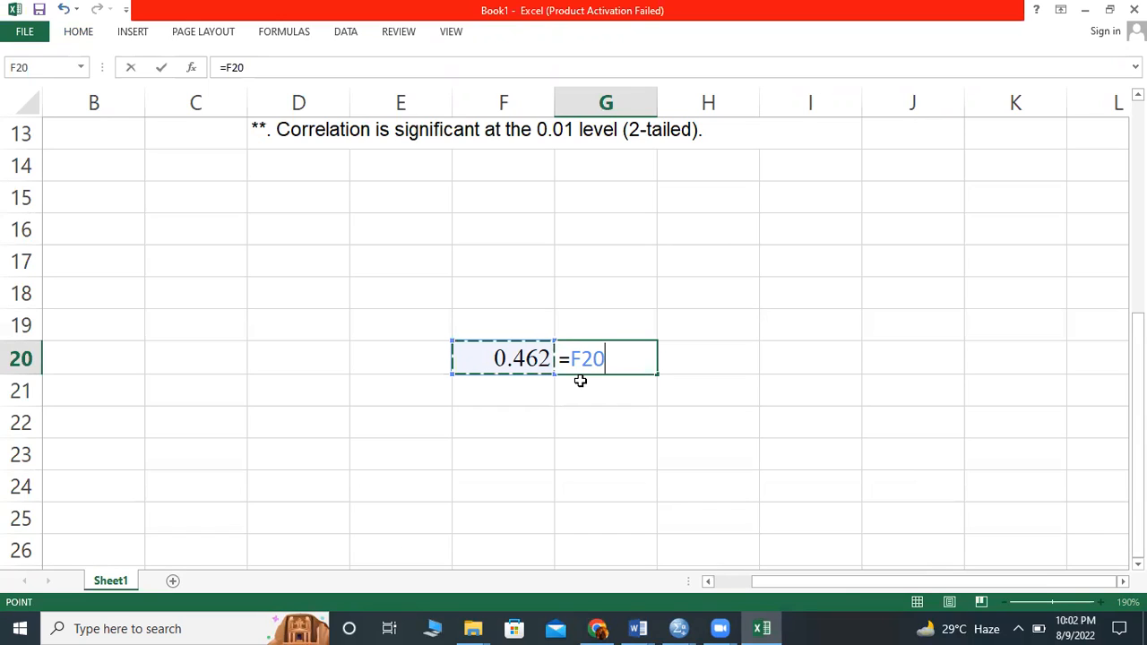
{"action": "type", "text": "*"}
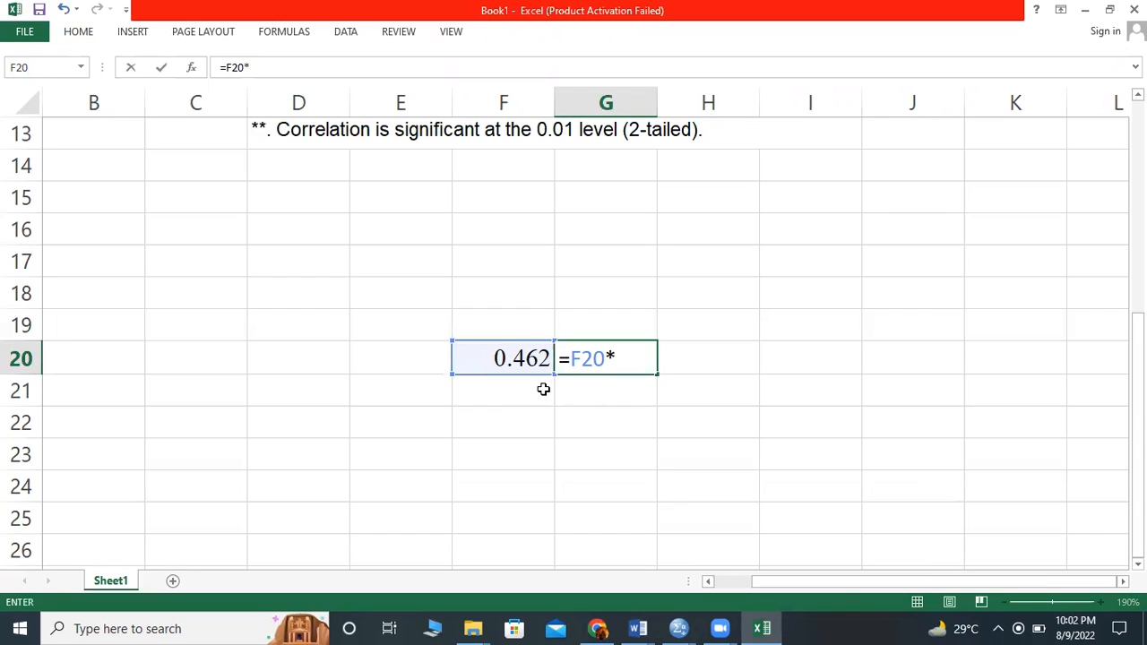
{"action": "left_click", "coordinate": [508, 358]}
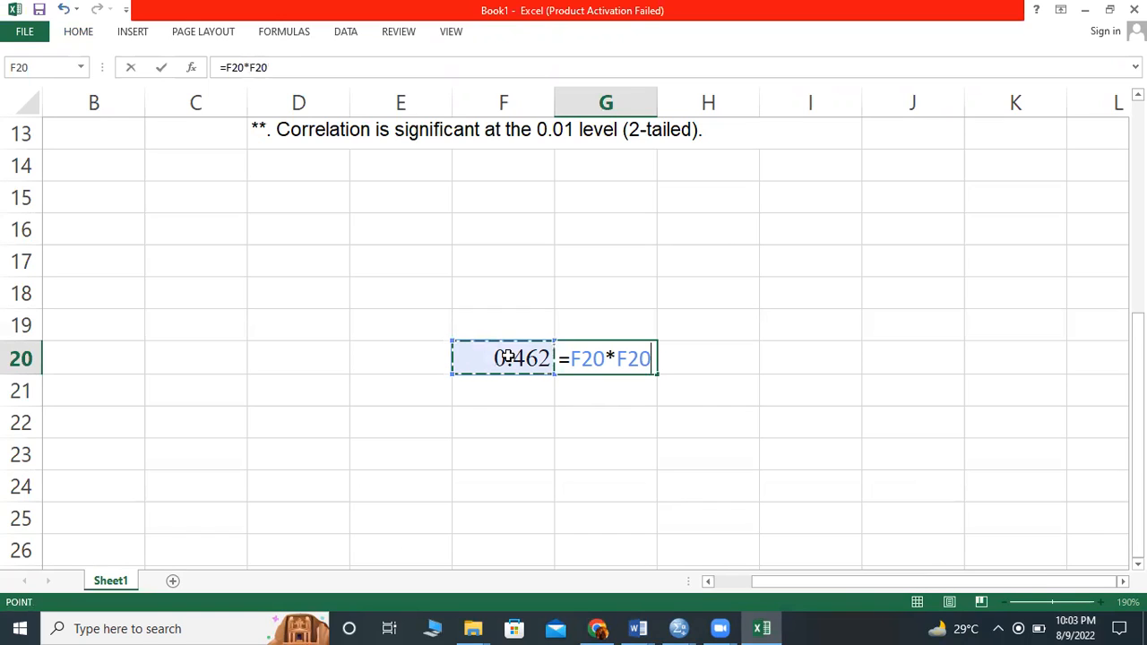
{"action": "type", "text": "*1"}
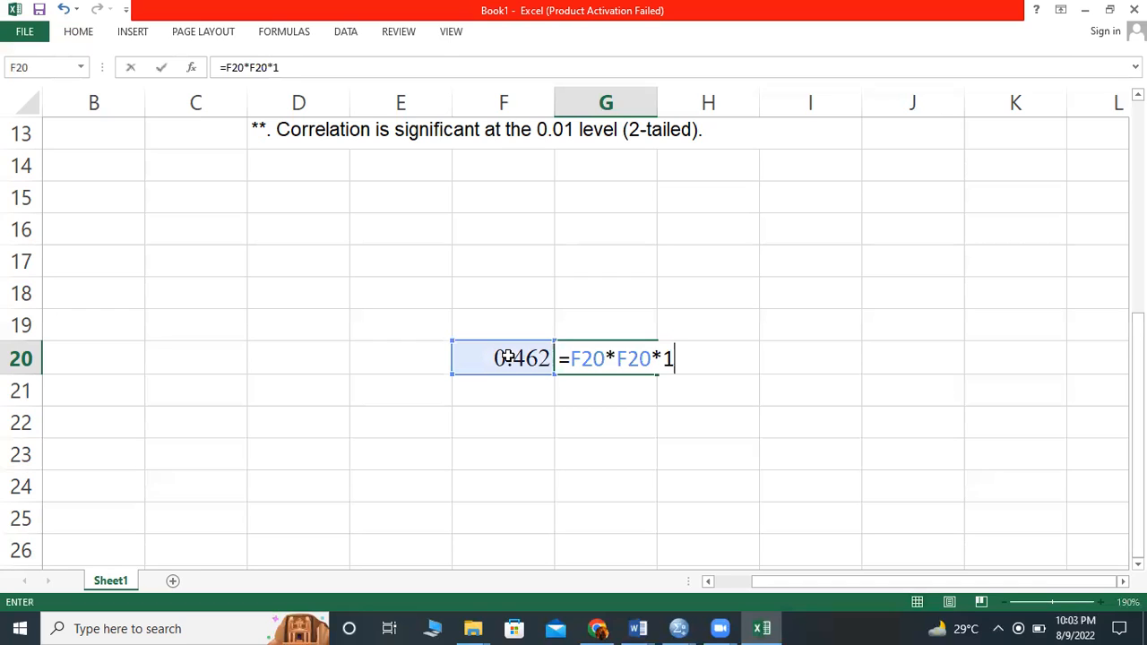
{"action": "type", "text": "00"}
{"action": "key", "text": "Return"}
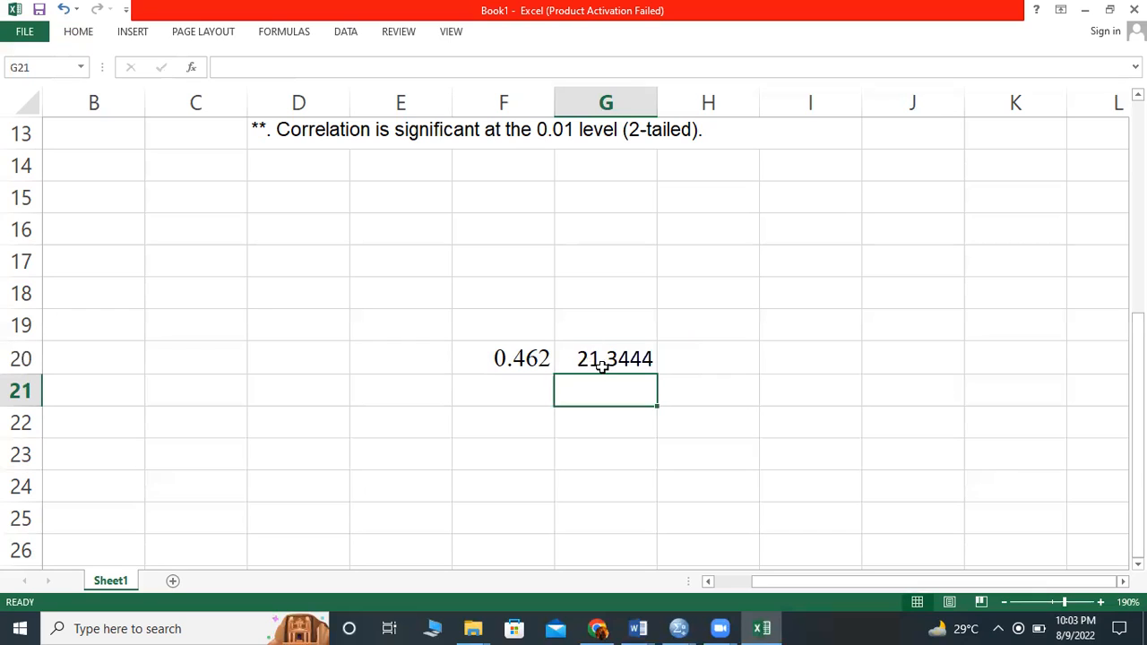
- Switch to the Word correlation document and copy the DL–SE coefficient .287 without its asterisks
{"action": "left_click", "coordinate": [642, 627]}
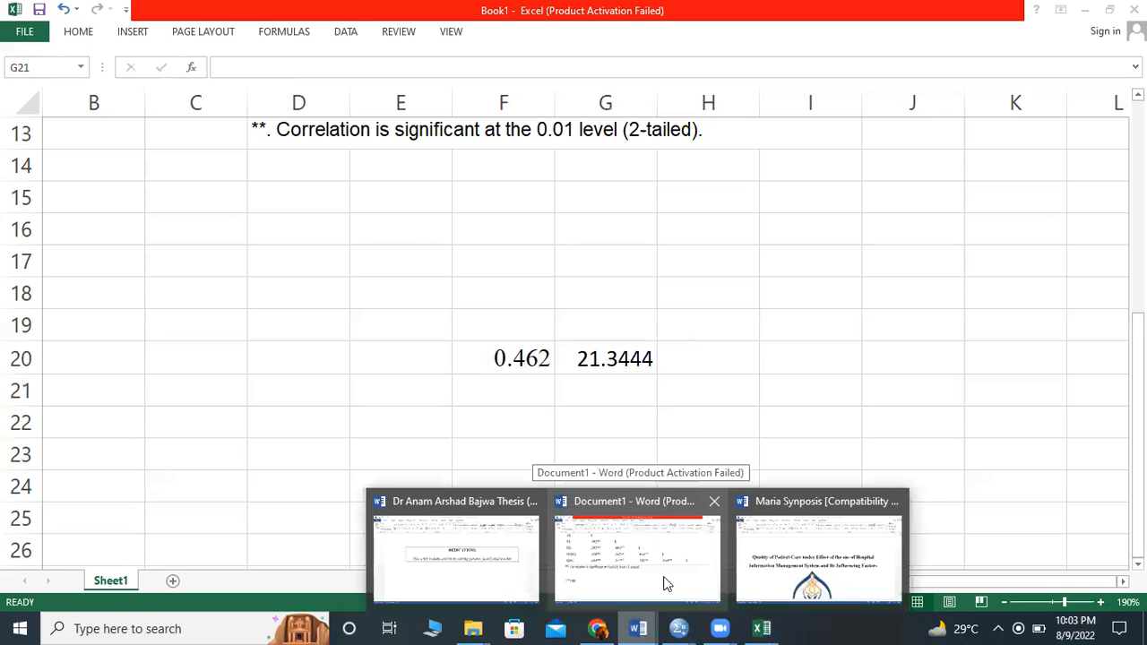
{"action": "left_click", "coordinate": [668, 575]}
{"action": "scroll", "coordinate": [342, 429], "scroll_direction": "up", "scroll_amount": 3}
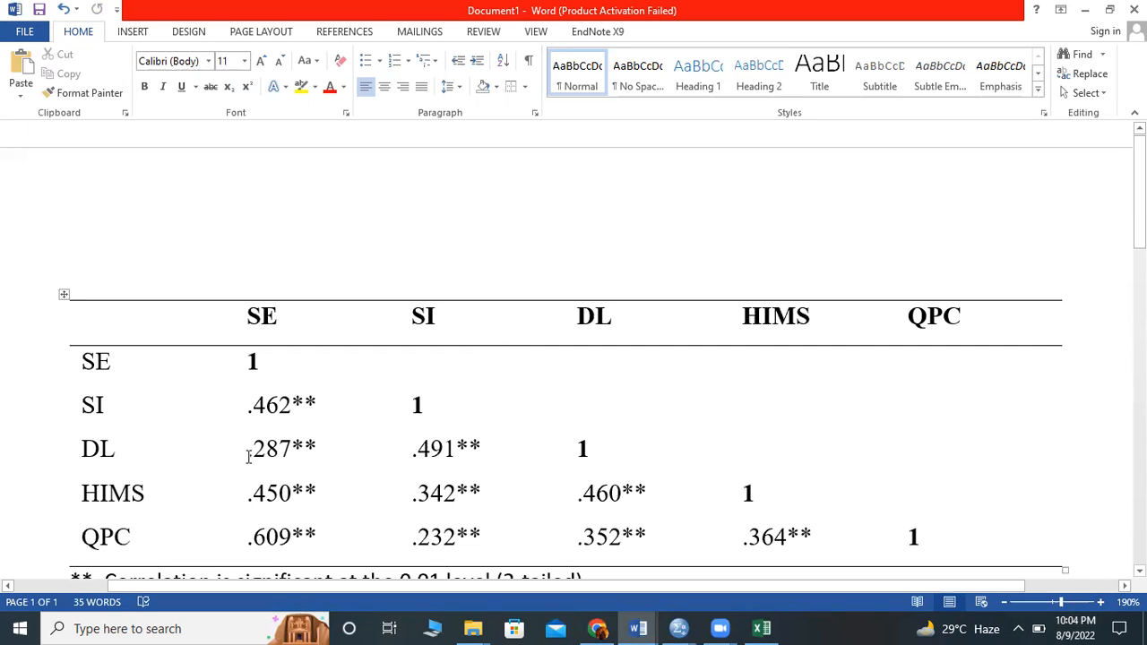
{"action": "left_click_drag", "start_coordinate": [250, 454], "coordinate": [283, 454]}
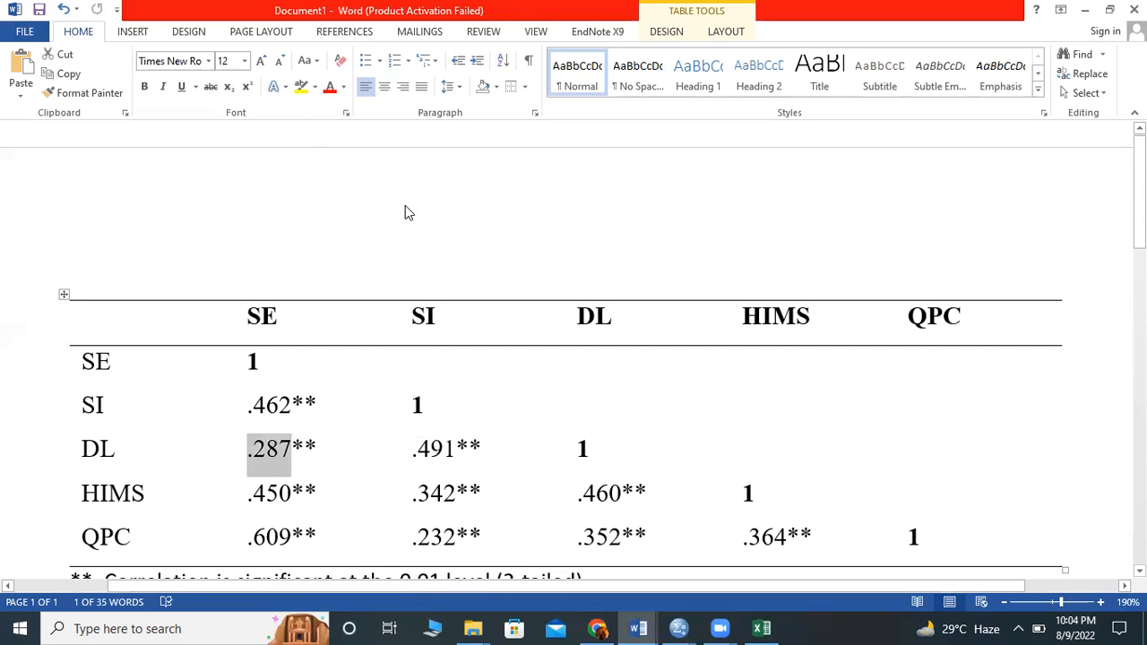
{"action": "right_click", "coordinate": [406, 152]}
{"action": "left_click", "coordinate": [406, 151]}
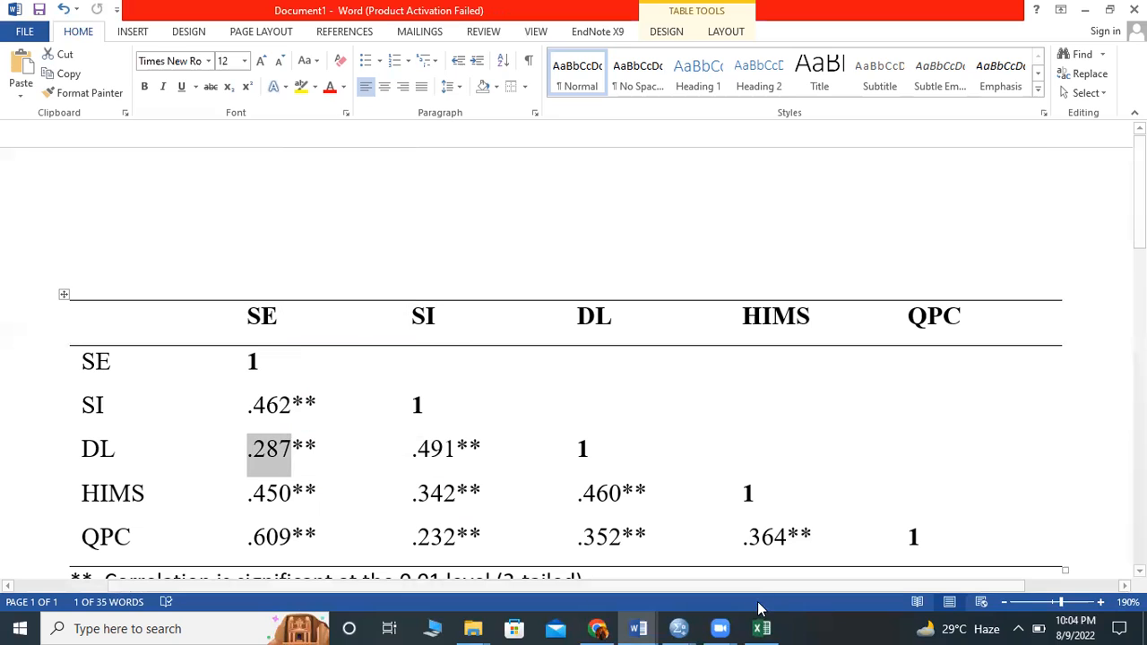
- Return to the Excel workbook, paste the DL–SE coefficient into cell F21 and fill the G20 formula down to G21
{"action": "left_click", "coordinate": [762, 628]}
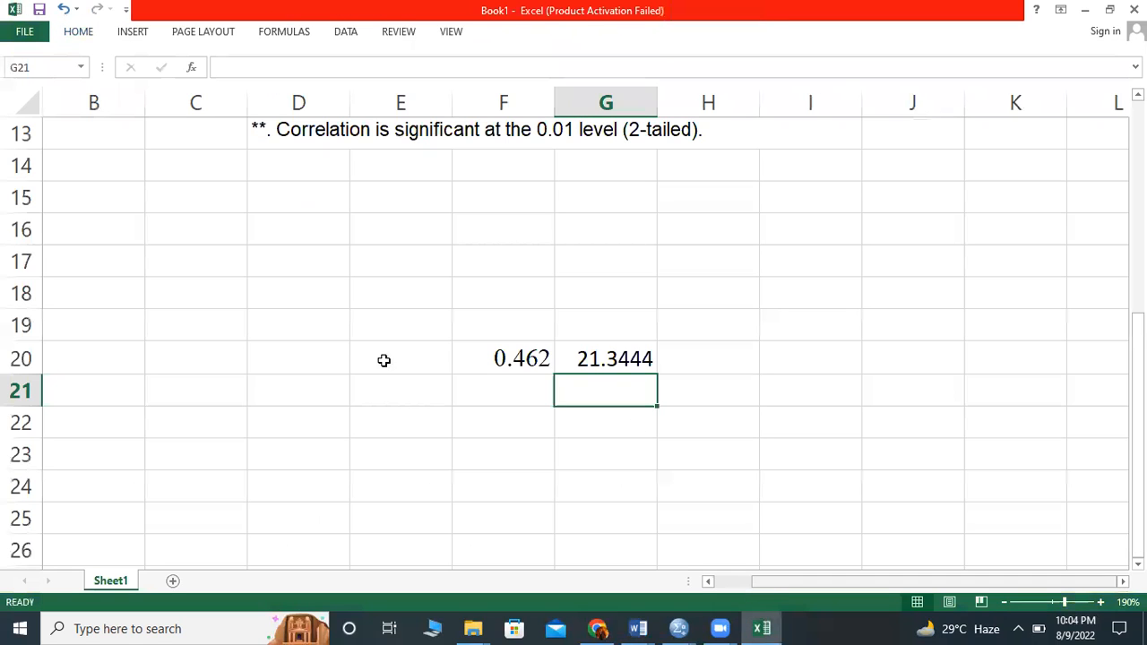
{"action": "left_click", "coordinate": [500, 400]}
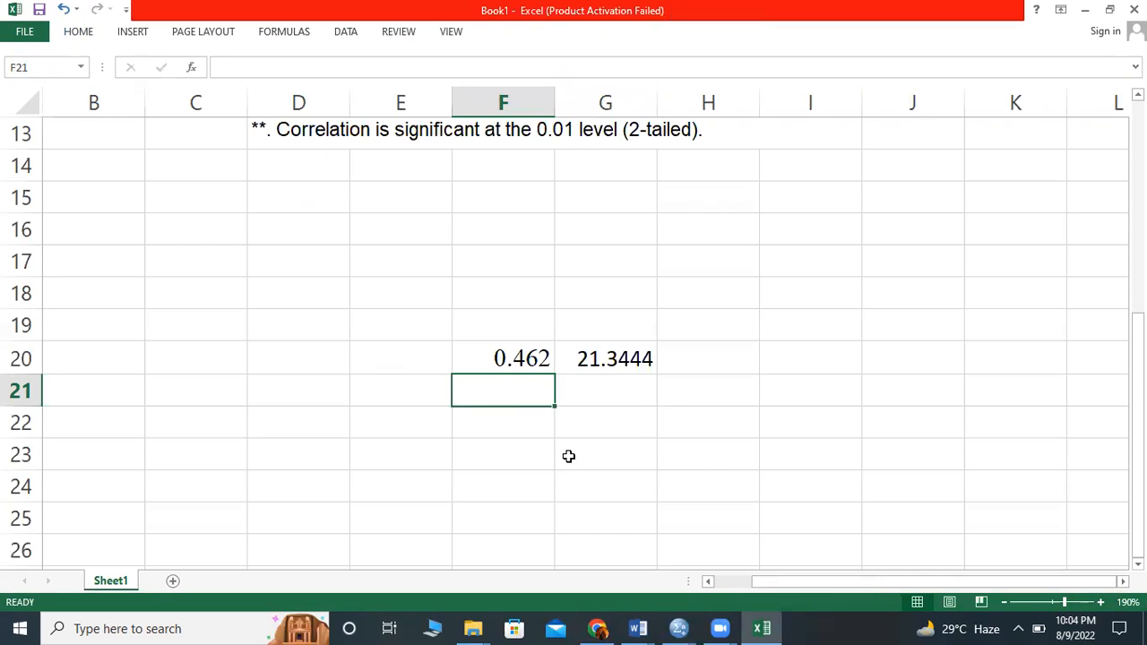
{"action": "type", "text": "0.287"}
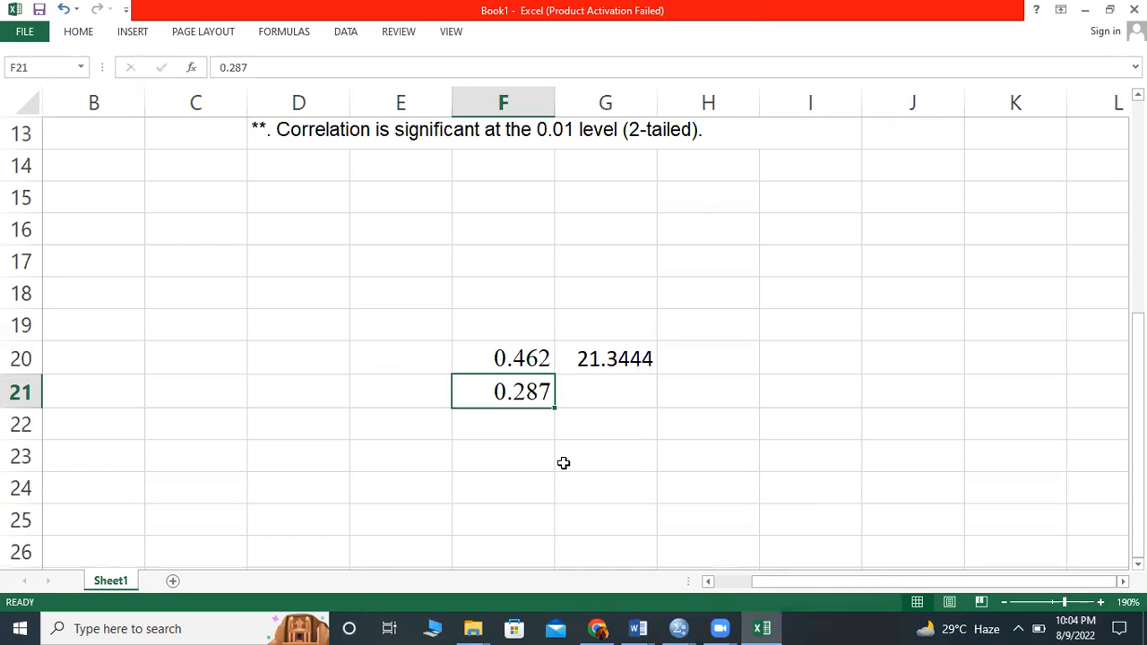
{"action": "left_click", "coordinate": [652, 361]}
{"action": "left_click_drag", "start_coordinate": [655, 371], "coordinate": [653, 400]}
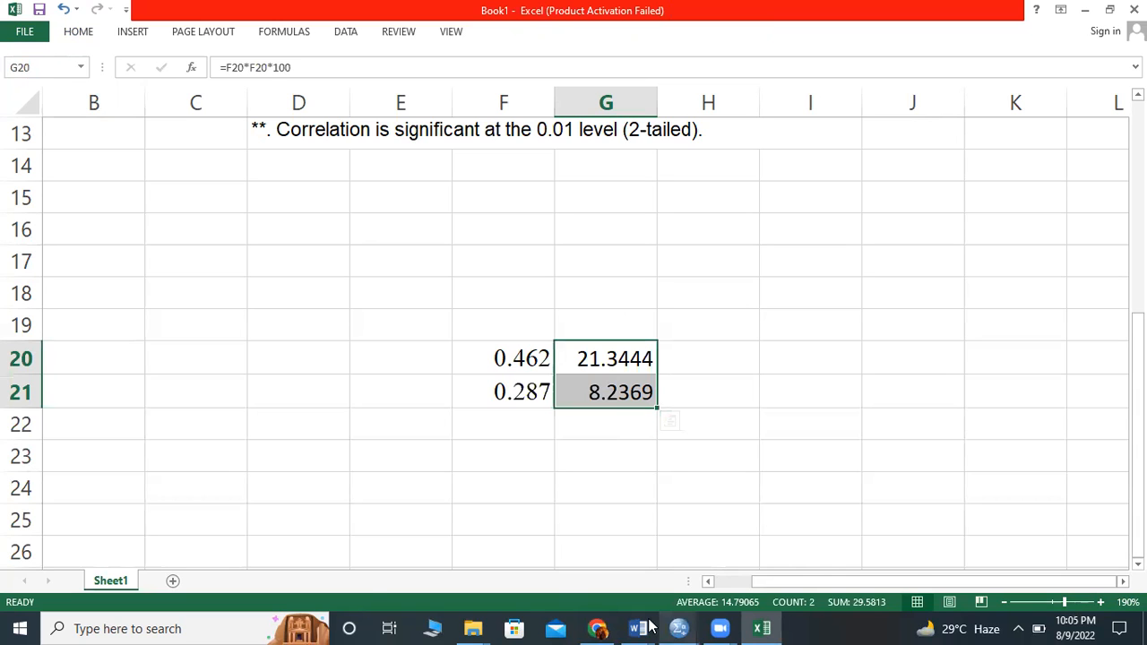
- Switch back to the Word document and review the full correlation table with its significance note
{"action": "mouse_move", "coordinate": [650, 627]}
{"action": "left_click", "coordinate": [660, 559]}
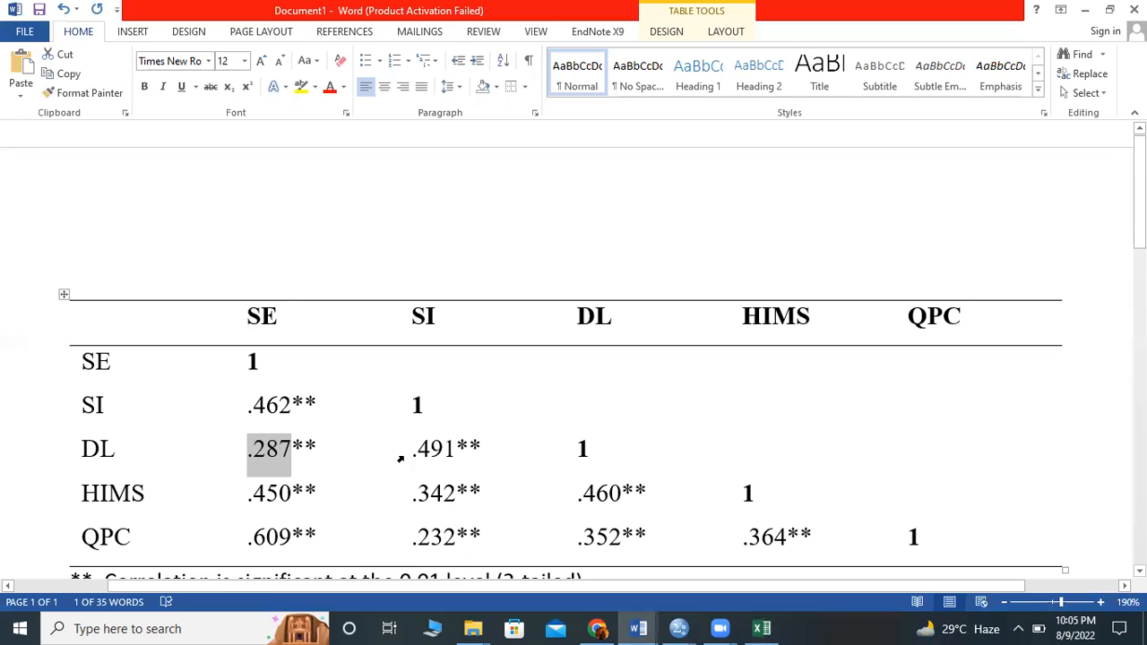
{"action": "scroll", "coordinate": [252, 392], "scroll_direction": "down", "scroll_amount": 1}
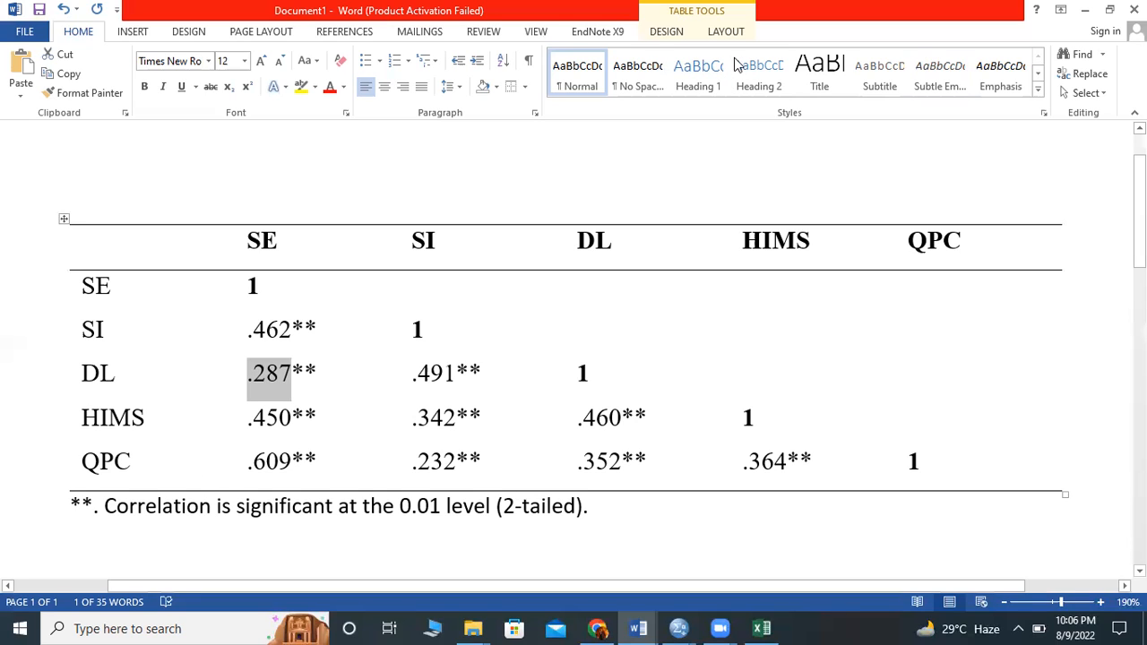
{"action": "left_click", "coordinate": [473, 48]}
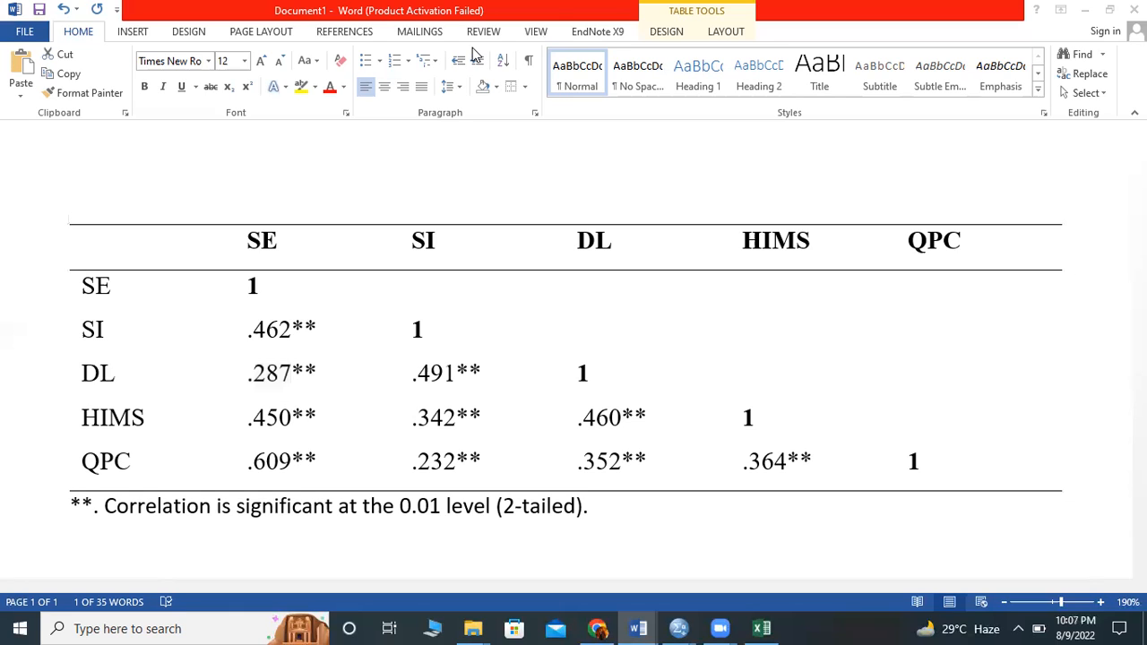